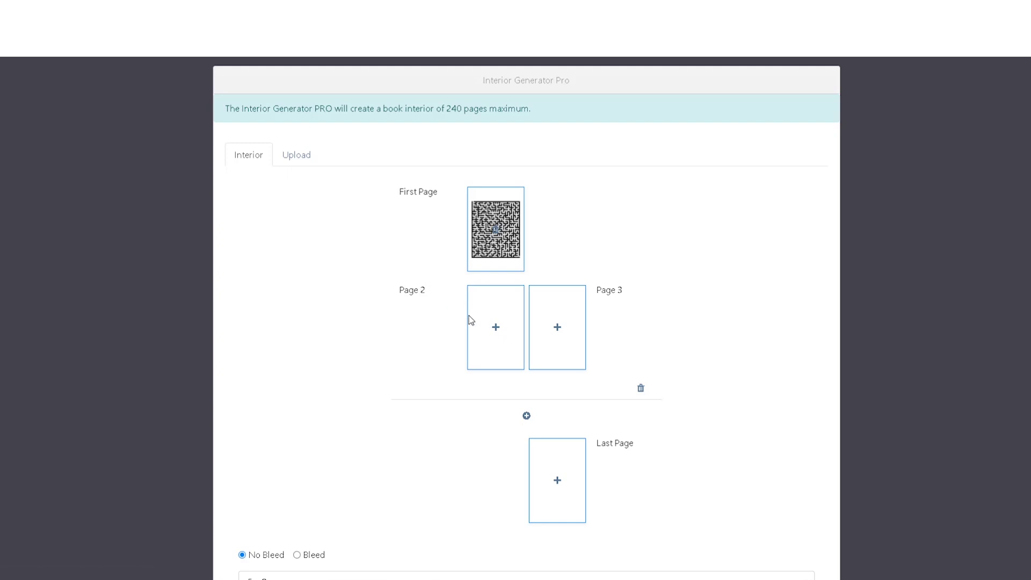
Step: Select the page 2 and page 3 slots of the book interior to fill them
click(512, 323)
click(548, 378)
click(574, 346)
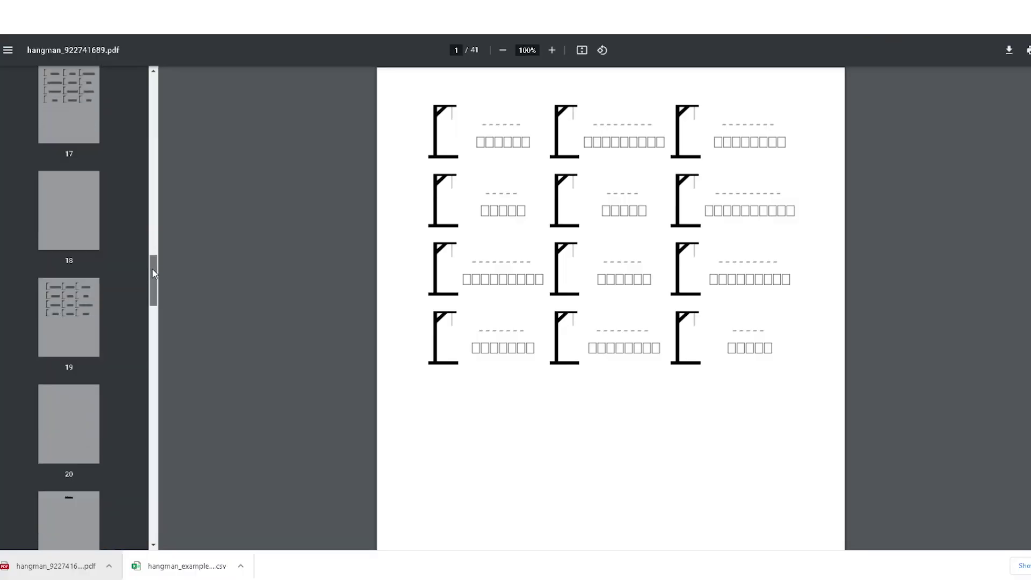
Step: Look through the page thumbnails of the generated hangman puzzle PDF around pages 17 to 21
drag(153, 269, 153, 306)
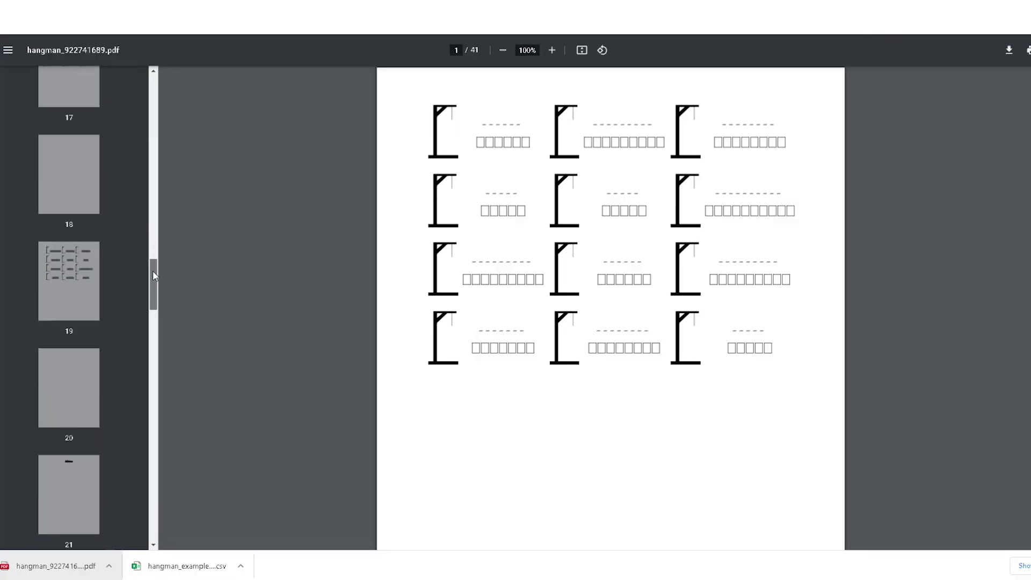
scroll(69, 269, down, 1)
click(62, 274)
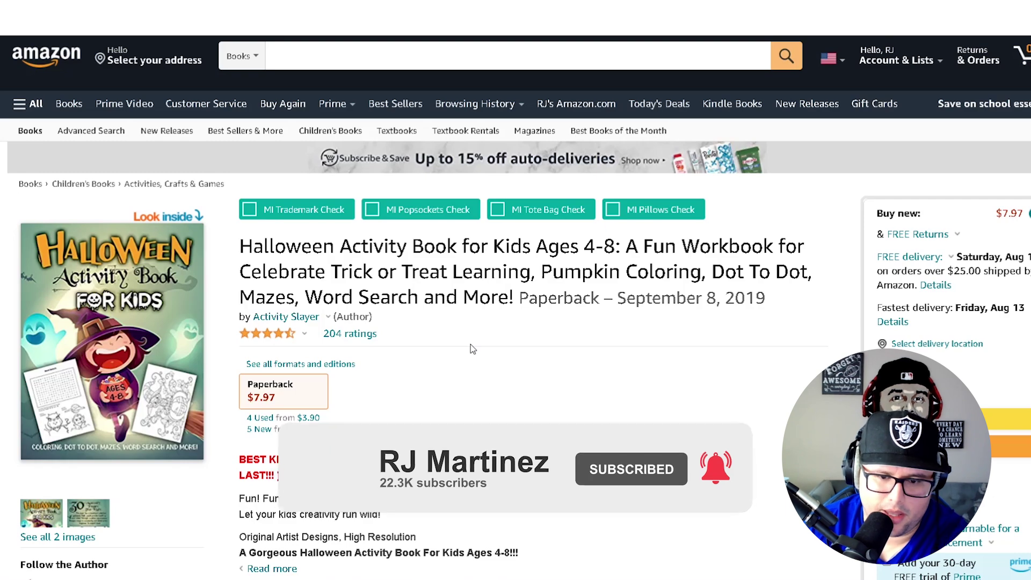
Step: Display the all-time price and sales rank history of the Halloween Activity Book for Kids Ages 4-8
scroll(458, 340, down, 12)
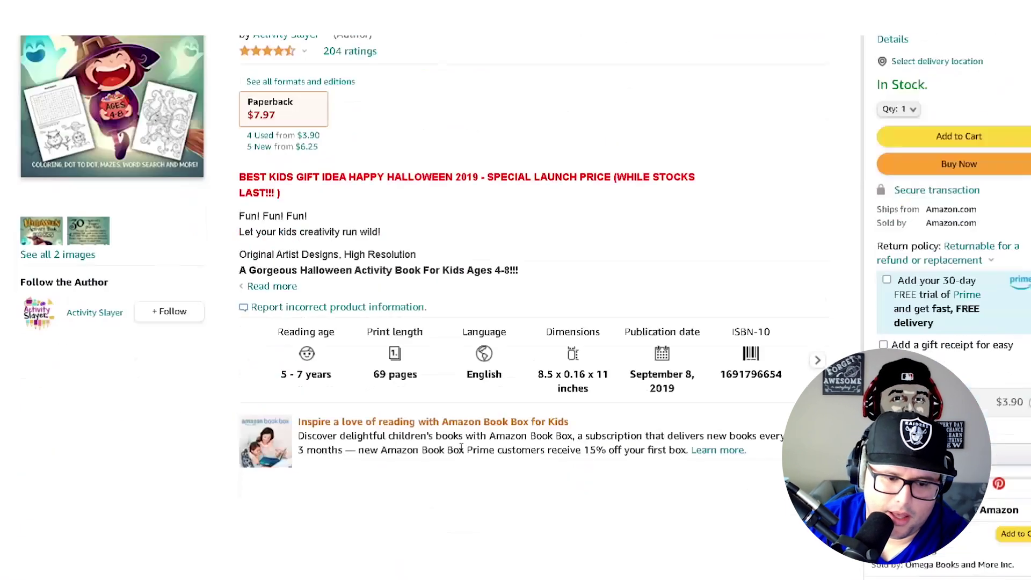
scroll(500, 467, down, 7)
scroll(596, 207, up, 2)
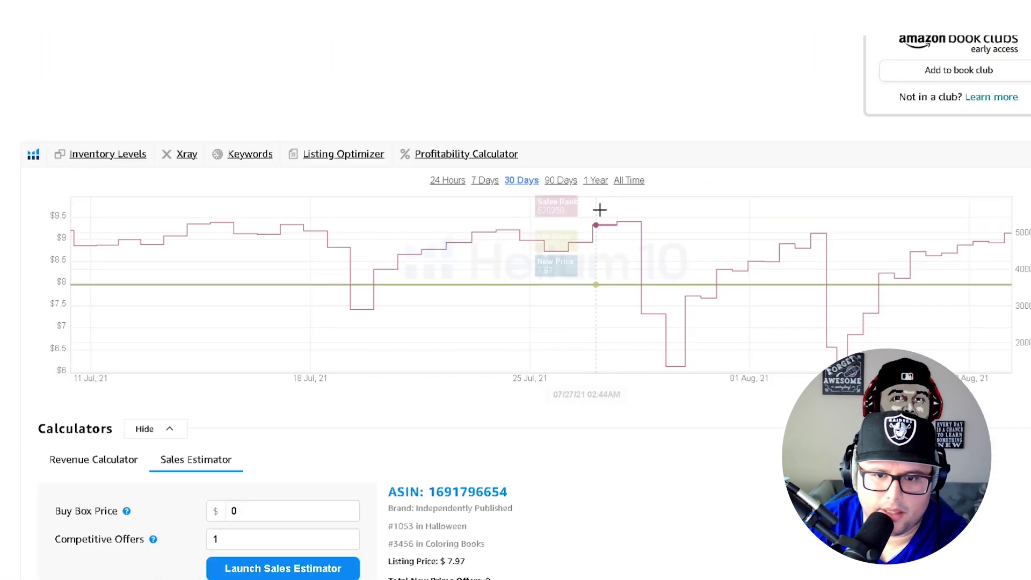
click(641, 183)
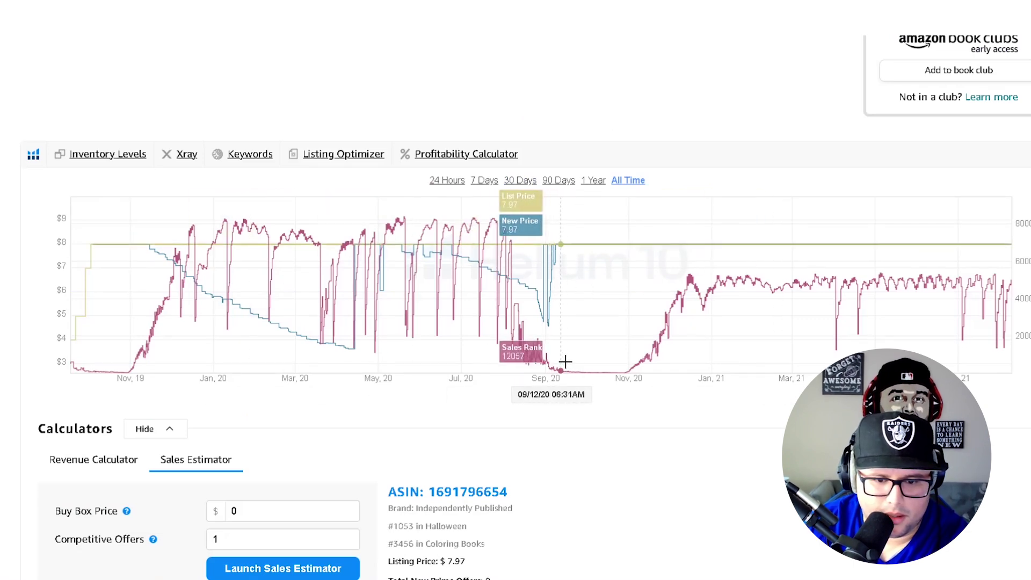
Step: Examine the all-time sales rank chart, the calculators and the related products below it for the ages 4-8 book
scroll(516, 322, down, 2)
scroll(516, 323, up, 3)
scroll(516, 323, down, 10)
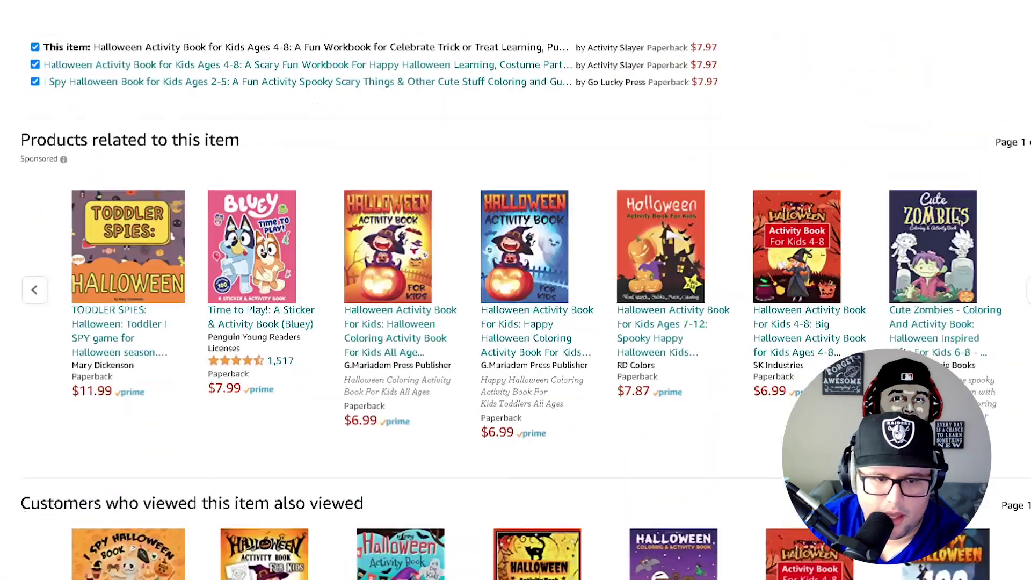
scroll(516, 322, up, 10)
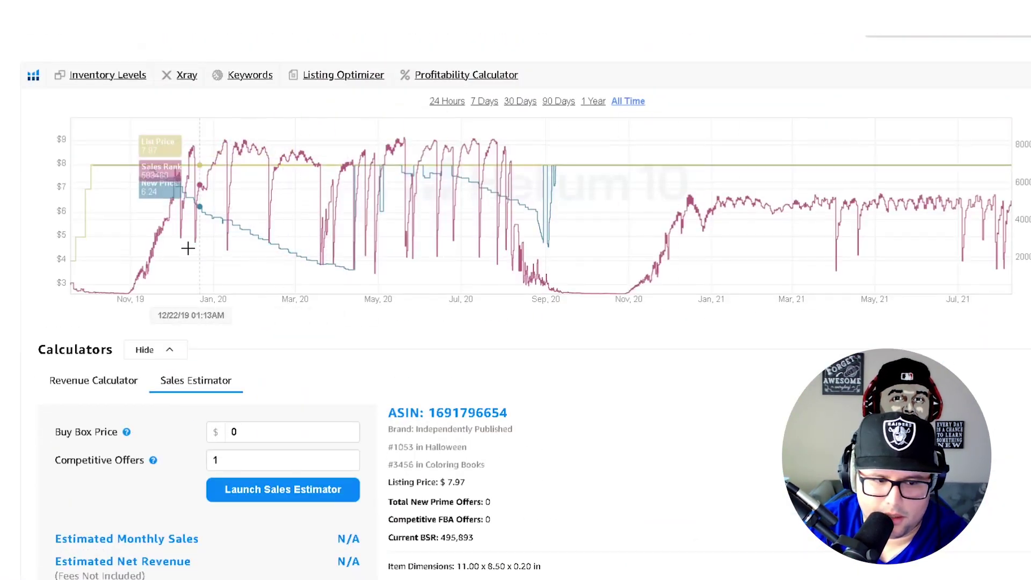
scroll(580, 260, down, 8)
scroll(580, 259, up, 10)
scroll(516, 323, down, 2)
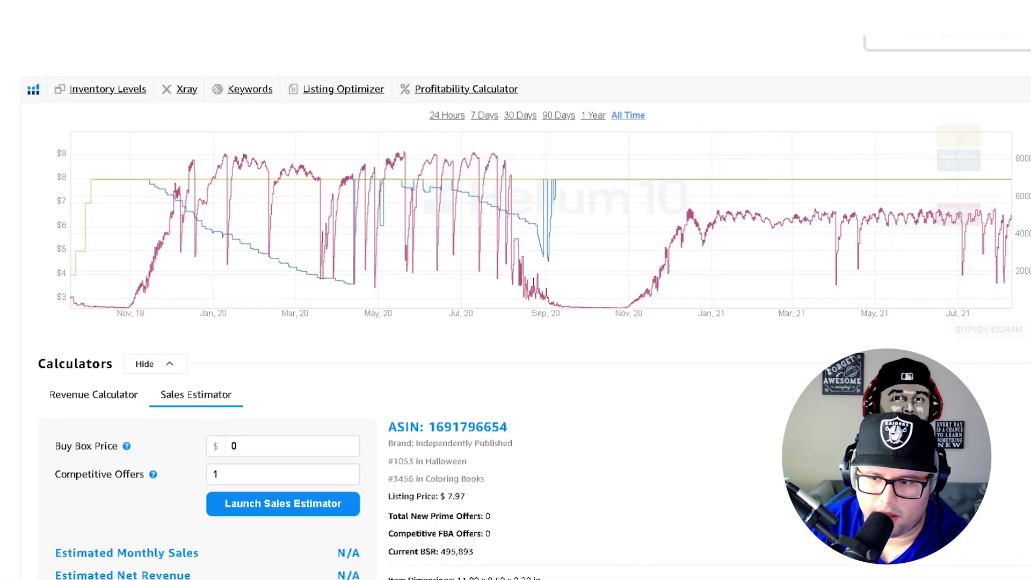
Step: Review the current sales data, frequently bought together titles and sponsored related products for the ages 4-8 book
scroll(841, 213, down, 8)
scroll(515, 306, up, 1)
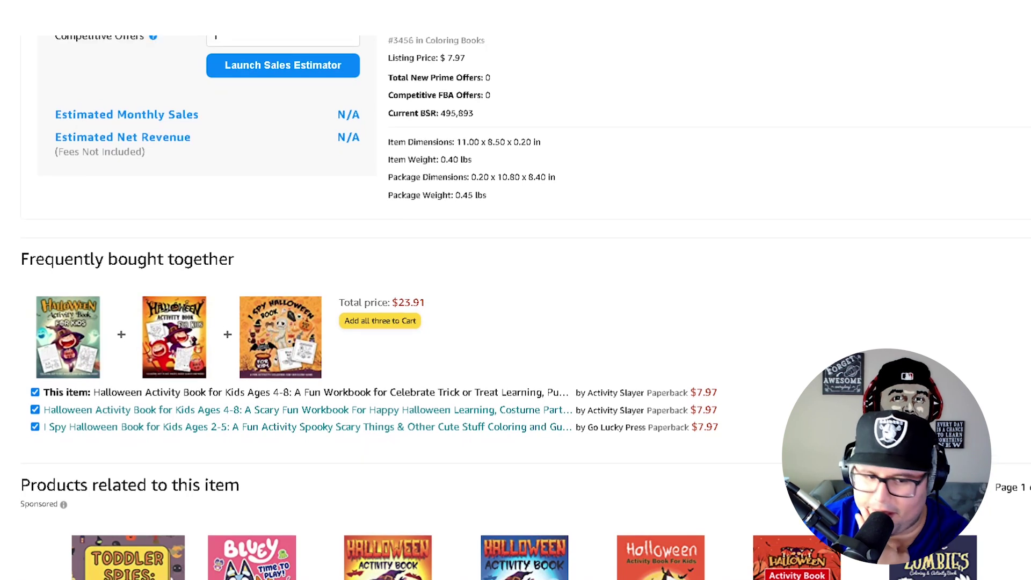
scroll(516, 306, up, 1)
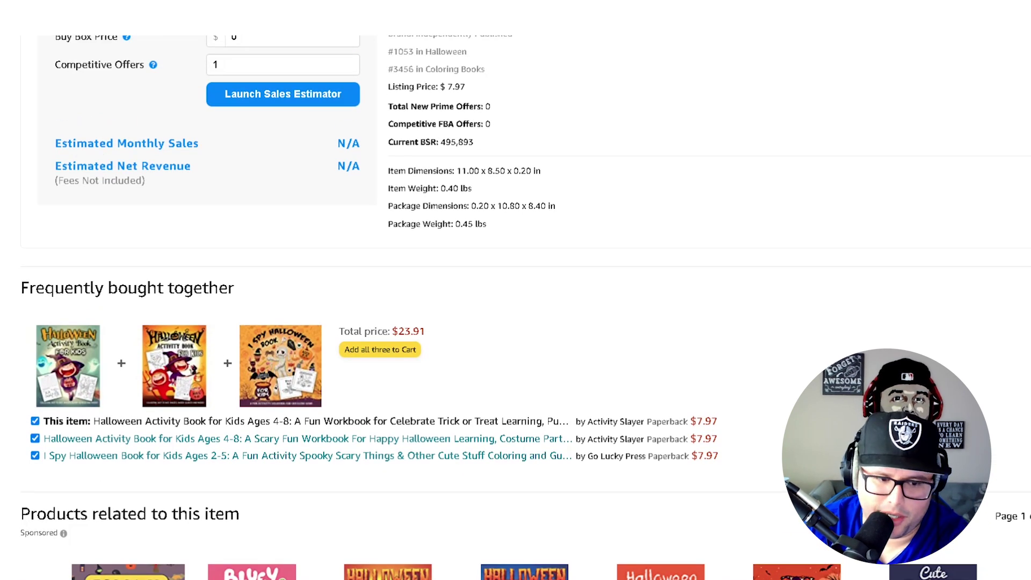
scroll(516, 306, down, 3)
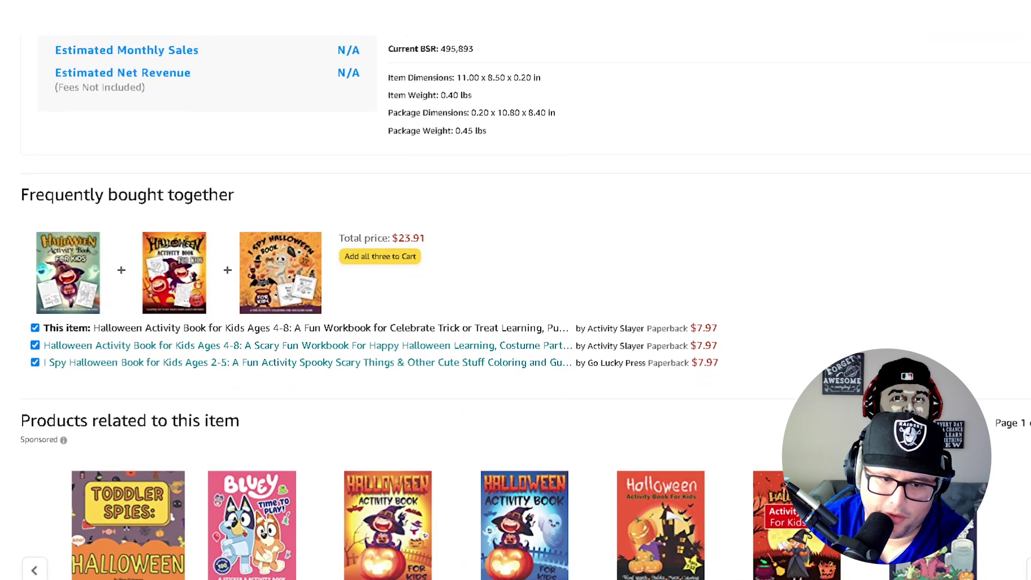
scroll(515, 306, down, 2)
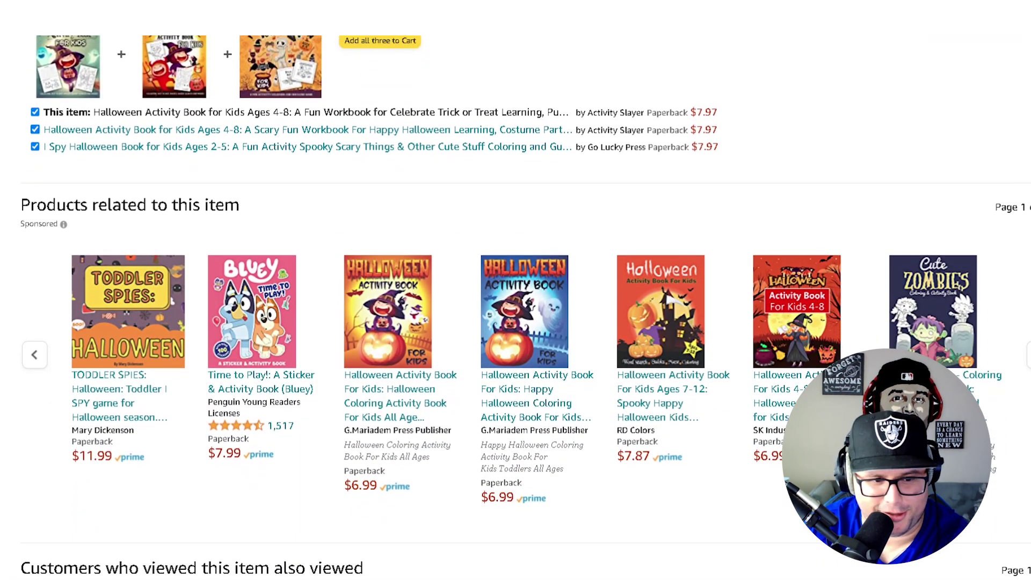
Step: Check the paperback page count in the ages 4-8 book's product details and return to its title
scroll(428, 254, down, 15)
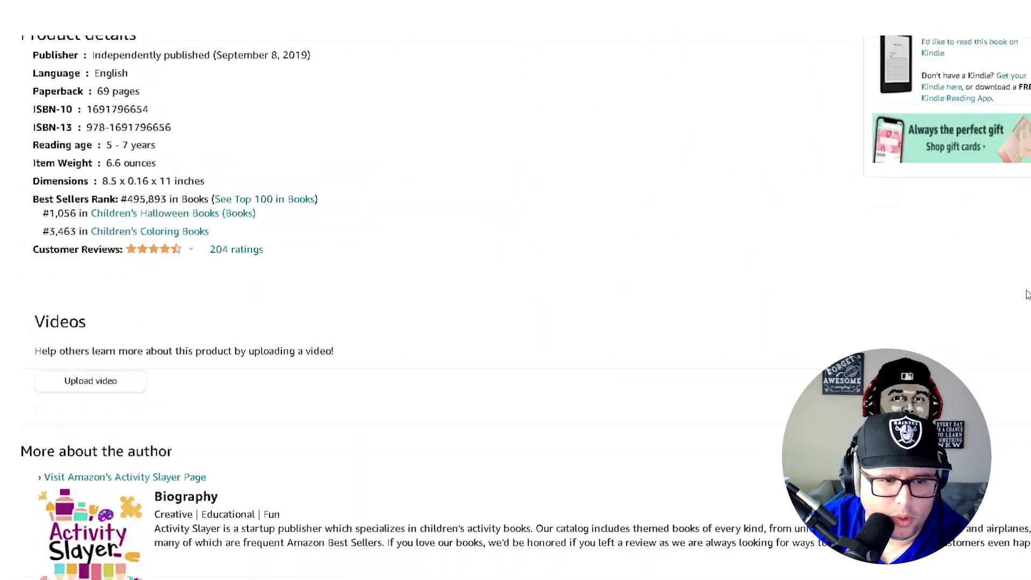
double_click(103, 127)
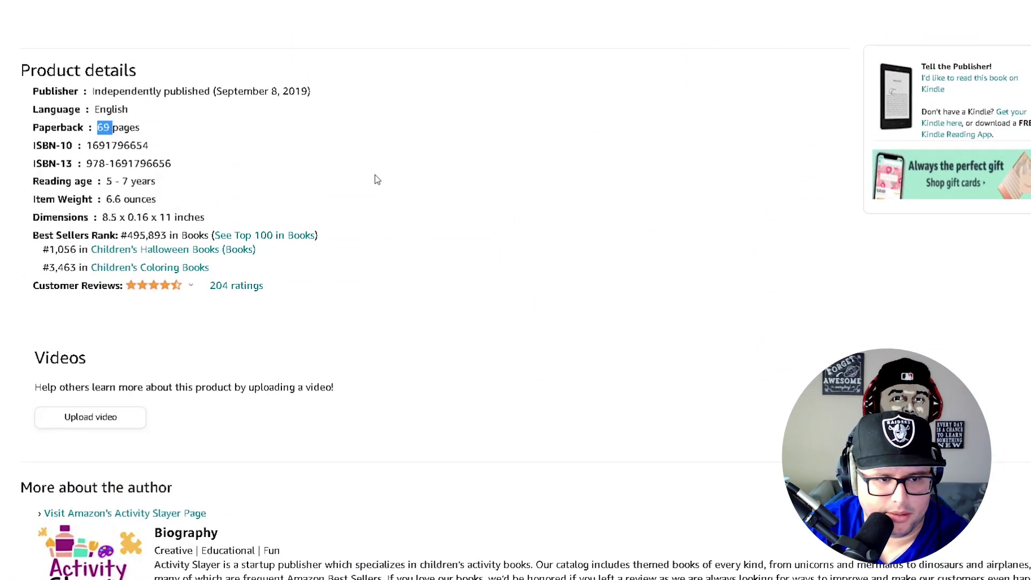
scroll(859, 312, up, 15)
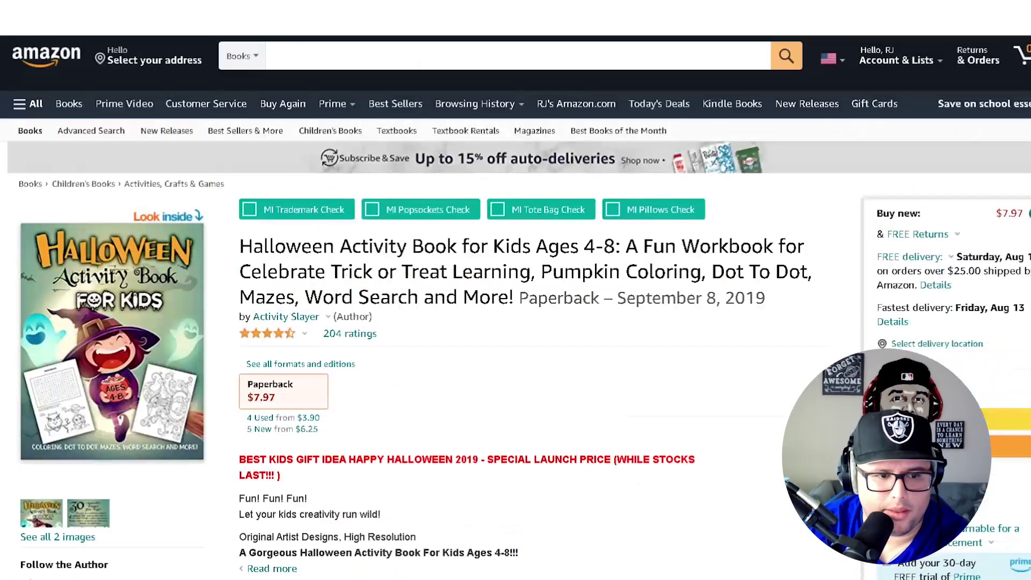
Step: Expand the full description of the Halloween Activity Book for Kids Ages 4-8
scroll(789, 358, down, 2)
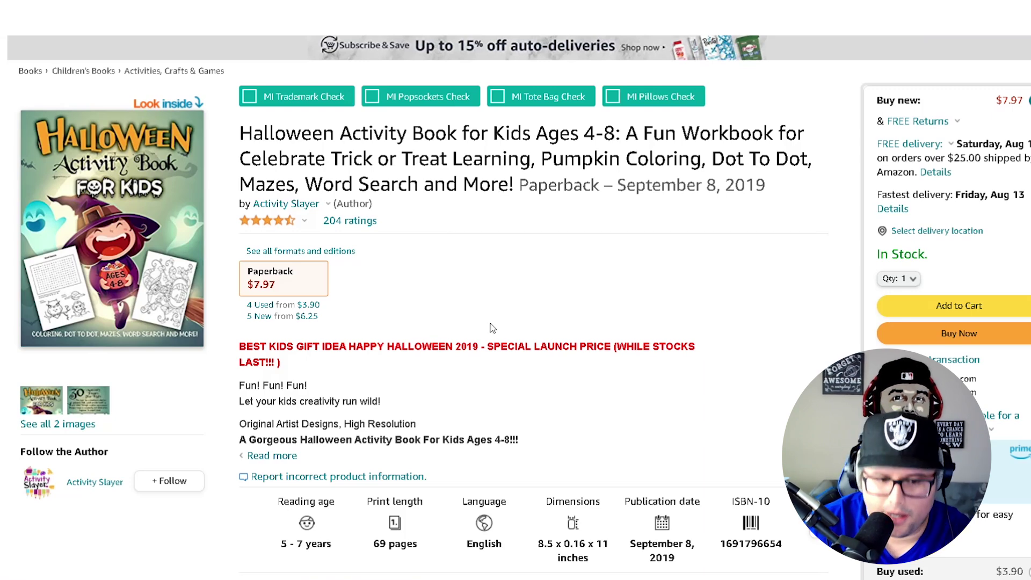
scroll(448, 385, down, 1)
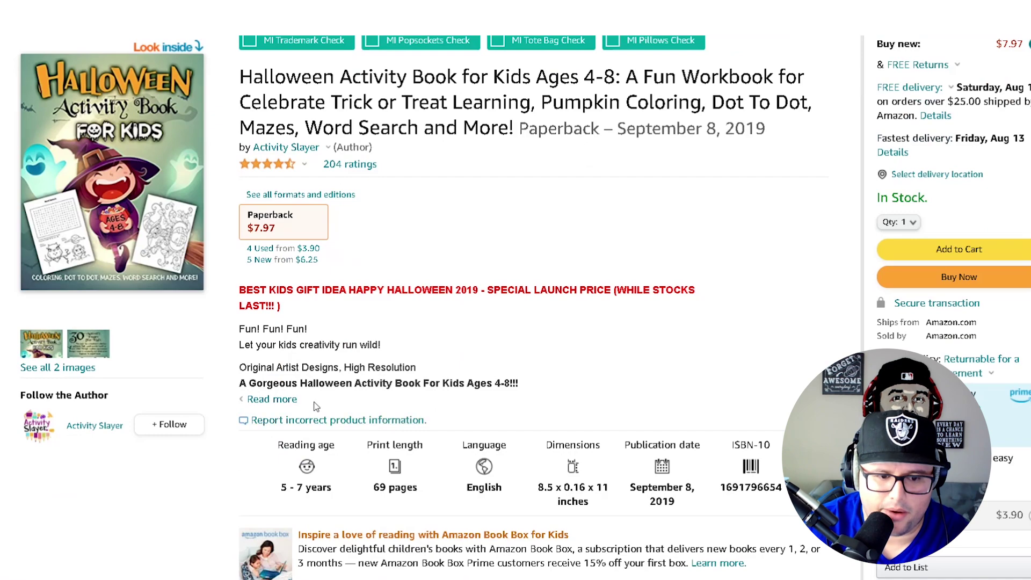
click(272, 399)
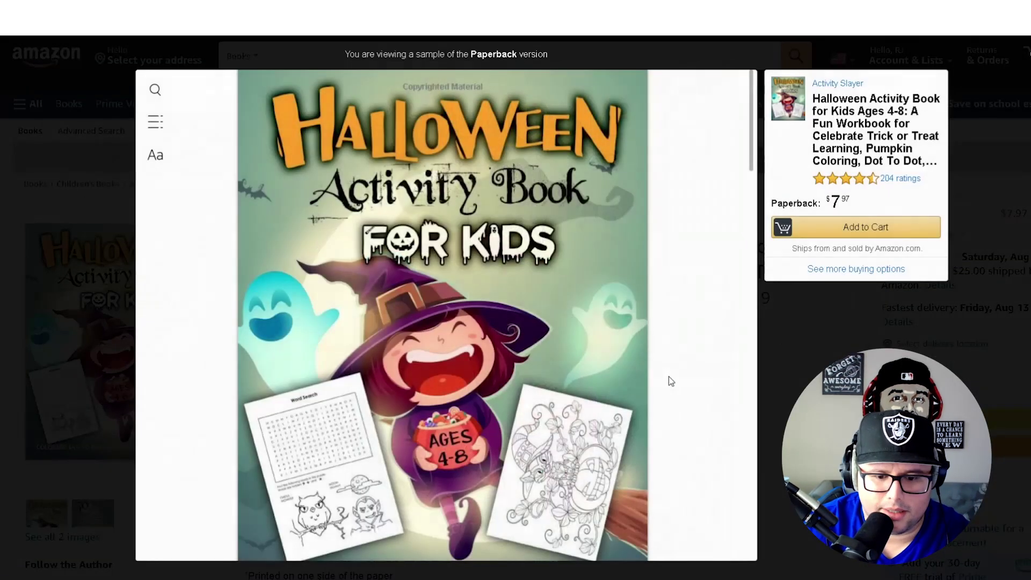
Step: Look through the ages 4-8 book's paperback sample from the front cover to the back cover's activity page examples
scroll(670, 381, down, 15)
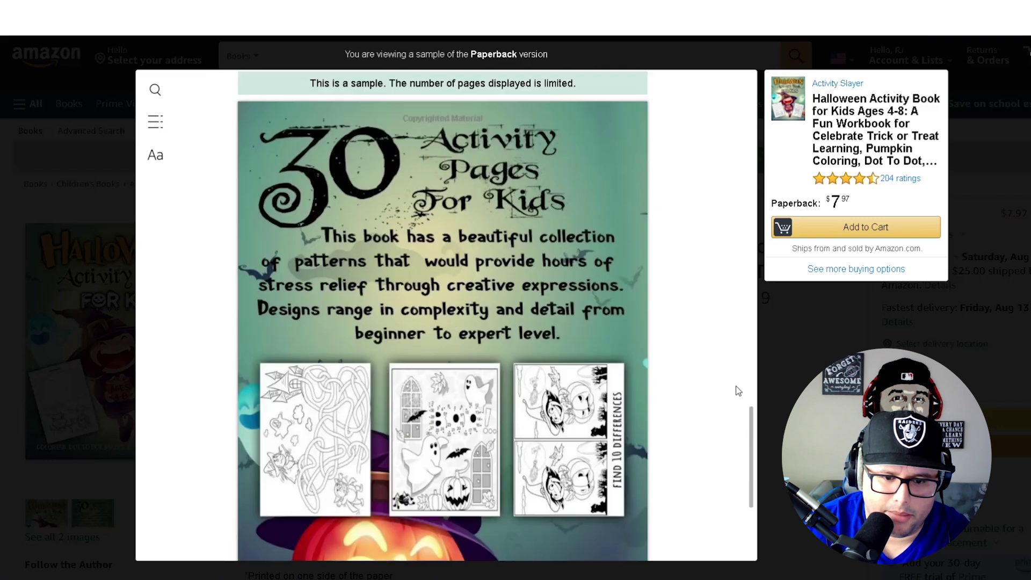
scroll(741, 392, down, 2)
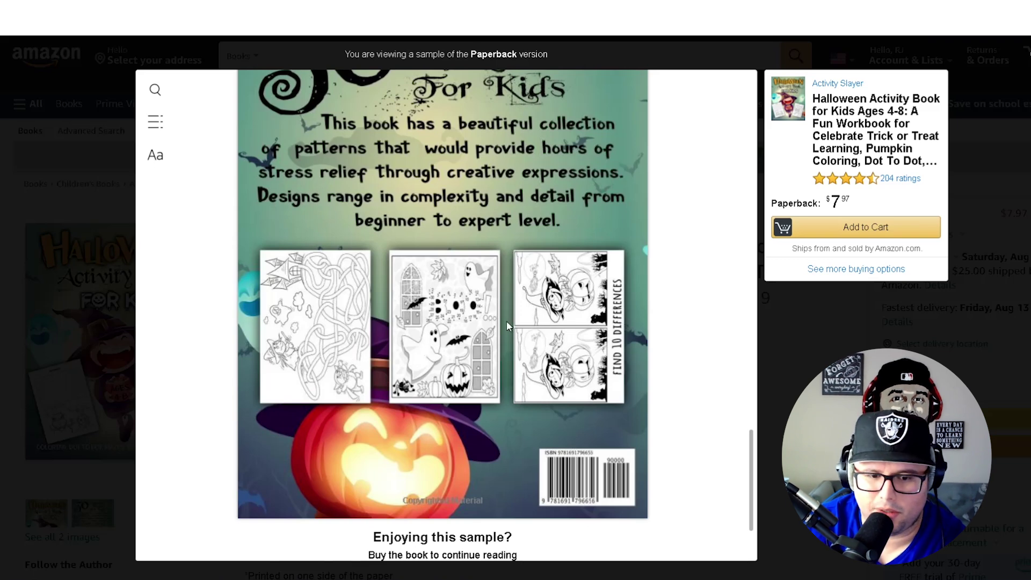
scroll(485, 424, up, 2)
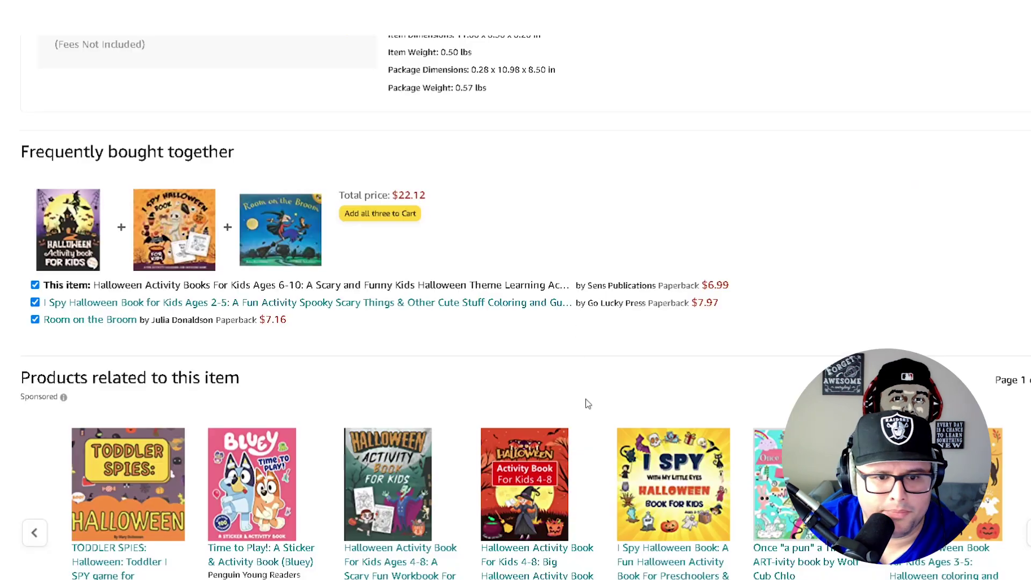
Step: Read the title, description and book details on the Halloween Activity Books For Kids Ages 6-10 listing
scroll(585, 403, up, 15)
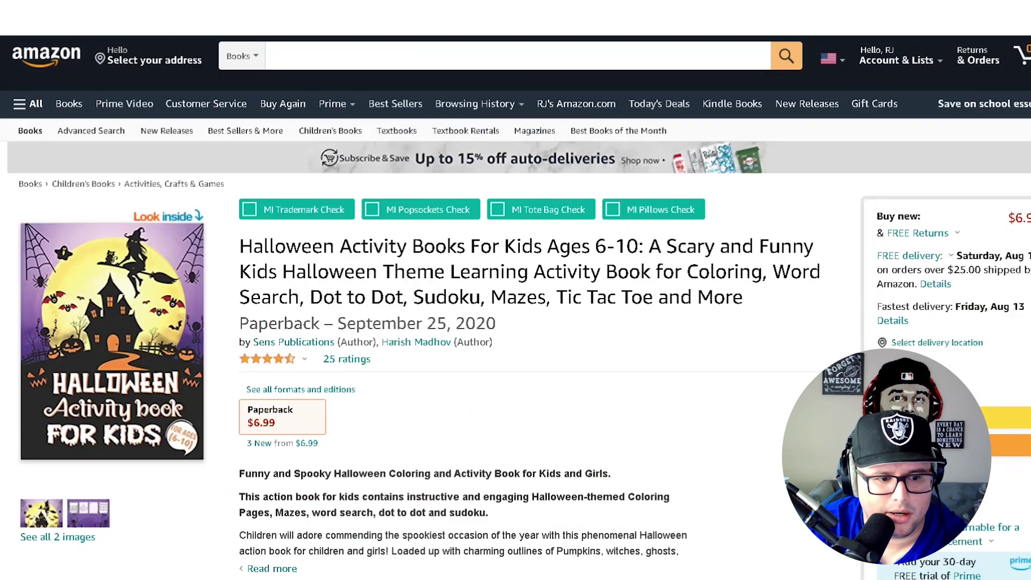
scroll(516, 306, down, 2)
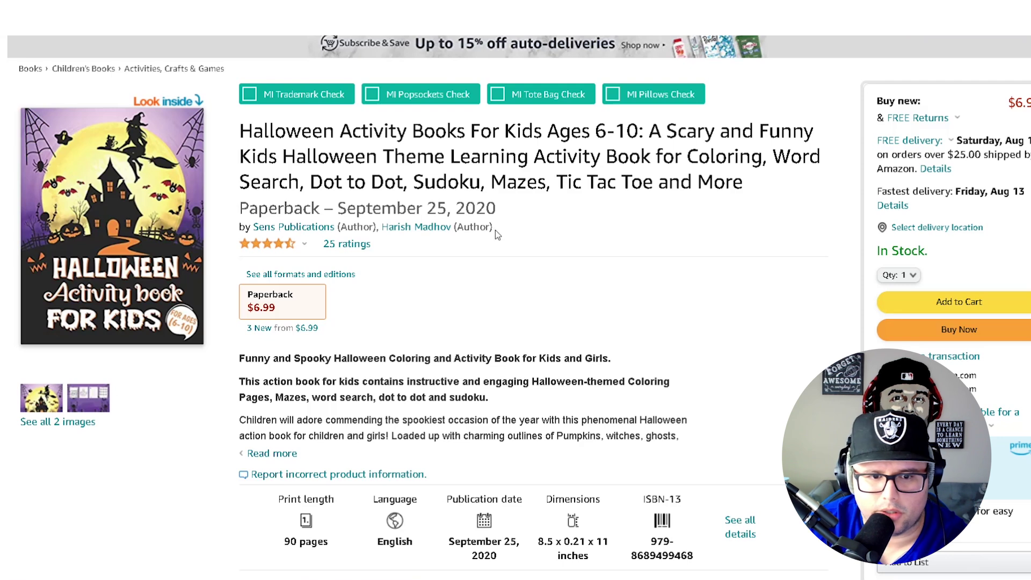
scroll(516, 308, down, 1)
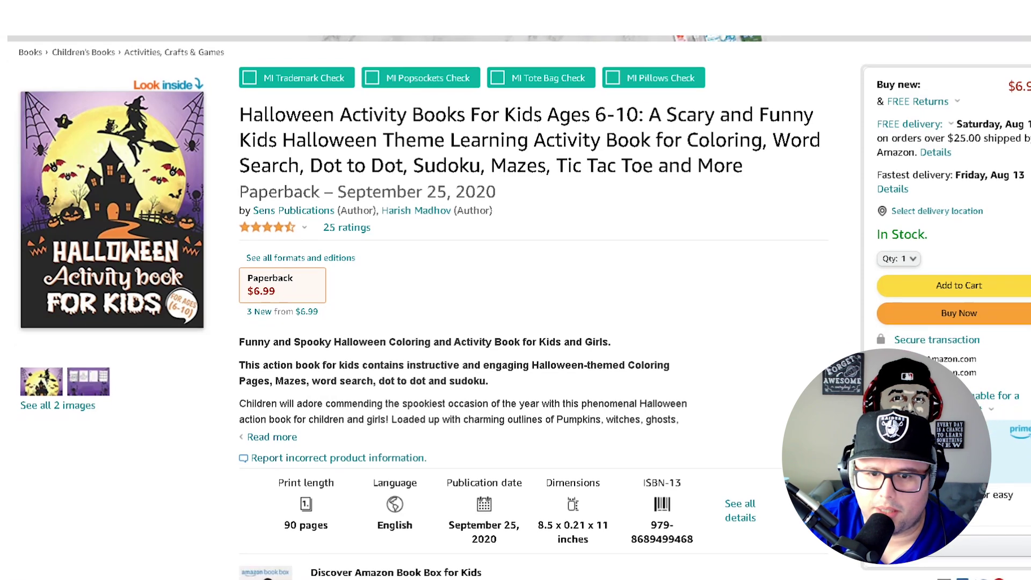
scroll(516, 308, down, 1)
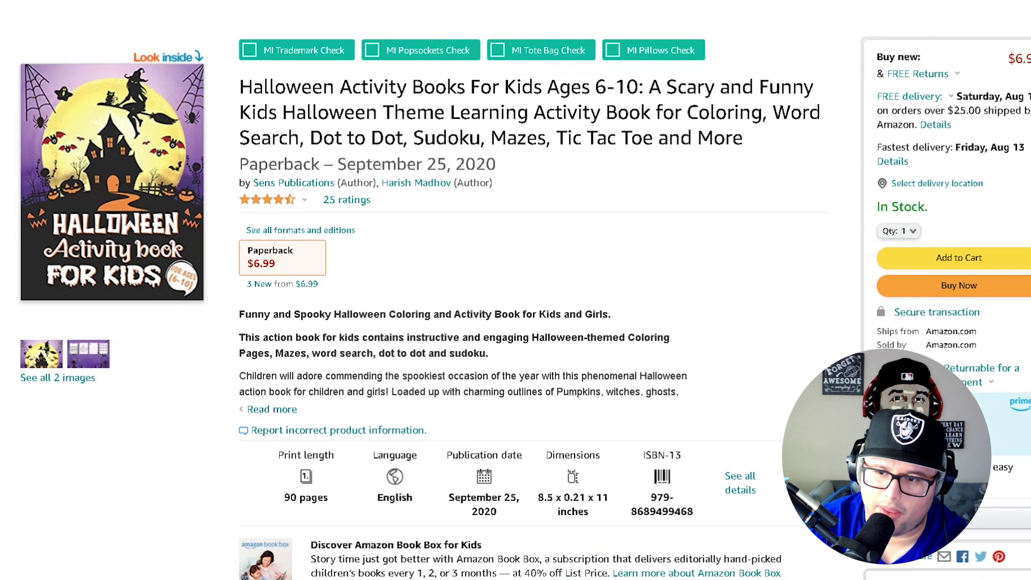
scroll(515, 308, down, 1)
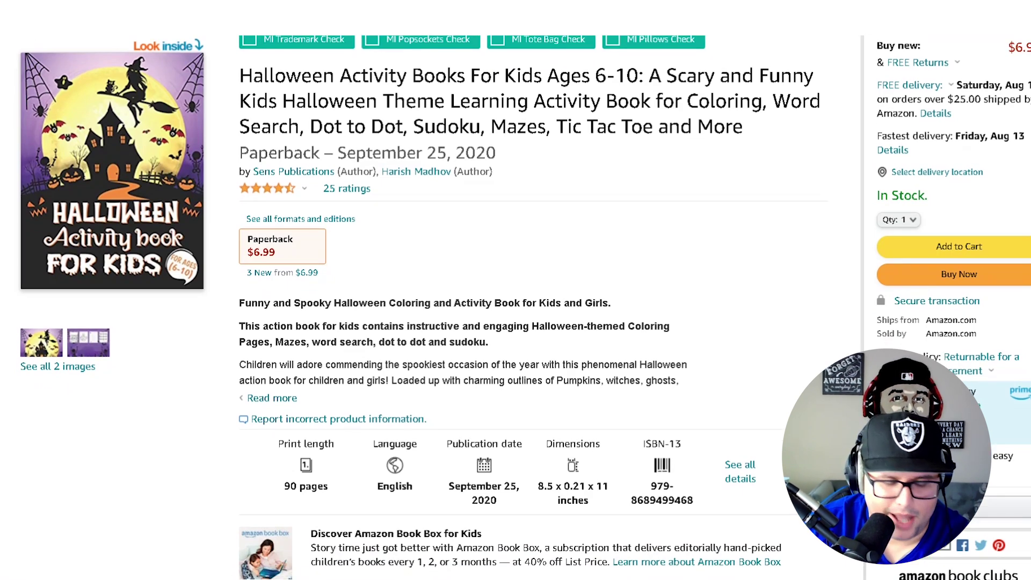
scroll(515, 307, down, 1)
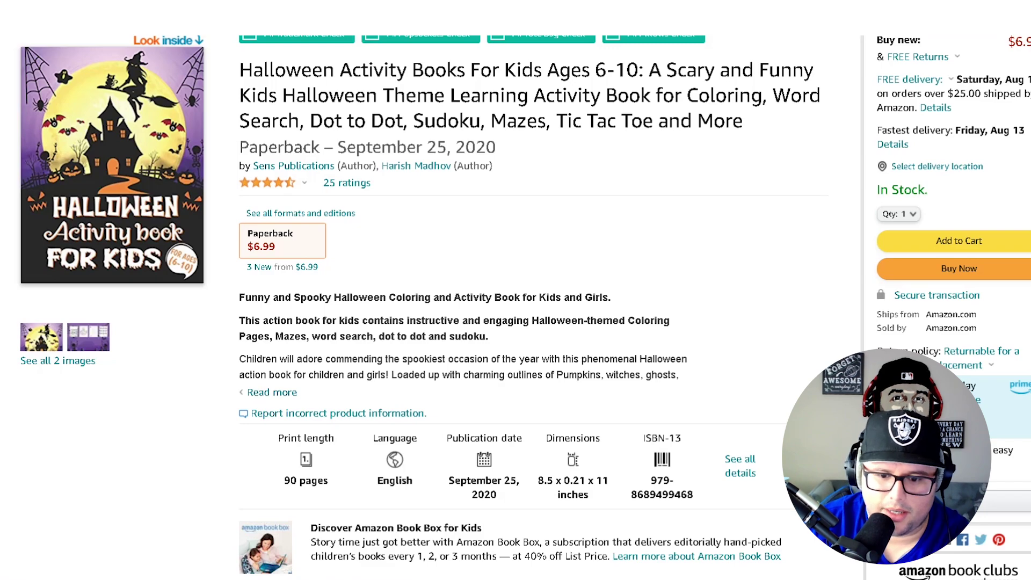
Step: Display the all-time price and sales rank history of the ages 6-10 book and examine its chart
scroll(515, 307, down, 15)
scroll(667, 191, up, 7)
click(615, 187)
scroll(667, 191, down, 5)
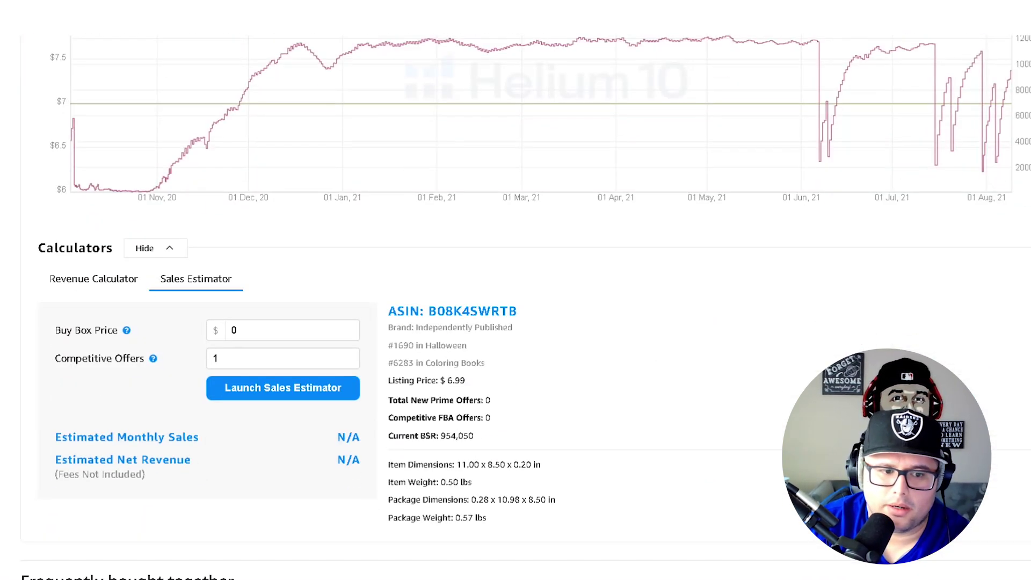
scroll(114, 215, up, 2)
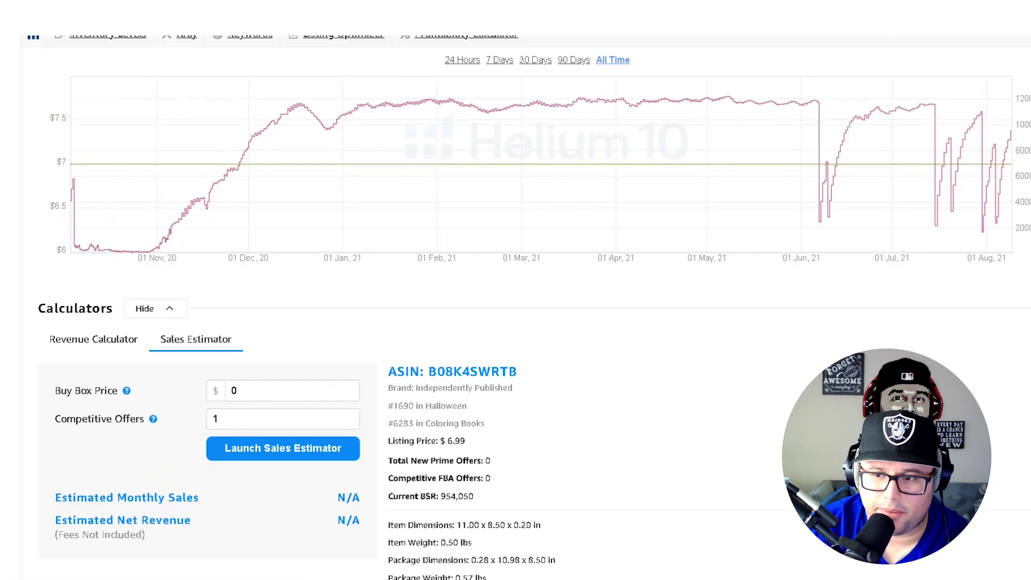
Step: Check the paperback page count and publication date in the ages 6-10 book's product details
scroll(516, 290, down, 20)
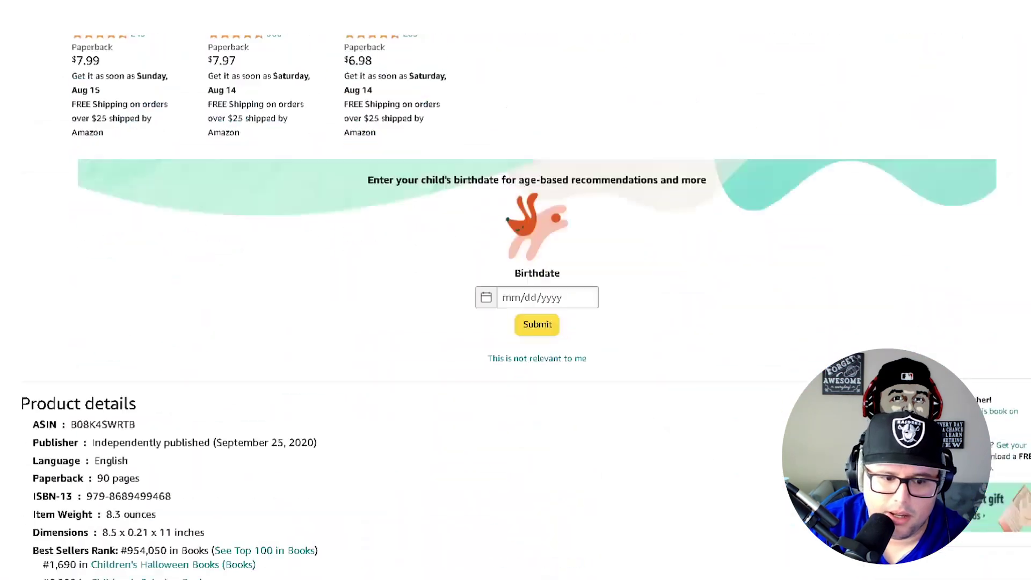
scroll(718, 347, up, 2)
scroll(344, 285, up, 1)
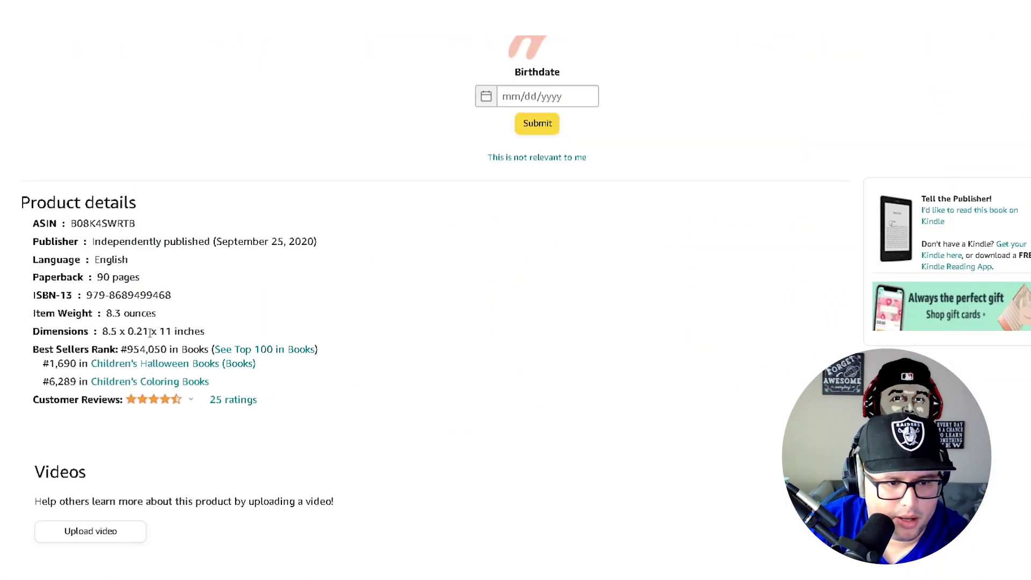
drag(96, 278, 140, 278)
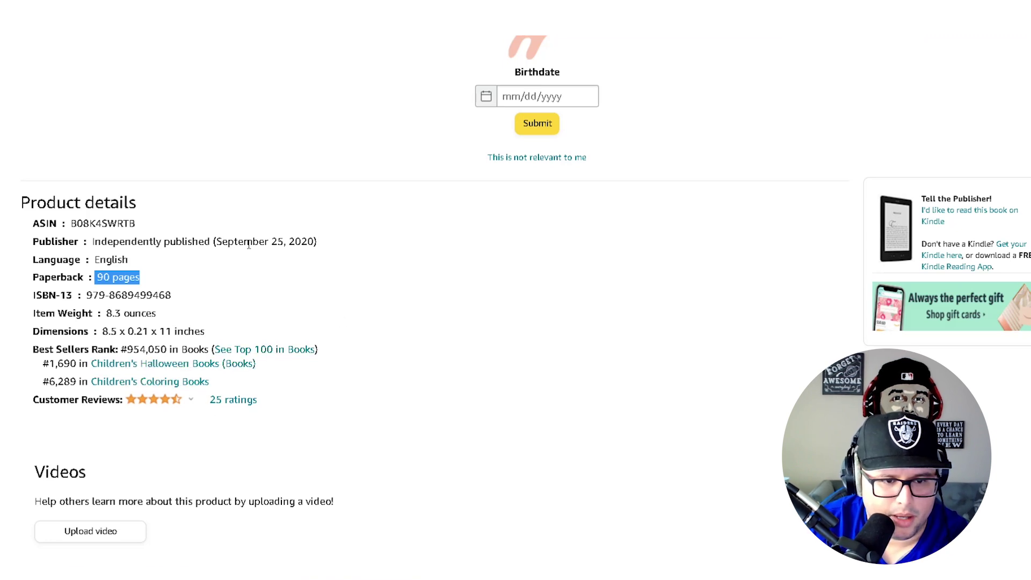
drag(214, 241, 344, 241)
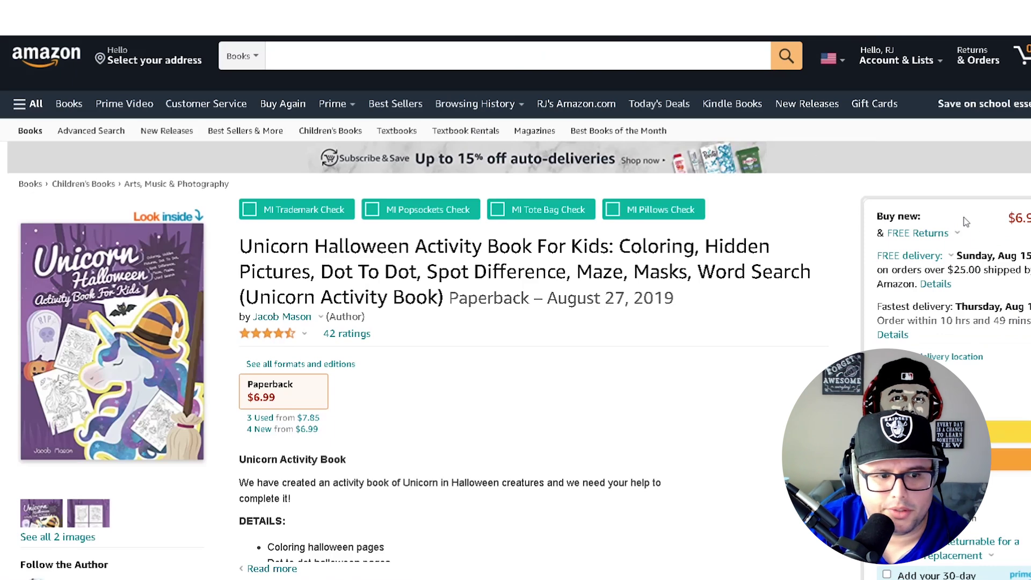
Step: Look over the title and description of the Unicorn Halloween Activity Book For Kids listing
scroll(965, 222, down, 2)
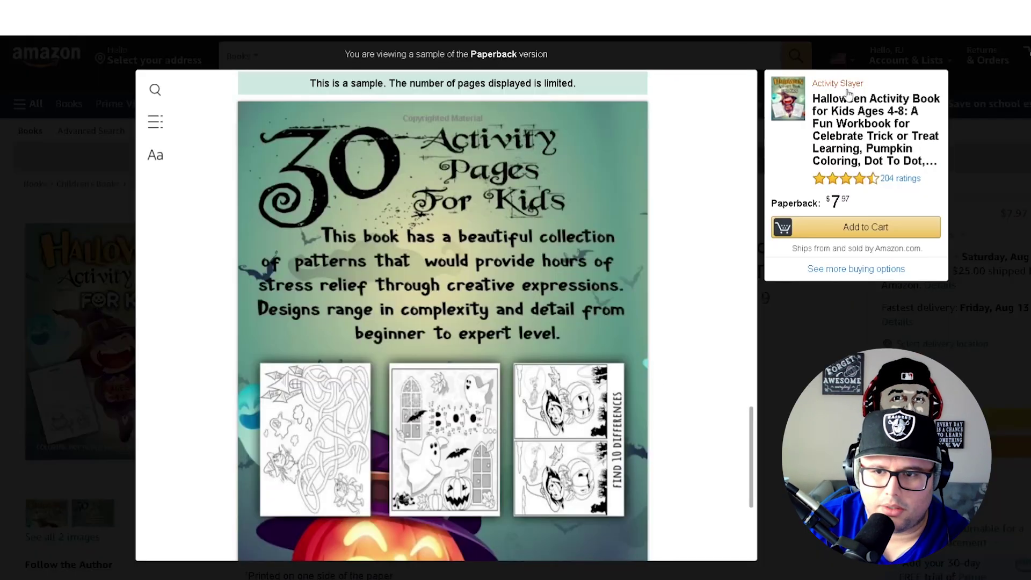
Step: Leave the open book sample and review the title, price and publication details on the Unicorn Halloween Activity Book listing
click(848, 96)
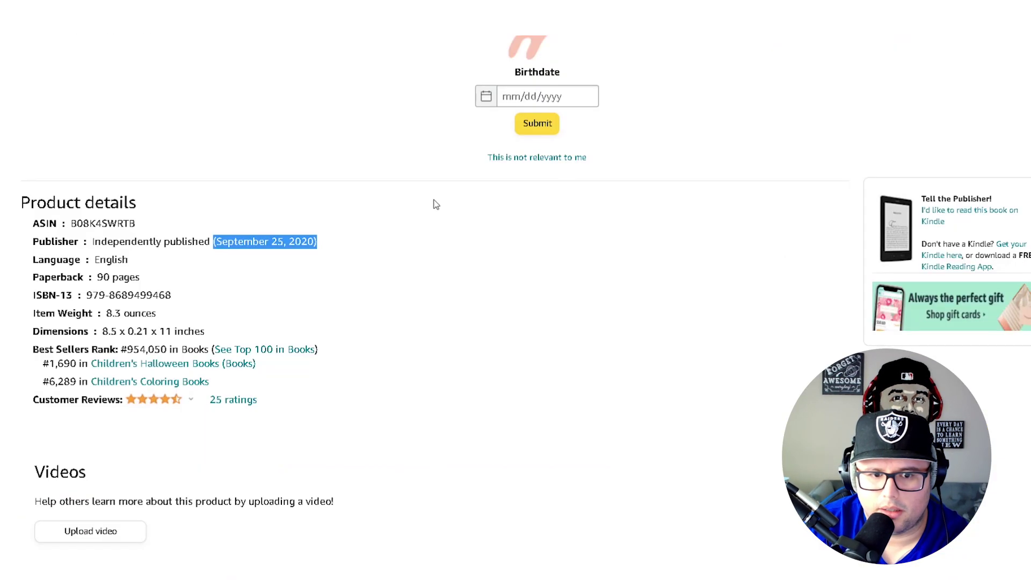
scroll(504, 190, up, 15)
scroll(284, 232, up, 10)
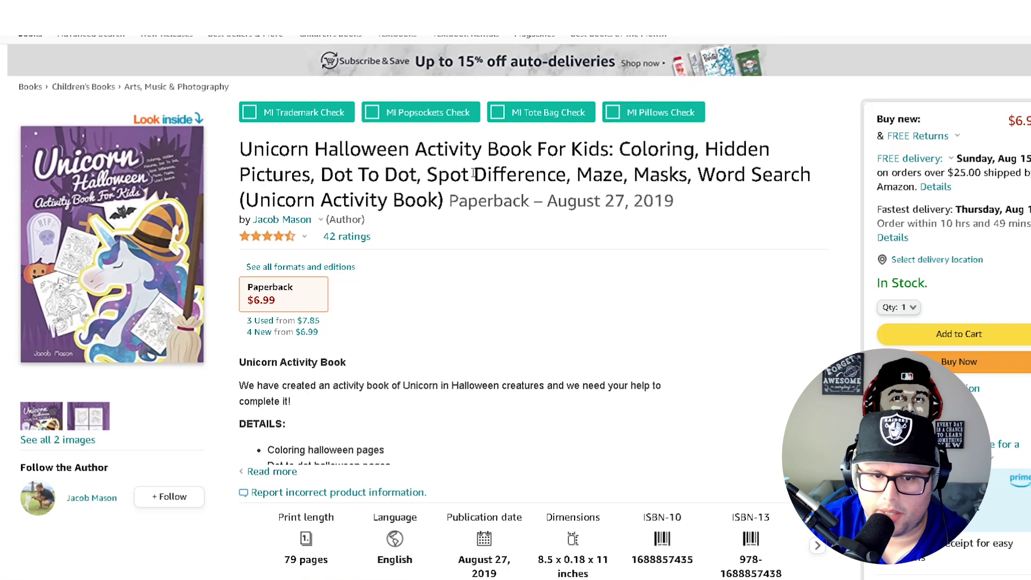
scroll(571, 168, up, 1)
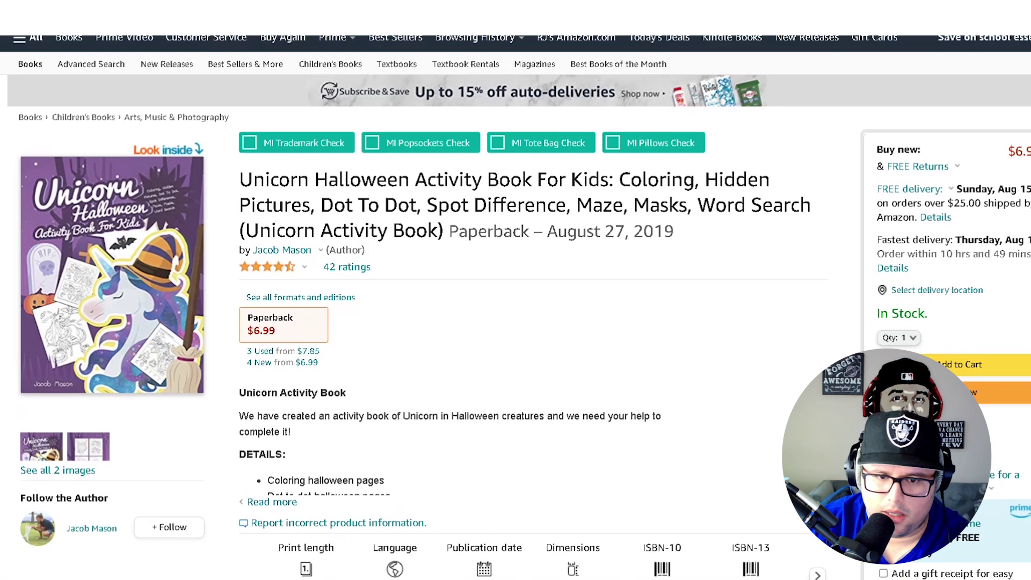
scroll(516, 307, down, 1)
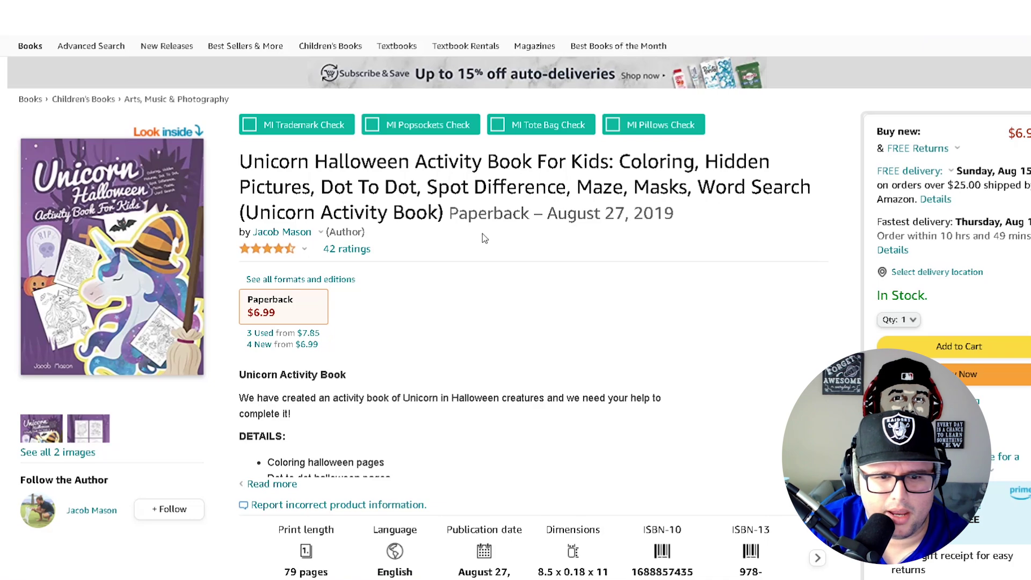
scroll(760, 199, down, 3)
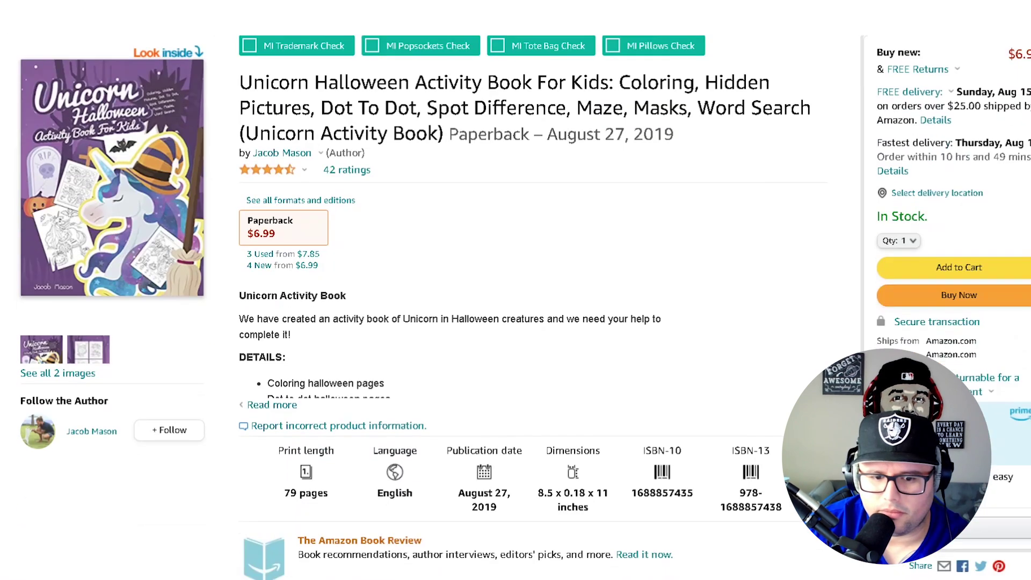
Step: Preview the Unicorn Halloween book's interior sample through to the back cover, noting the kinds of activity pages
click(154, 113)
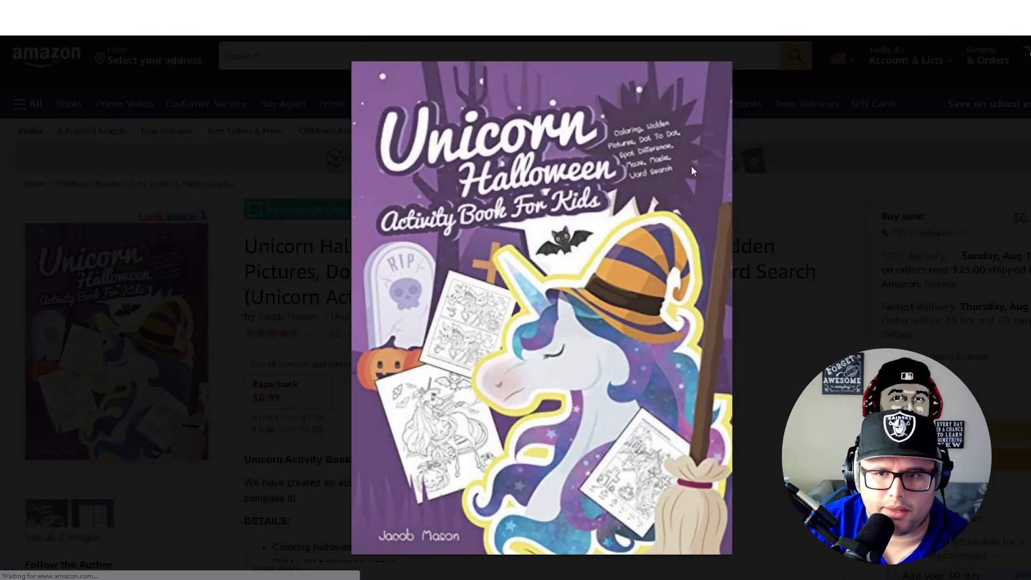
scroll(699, 215, down, 5)
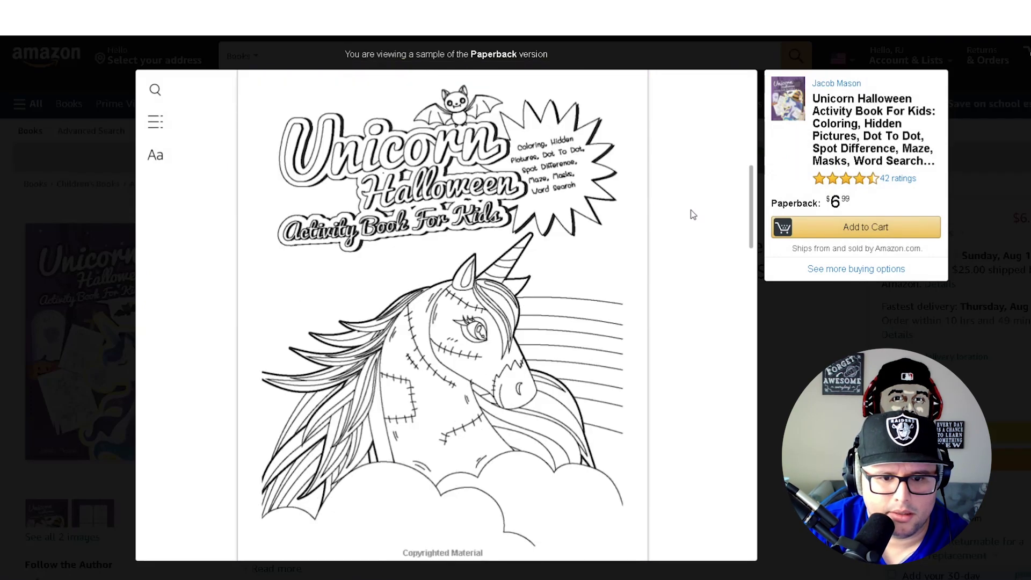
scroll(692, 214, down, 10)
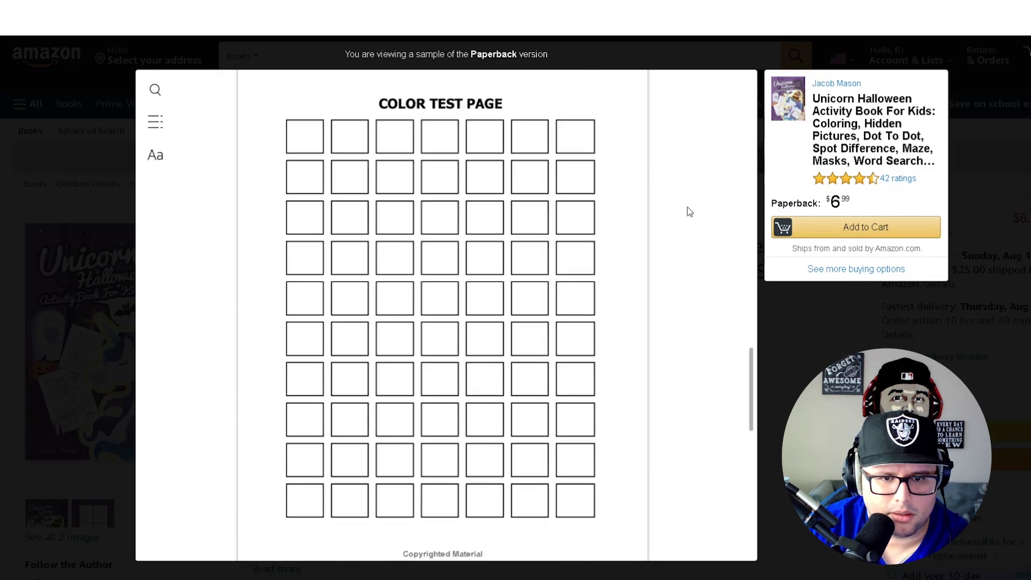
scroll(689, 211, down, 10)
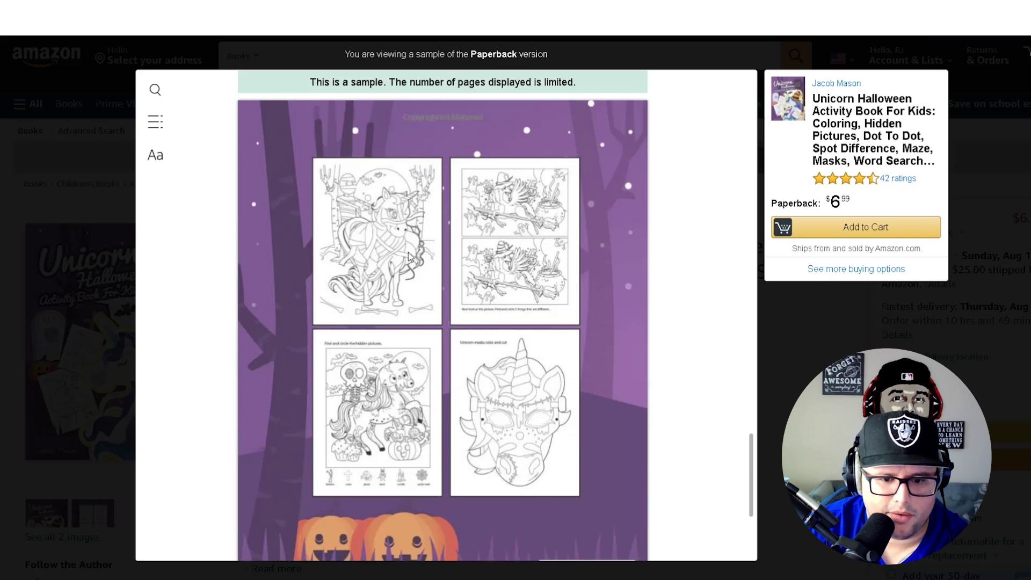
scroll(397, 251, down, 1)
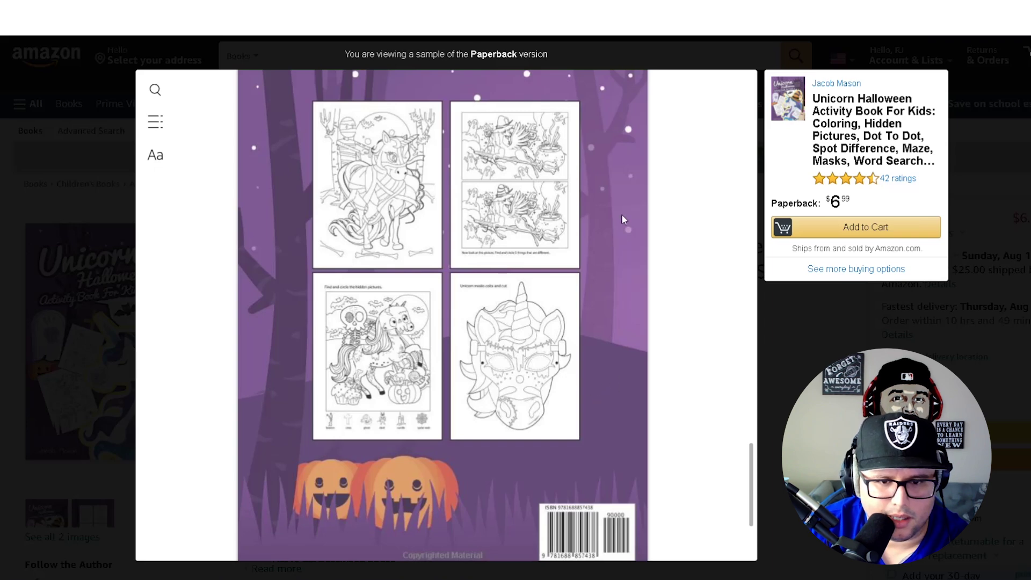
Step: Close the sample and check the paperback page count in the Unicorn book's product details
click(835, 342)
scroll(832, 336, down, 15)
scroll(831, 337, up, 6)
scroll(515, 290, down, 8)
scroll(516, 290, up, 12)
scroll(515, 291, up, 5)
scroll(515, 290, down, 15)
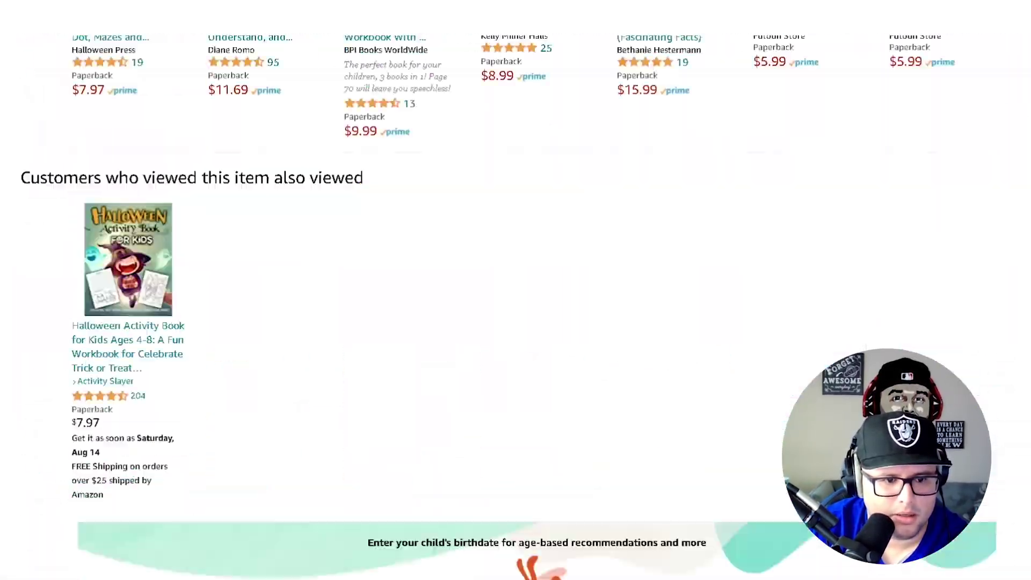
drag(97, 233, 141, 234)
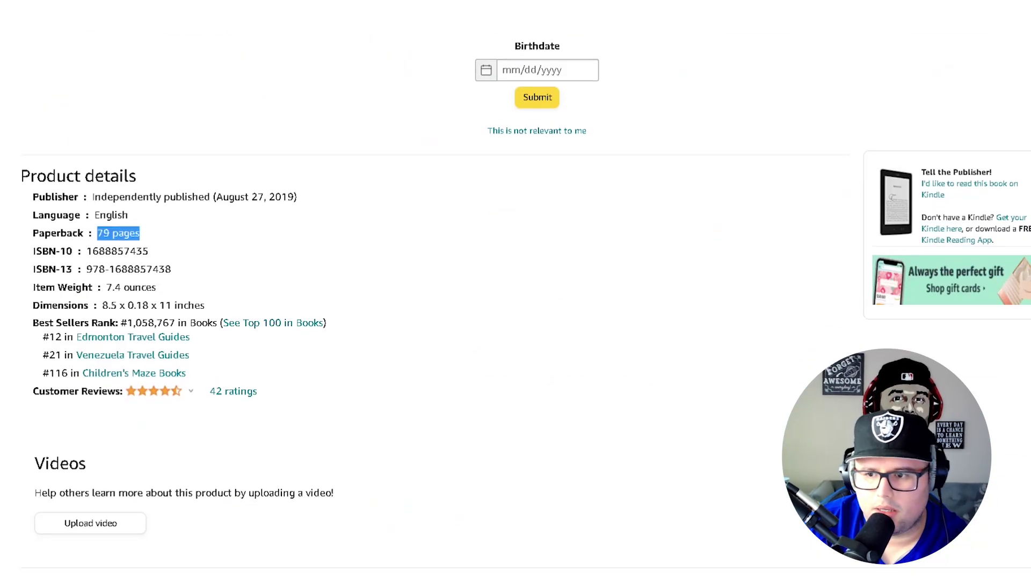
Step: Return to the Halloween Activity Books For Kids Ages 6-10 listing and look through its sample for puzzle page types
scroll(925, 108, up, 10)
scroll(499, 281, up, 10)
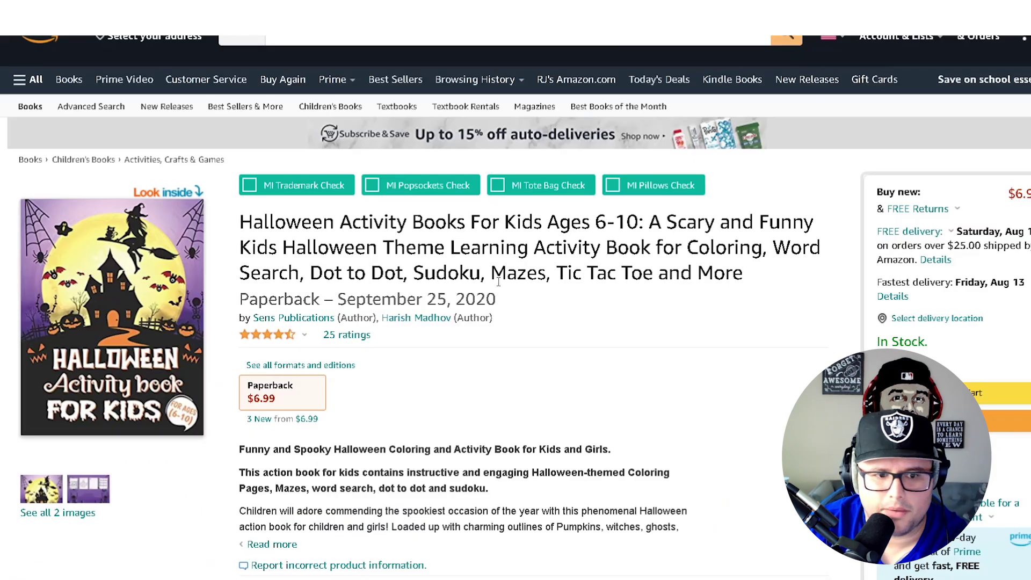
click(134, 293)
scroll(690, 311, down, 10)
scroll(747, 314, down, 3)
scroll(711, 299, up, 10)
scroll(710, 299, down, 5)
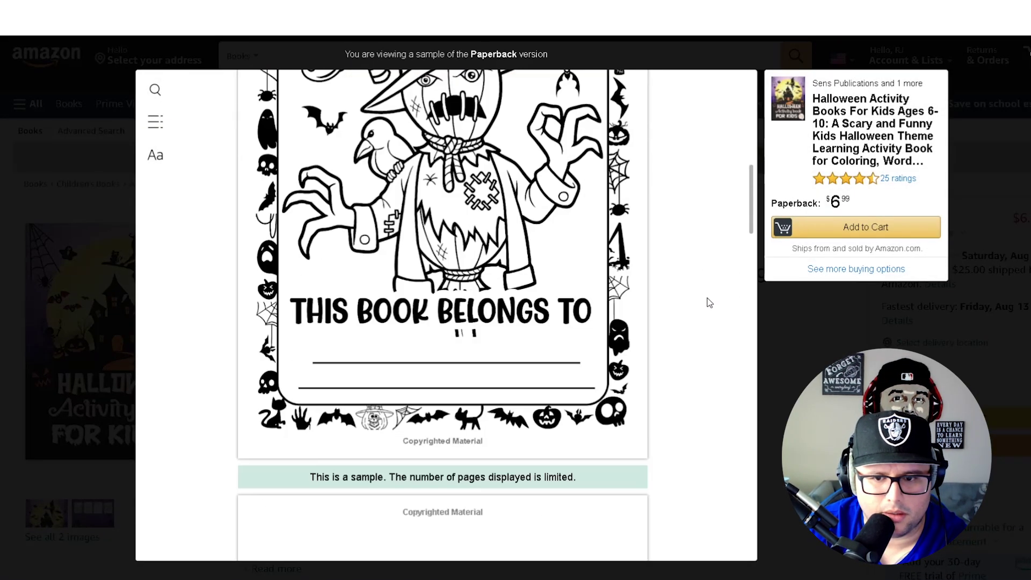
scroll(707, 298, down, 3)
scroll(704, 304, down, 5)
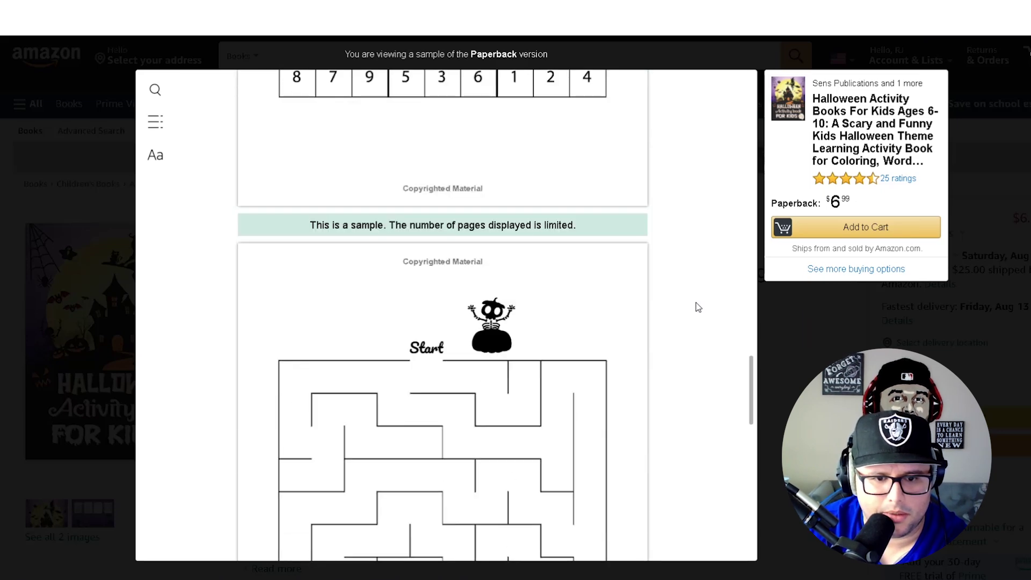
scroll(695, 309, down, 8)
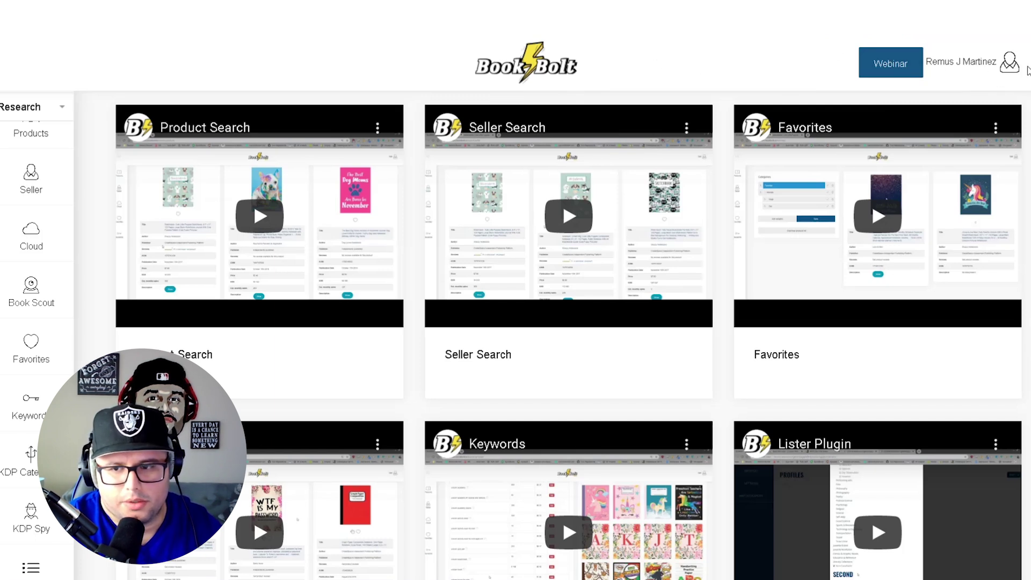
Step: Switch to PuzzleWiz, choose the Word Search generator and open its example word list file
click(1003, 64)
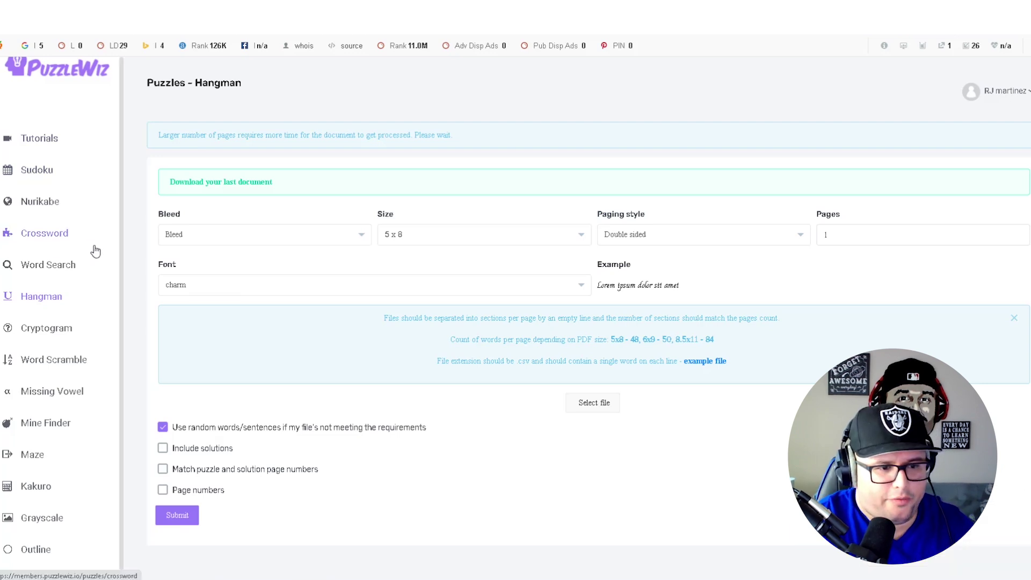
click(75, 270)
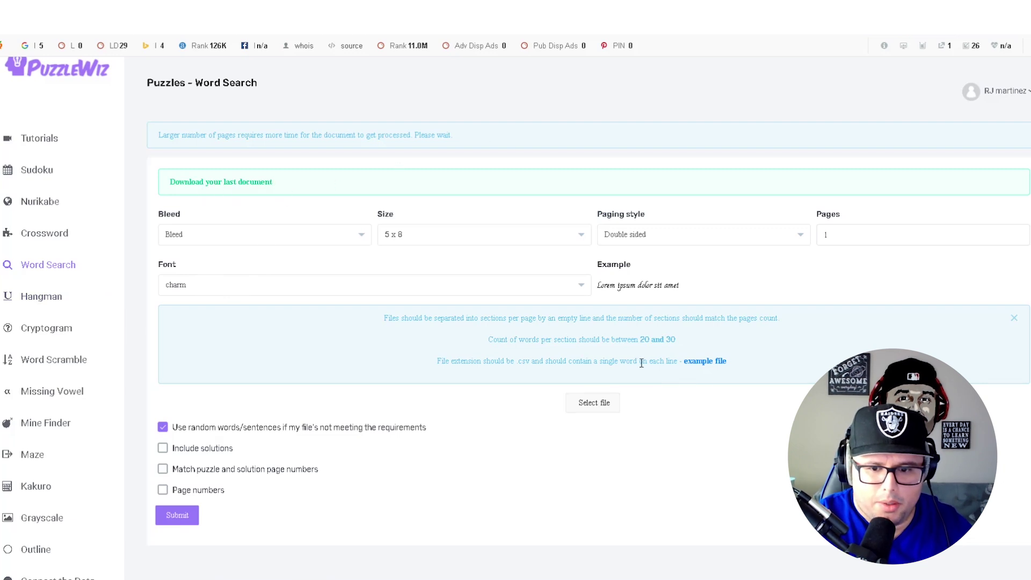
click(709, 368)
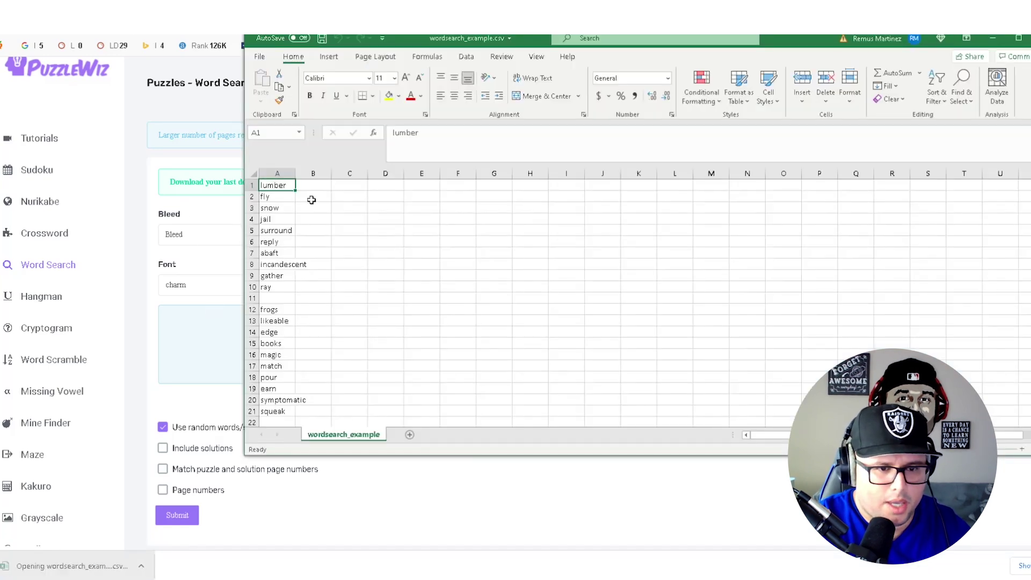
Step: Examine how wordsearch_example.csv divides its words into sections with blank rows, and close the file
scroll(266, 226, down, 6)
scroll(282, 298, up, 2)
scroll(282, 298, up, 2)
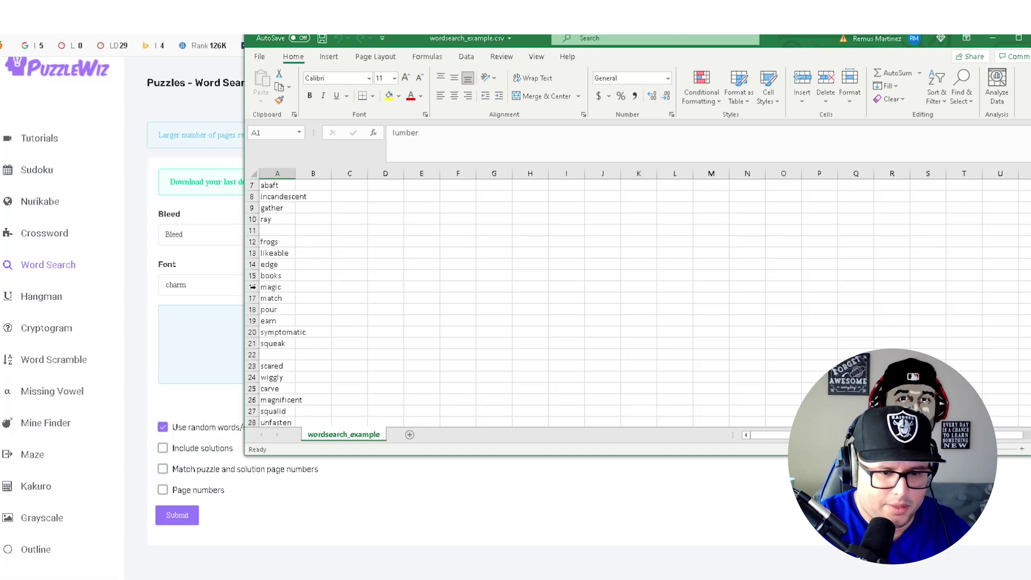
scroll(282, 361, up, 2)
scroll(291, 199, down, 11)
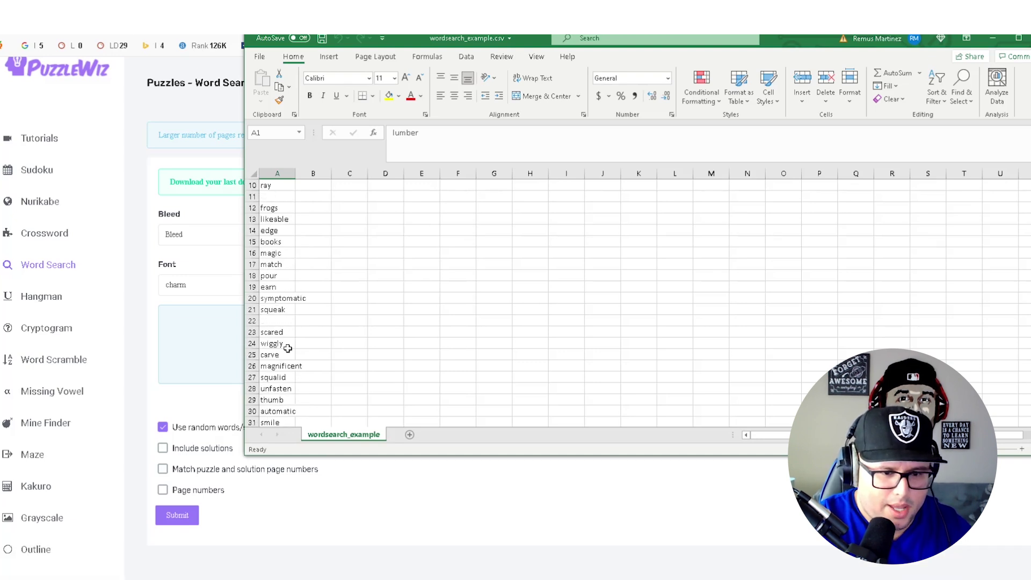
scroll(288, 349, down, 1)
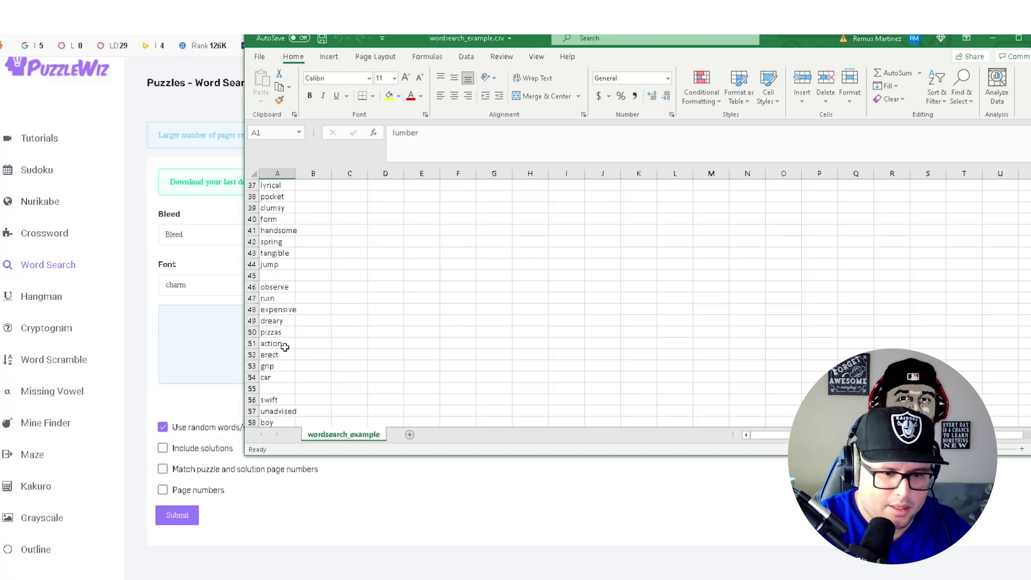
scroll(287, 304, down, 1)
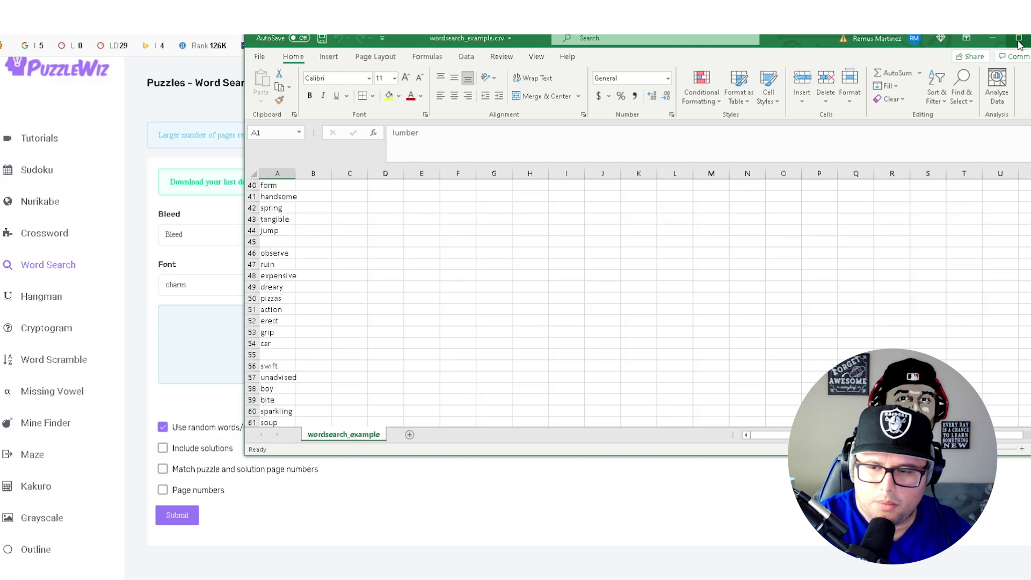
scroll(371, 252, up, 10)
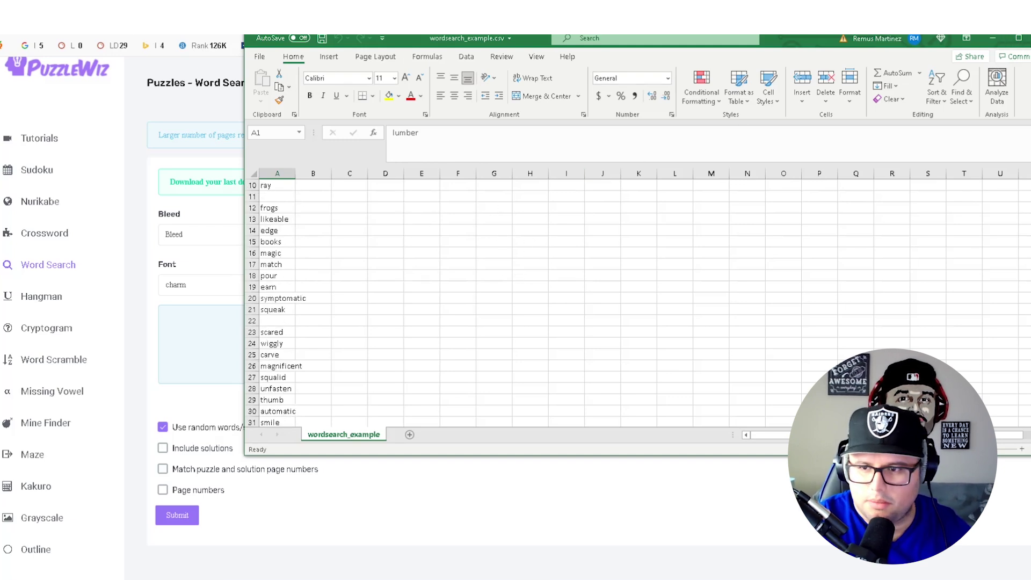
key(alt+F4)
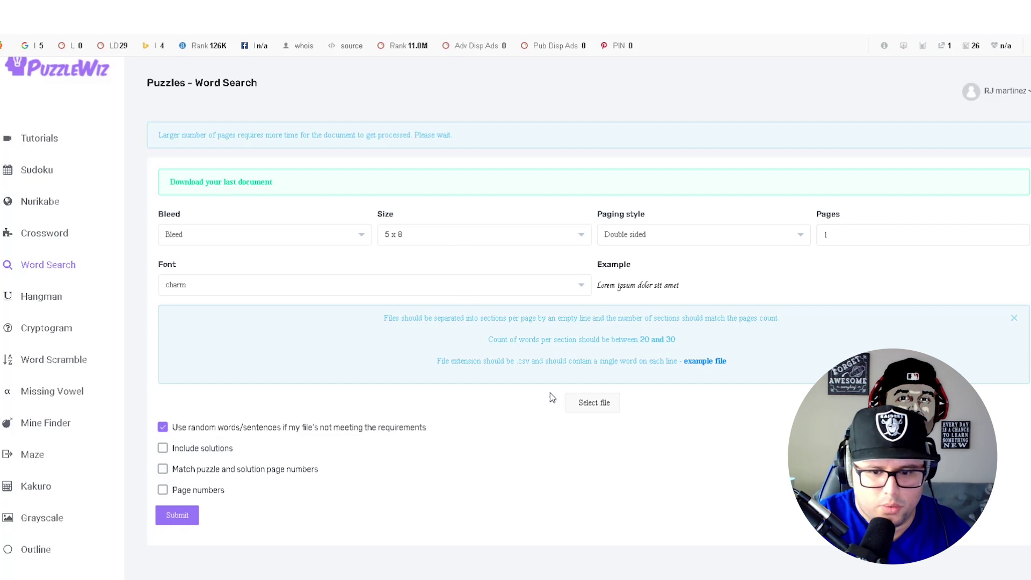
Step: Generate a one-page 5 x 8 word search using crossword_example.csv as the word file, and download and open the resulting PDF
click(578, 411)
click(184, 105)
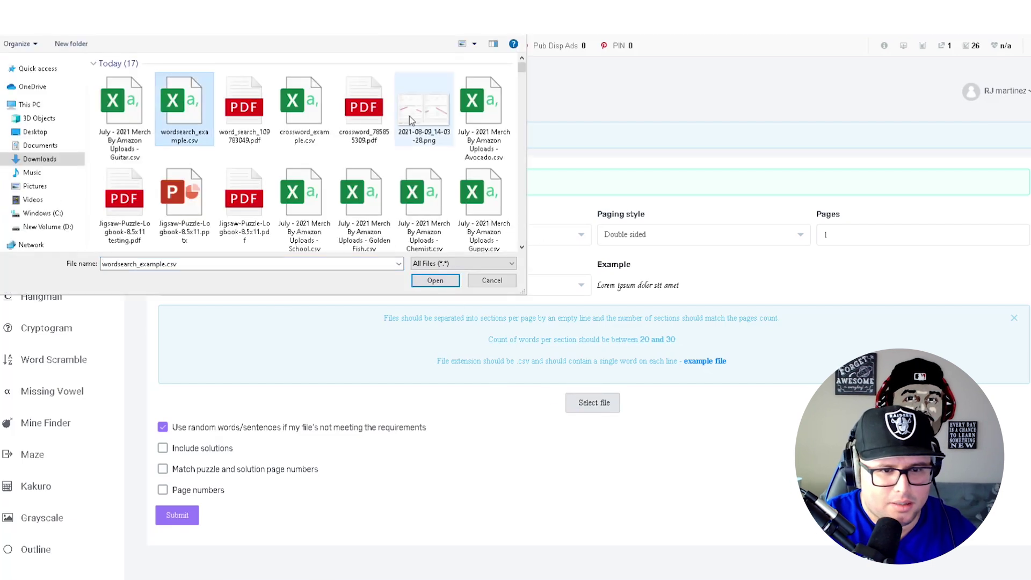
click(301, 113)
click(436, 281)
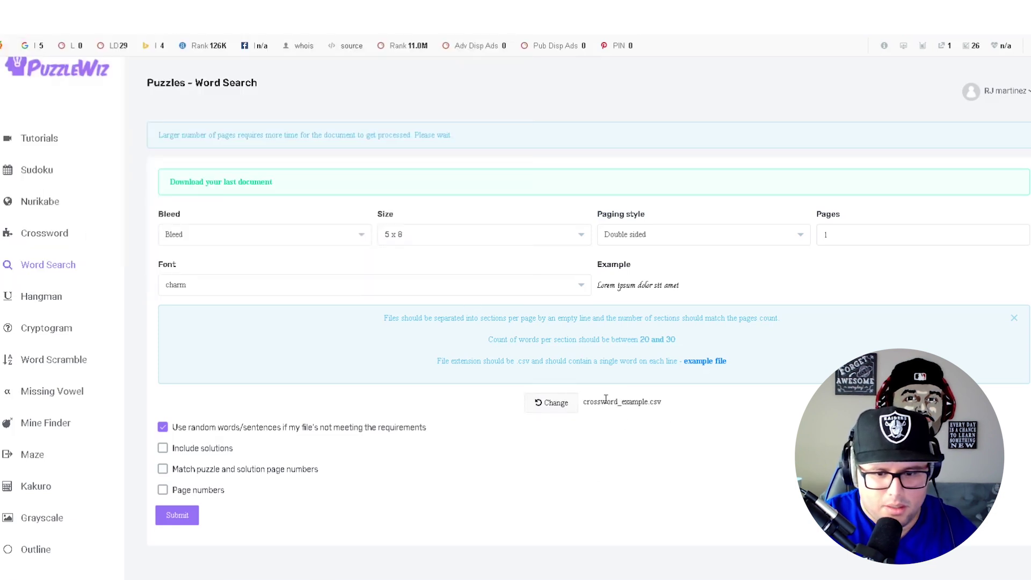
click(181, 526)
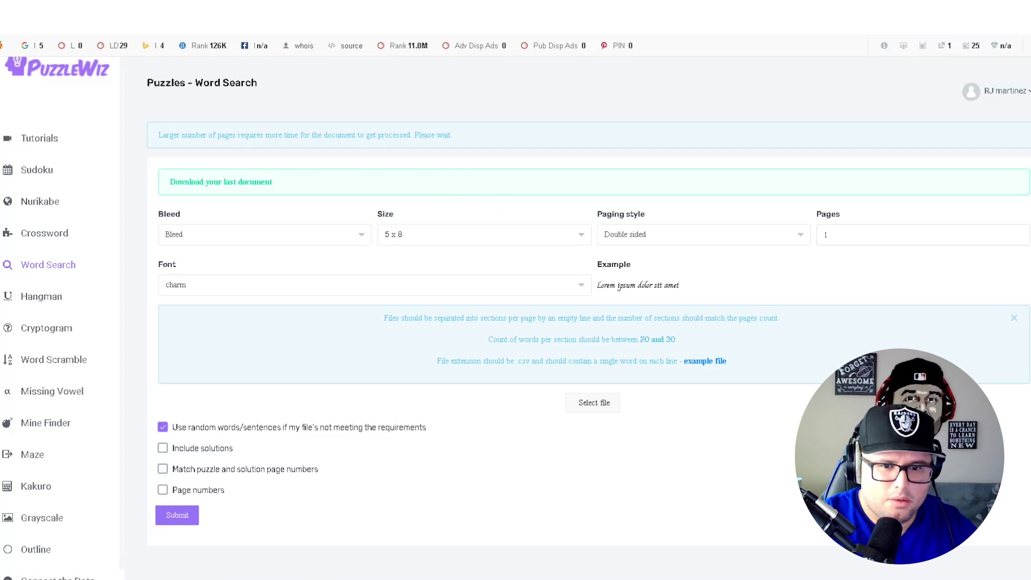
click(258, 183)
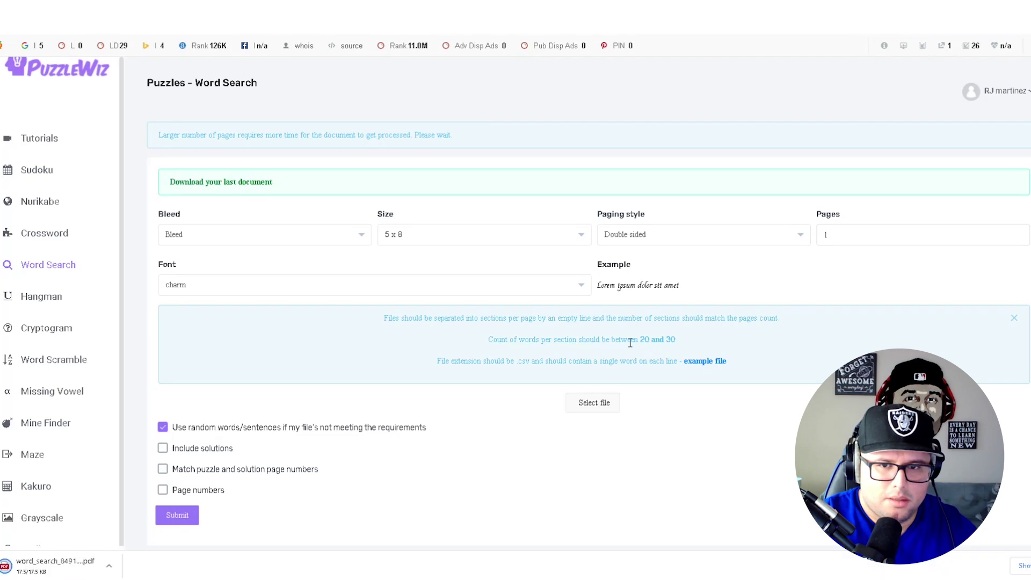
click(53, 566)
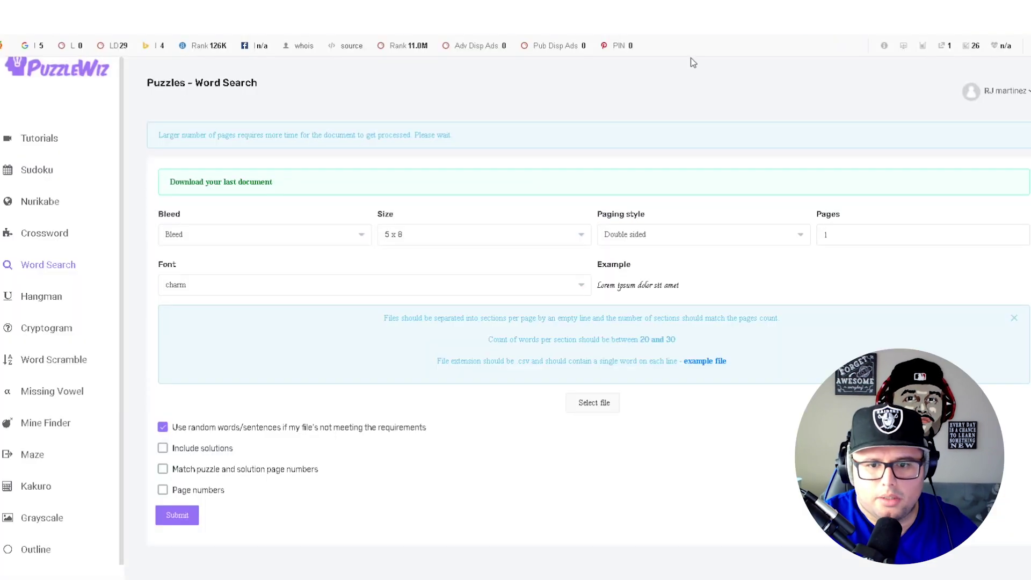
Step: Set the word search document to 20 pages, size 8.5 x 11 and single-sided paging
click(921, 232)
key(BackSpace)
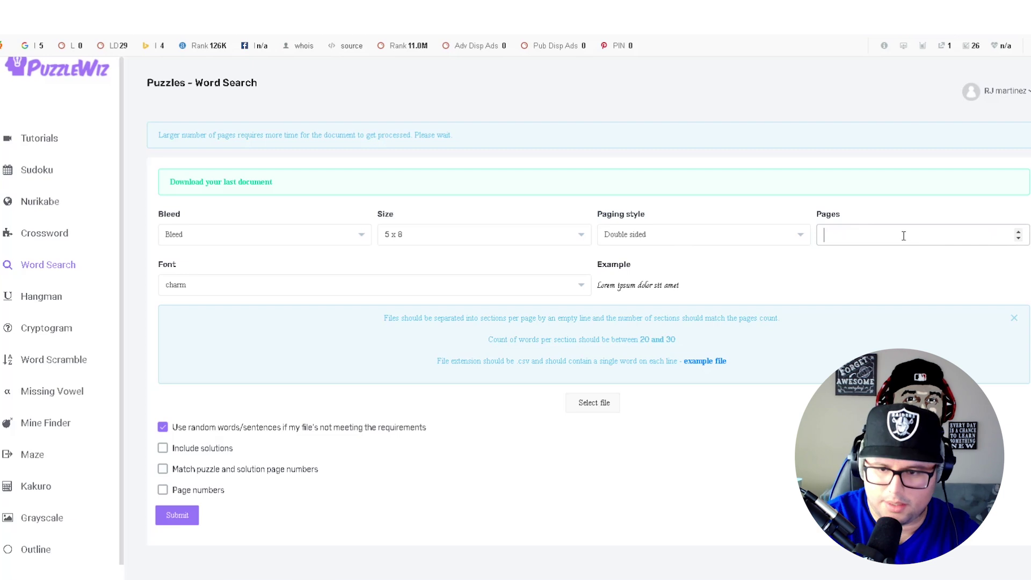
click(581, 234)
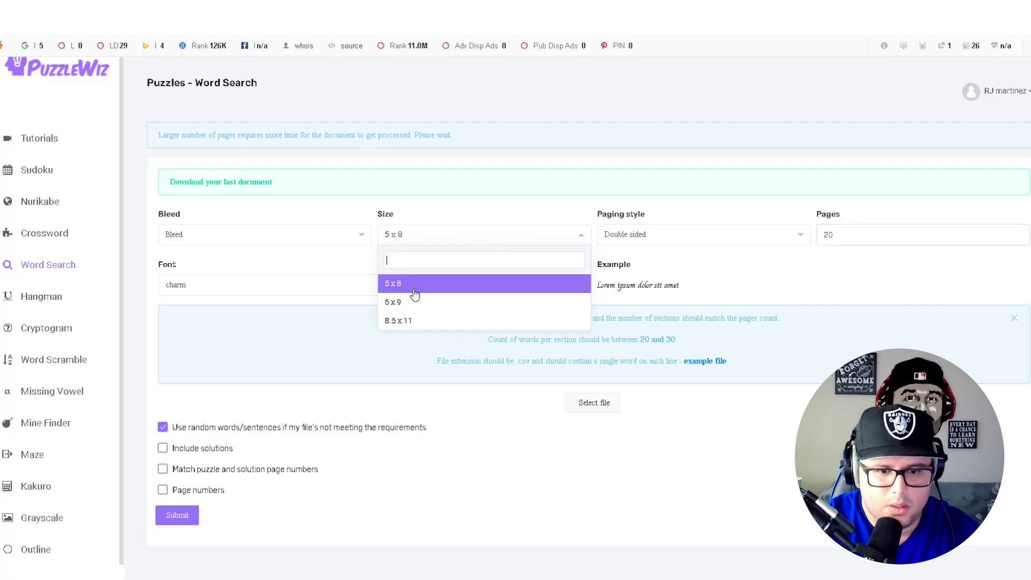
click(405, 320)
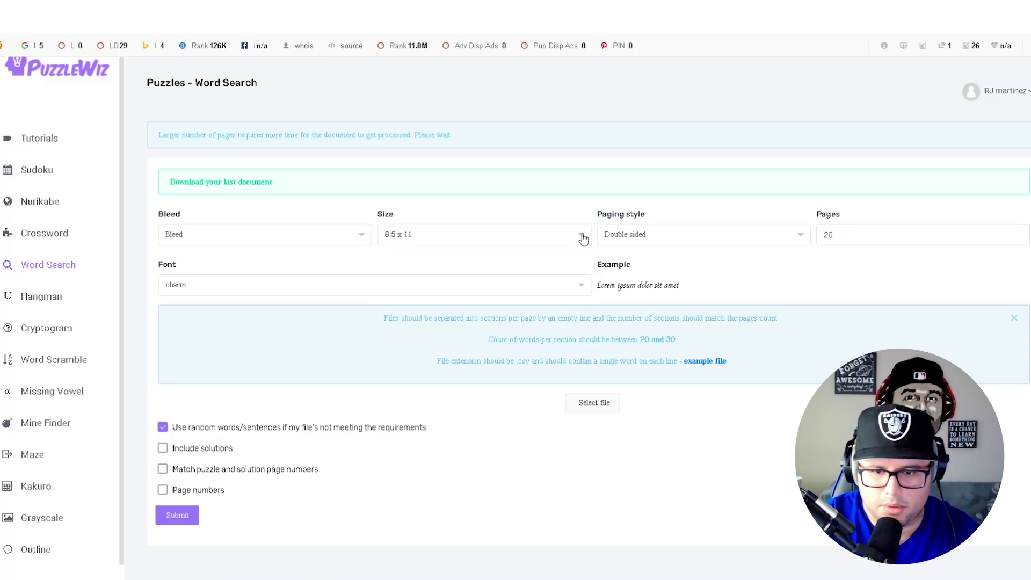
click(670, 235)
click(626, 302)
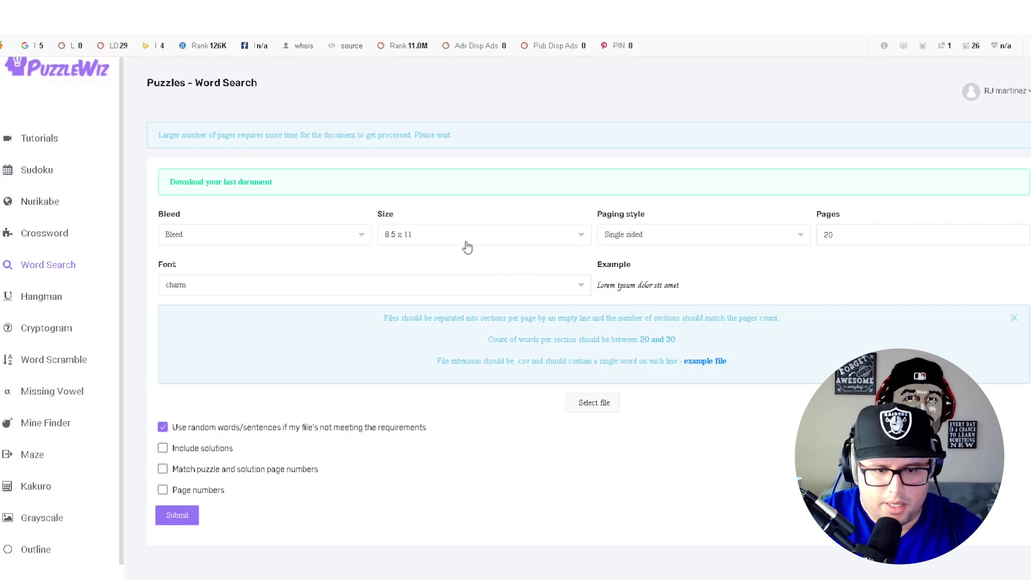
Step: Generate the word search document using crossword_example.csv as the word file, refresh the page, and download the resulting PDF
click(710, 361)
click(594, 402)
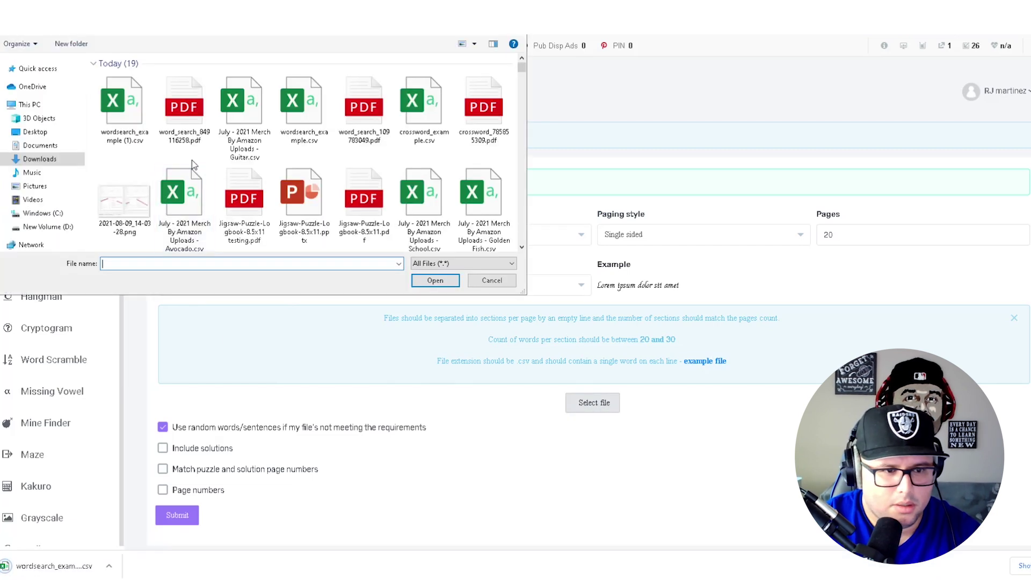
click(425, 110)
click(452, 282)
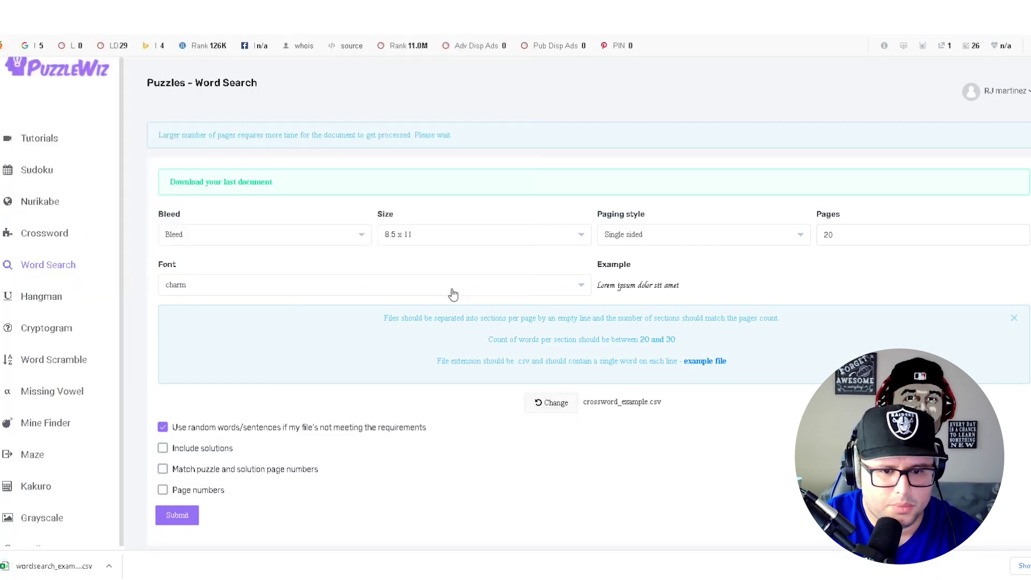
click(179, 516)
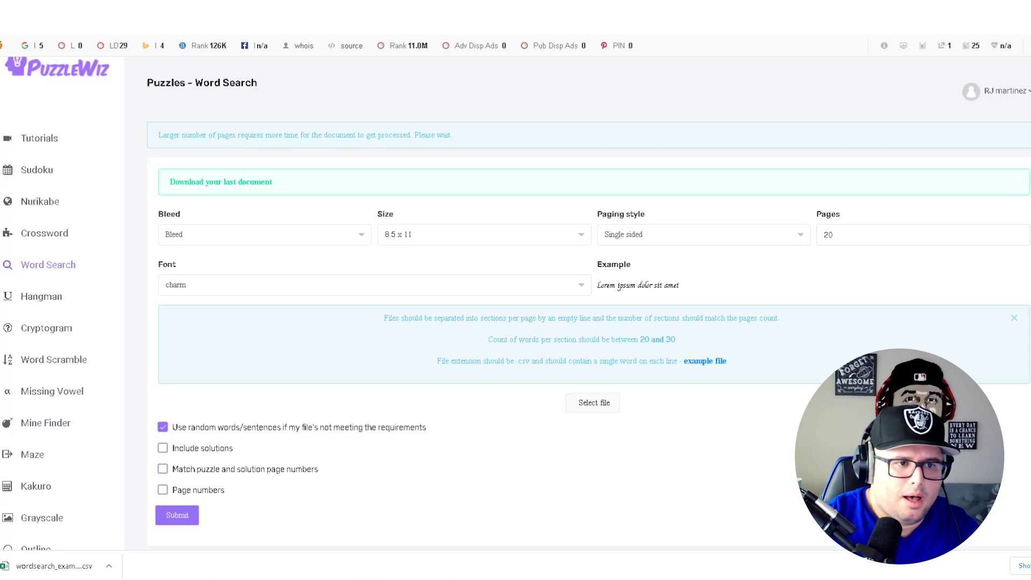
click(68, 24)
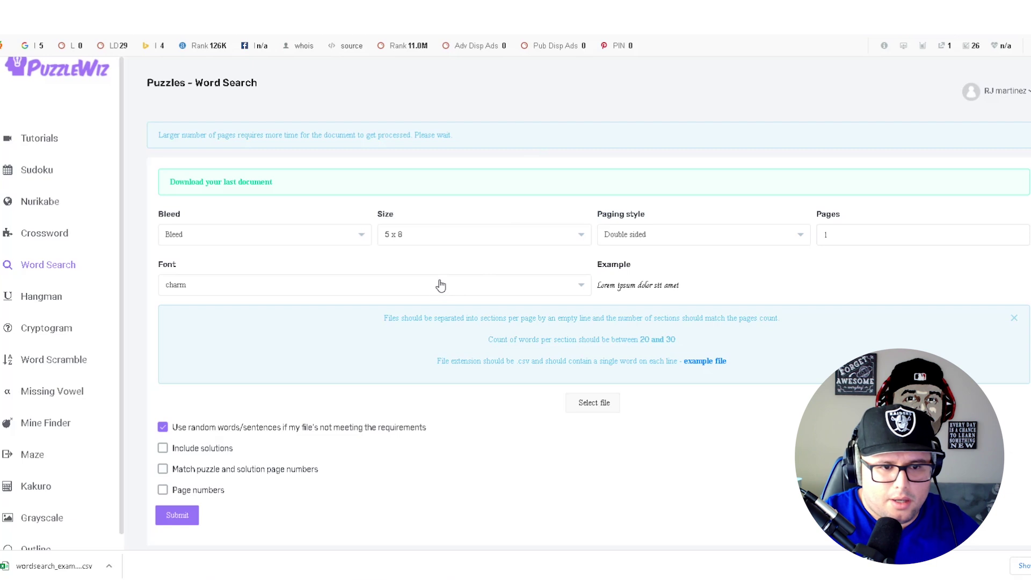
click(227, 184)
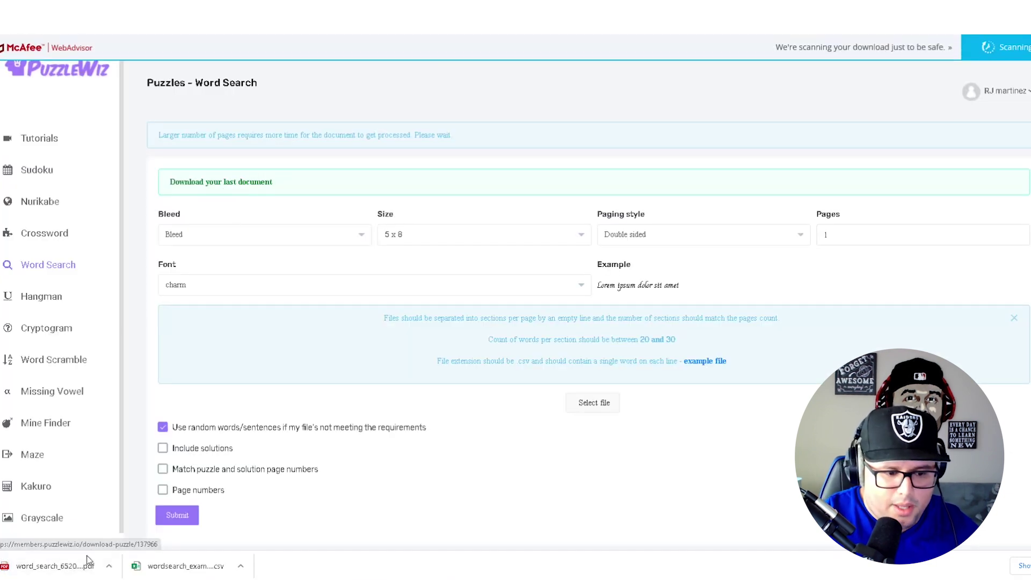
Step: Look through the page thumbnails of the downloaded word search PDF from first to last, and return to the PuzzleWiz form
scroll(106, 289, down, 8)
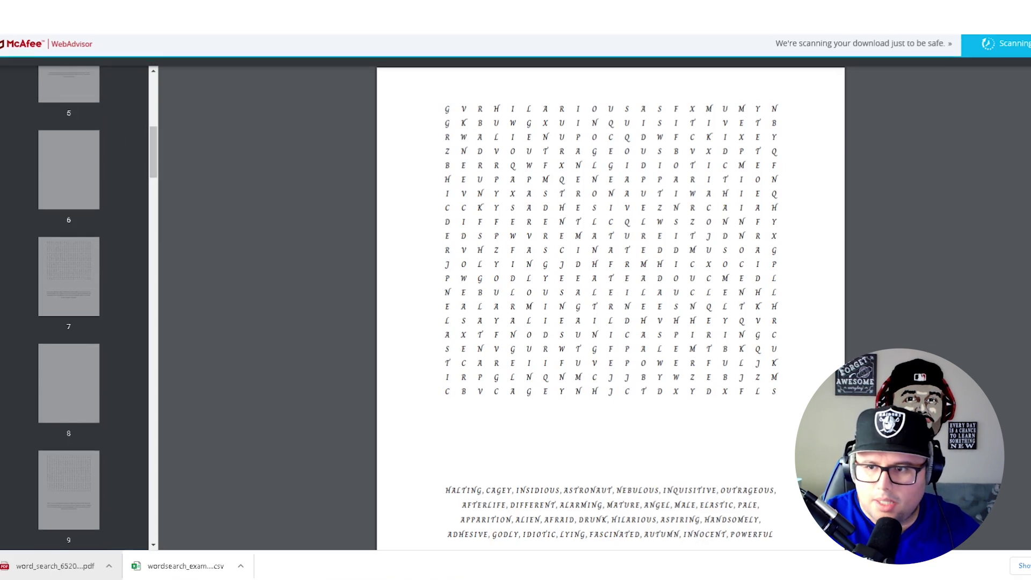
drag(153, 159, 156, 101)
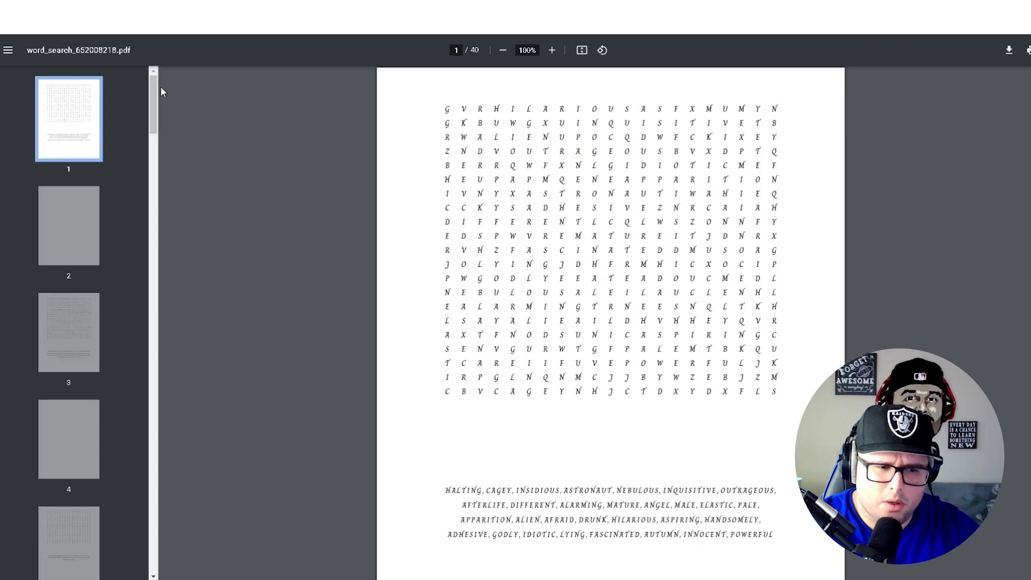
drag(154, 89, 75, 553)
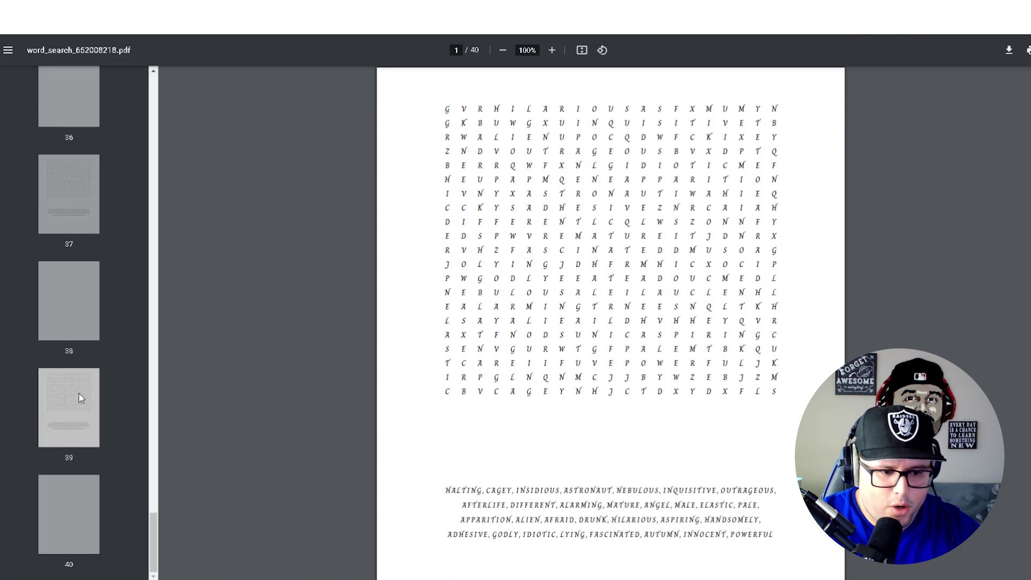
drag(153, 532, 73, 139)
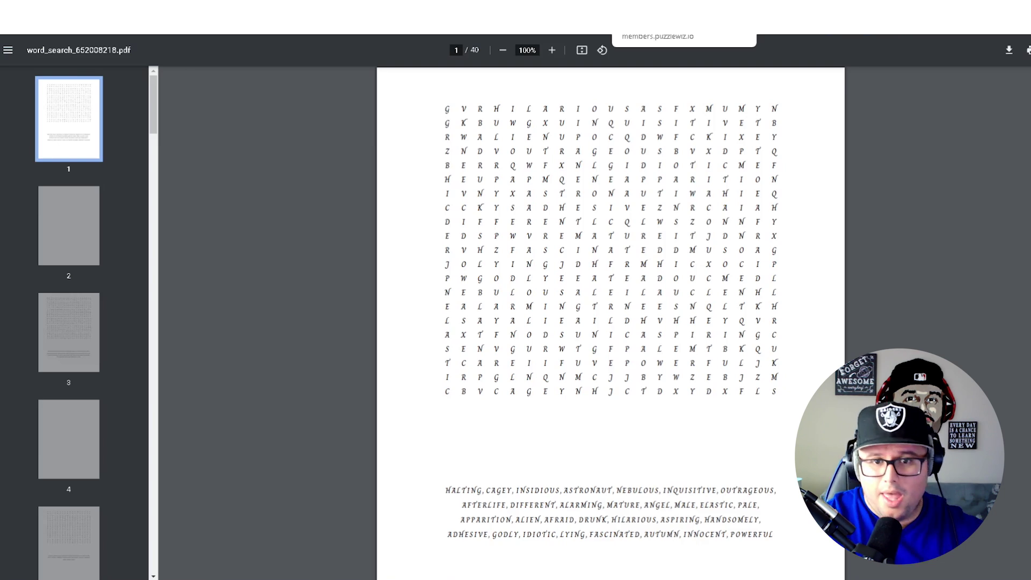
click(613, 22)
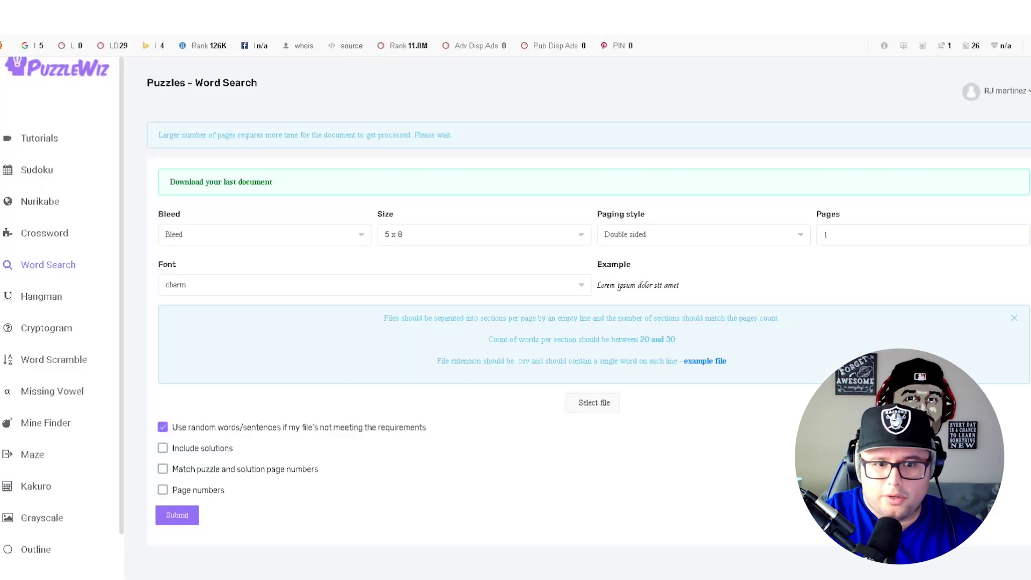
Step: Choose the Hangman generator and set its document to size 8.5 x 11, single-sided paging and 10 pages
click(59, 301)
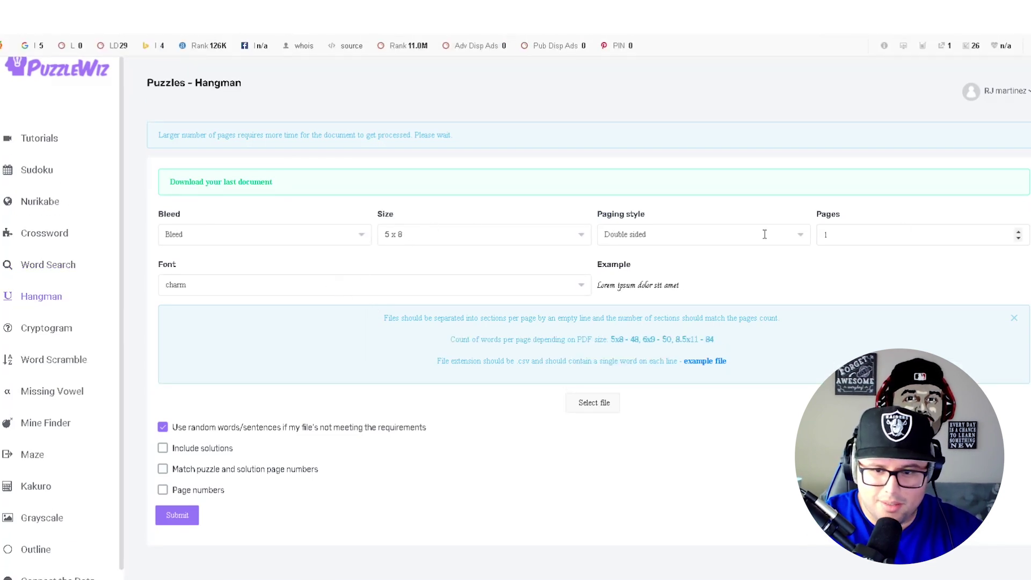
click(471, 238)
click(387, 321)
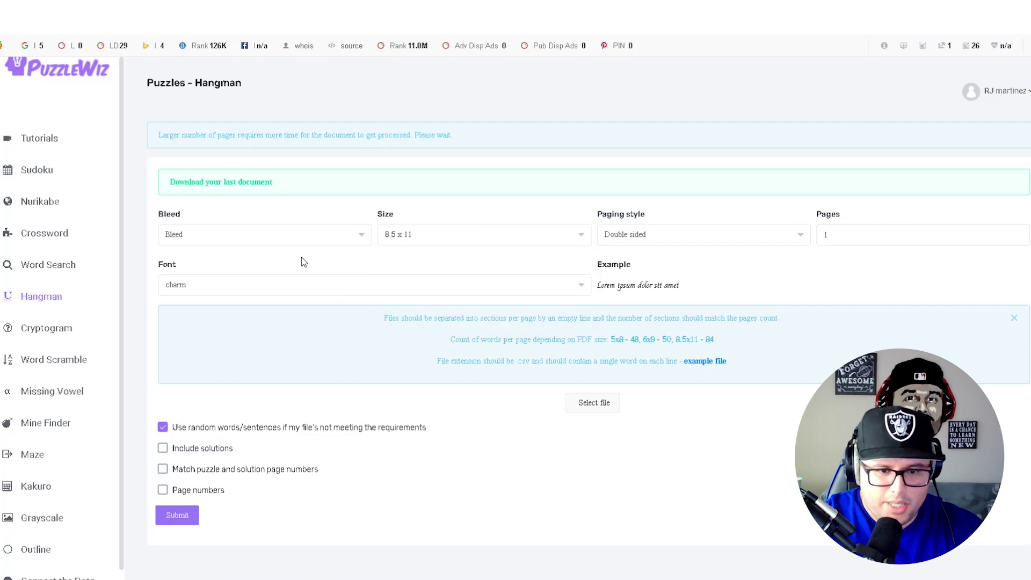
click(319, 232)
click(492, 285)
click(647, 234)
click(621, 301)
click(848, 232)
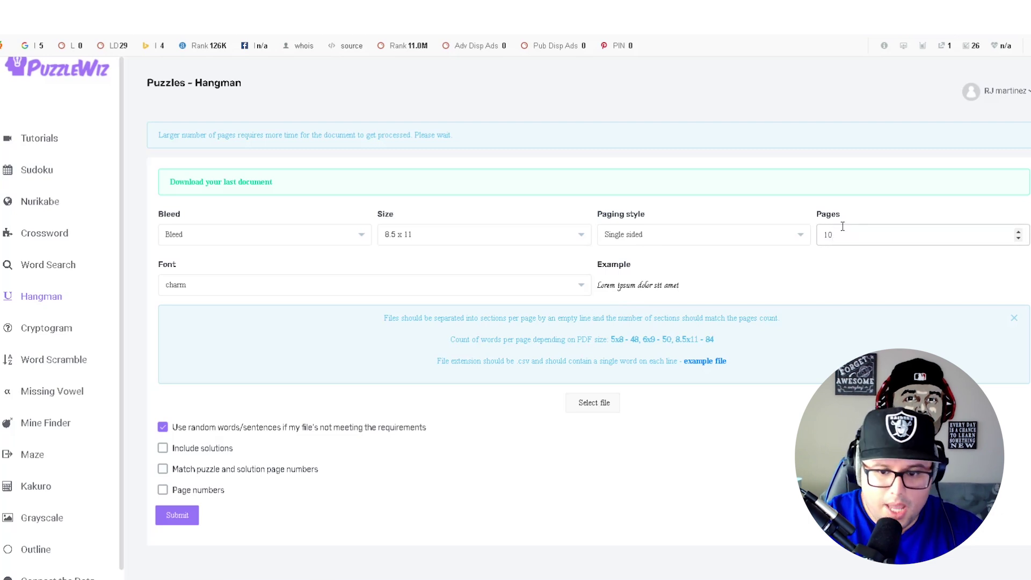
click(821, 272)
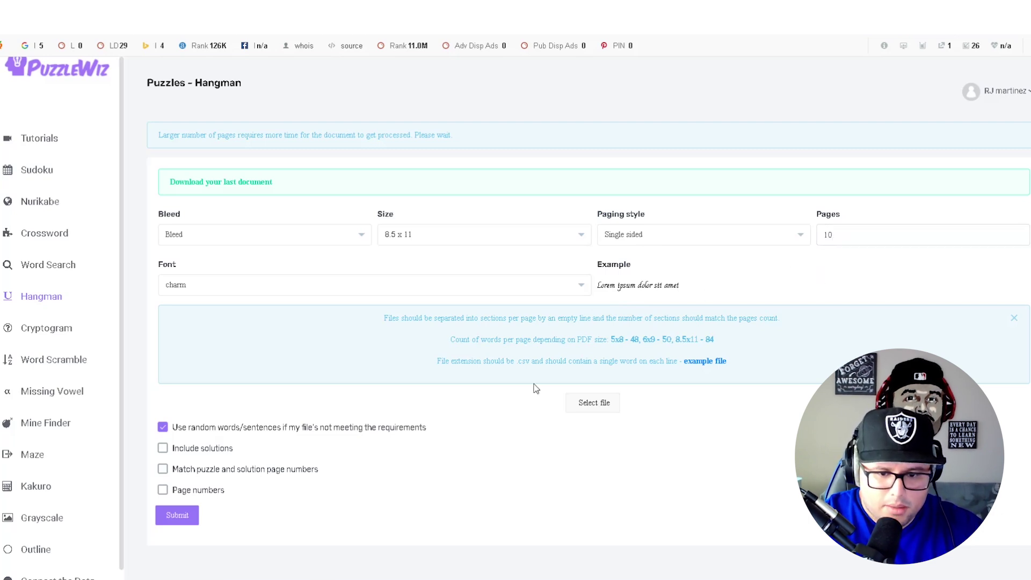
Step: Download and open the Hangman example file, examine how hangman_example.csv groups its words, and close it
click(703, 365)
click(34, 566)
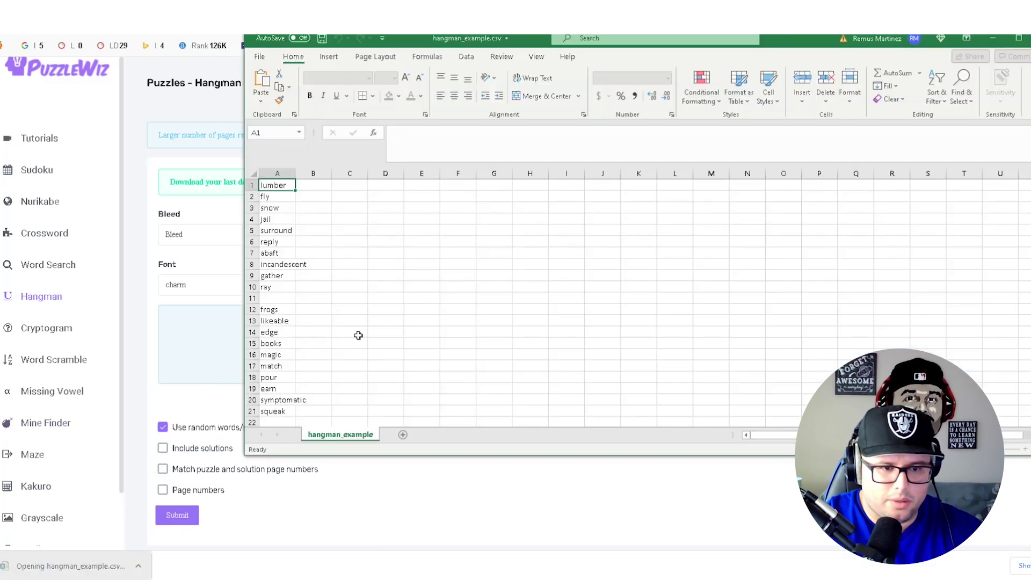
scroll(356, 297, down, 7)
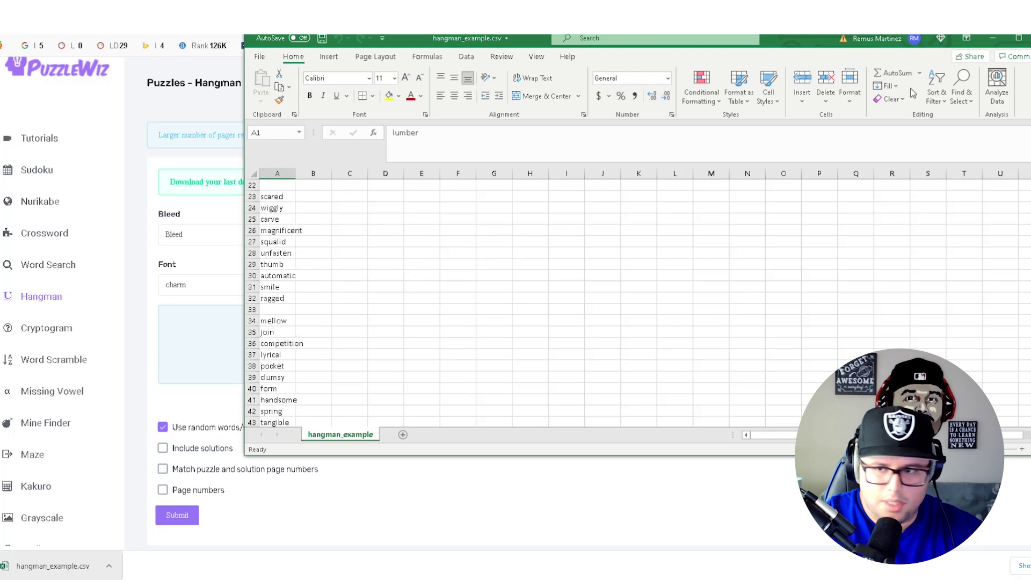
click(1026, 38)
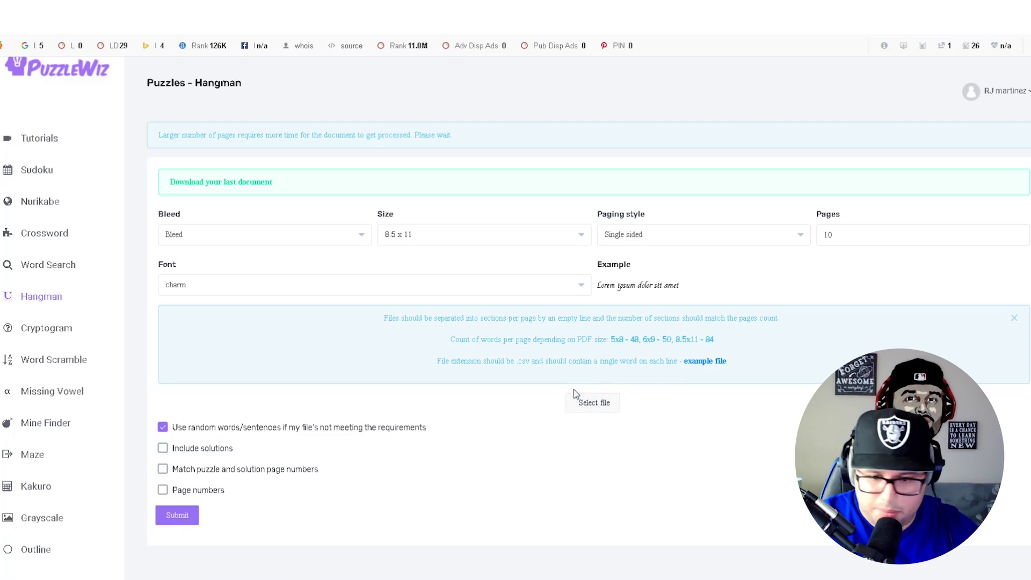
Step: Generate the hangman document using crossword_example.csv as the word file, and download and open the resulting PDF
click(607, 408)
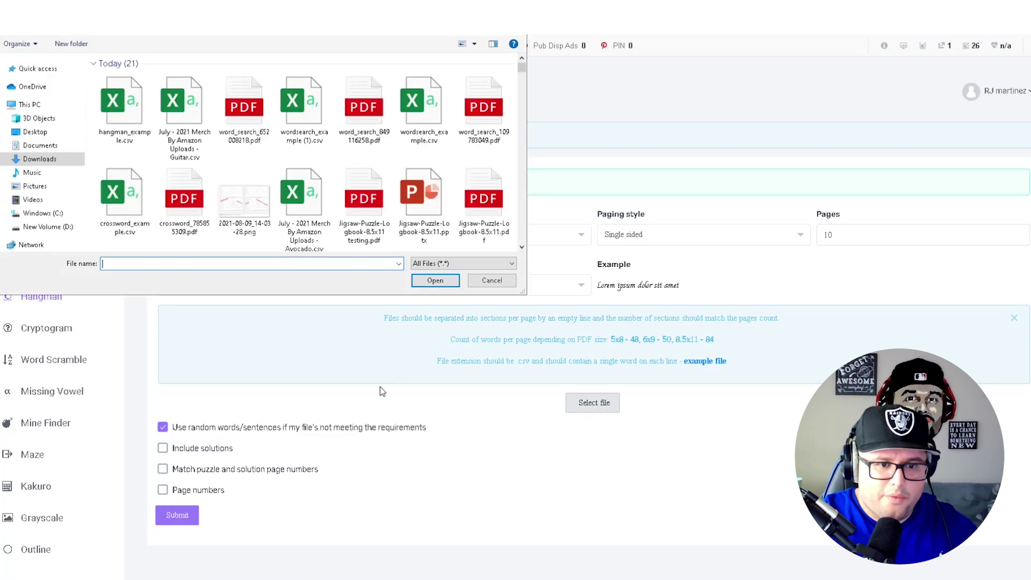
click(143, 204)
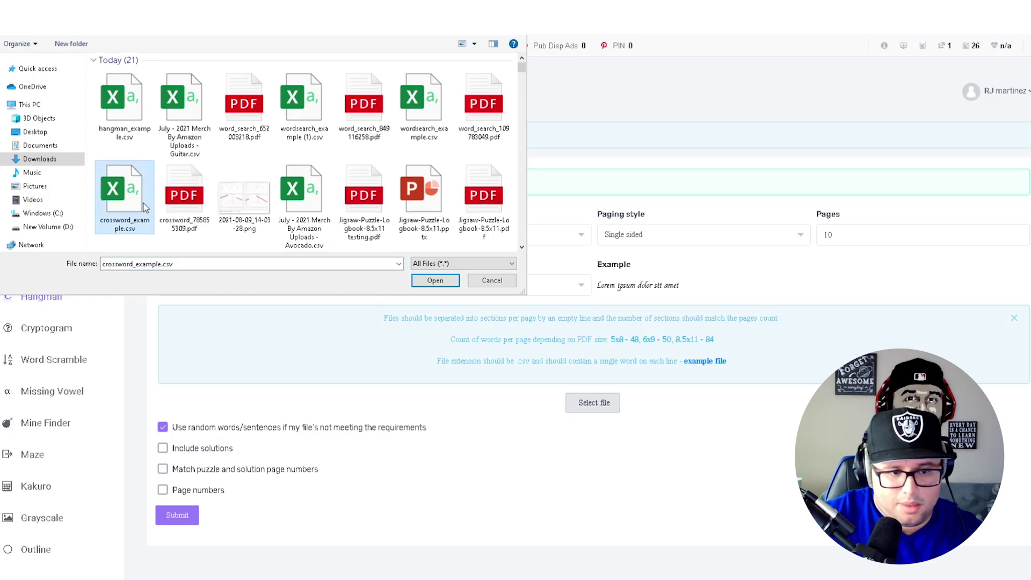
click(442, 284)
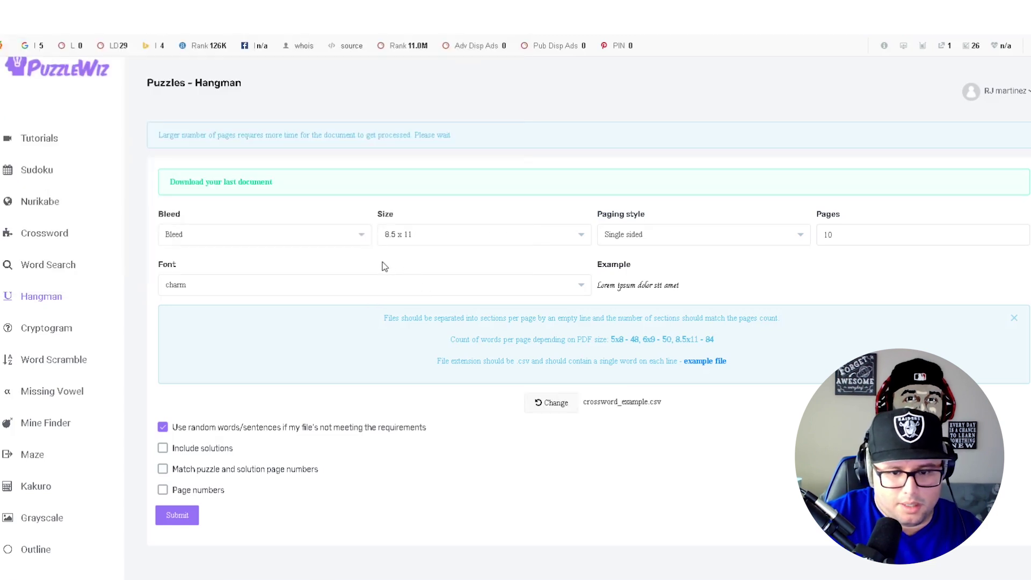
click(178, 518)
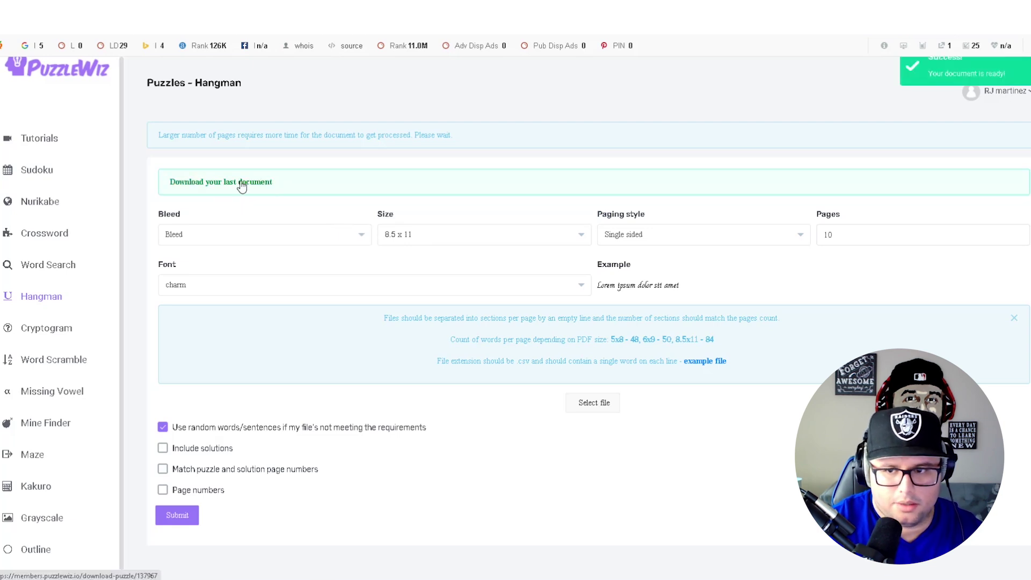
click(242, 185)
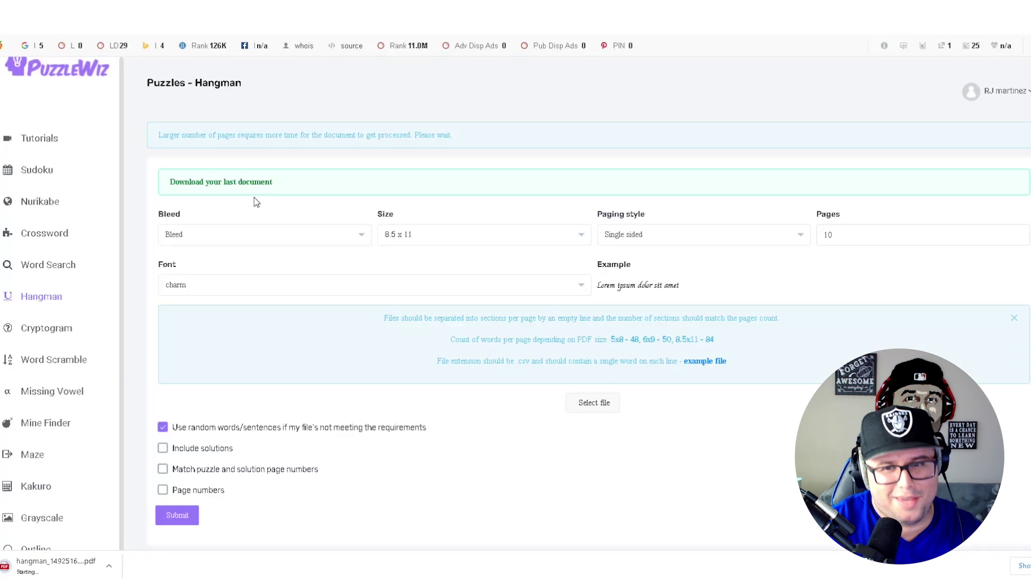
click(38, 565)
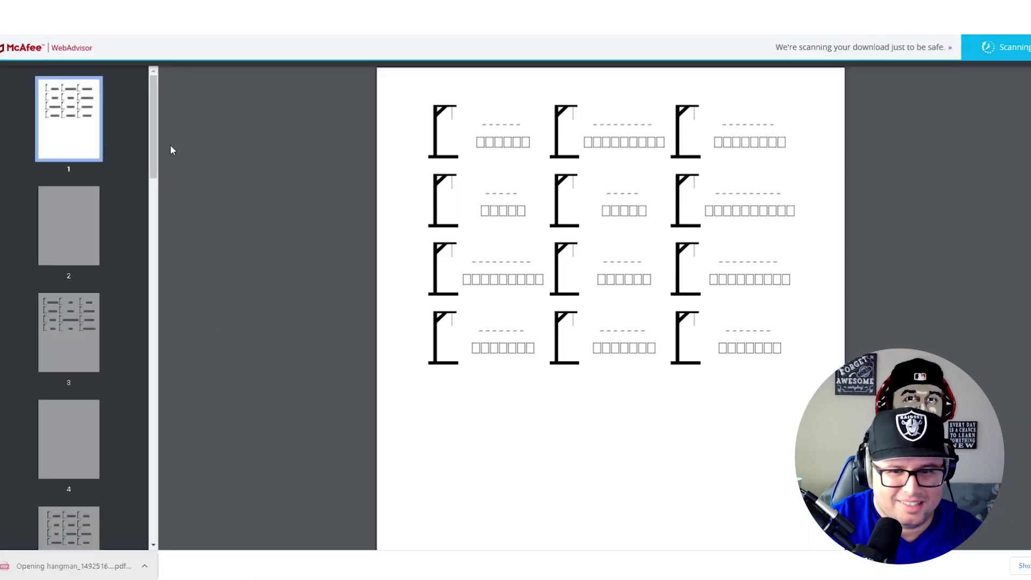
Step: Examine the layout of the hangman puzzles and the blank pages between them throughout the generated PDF
scroll(571, 353, down, 10)
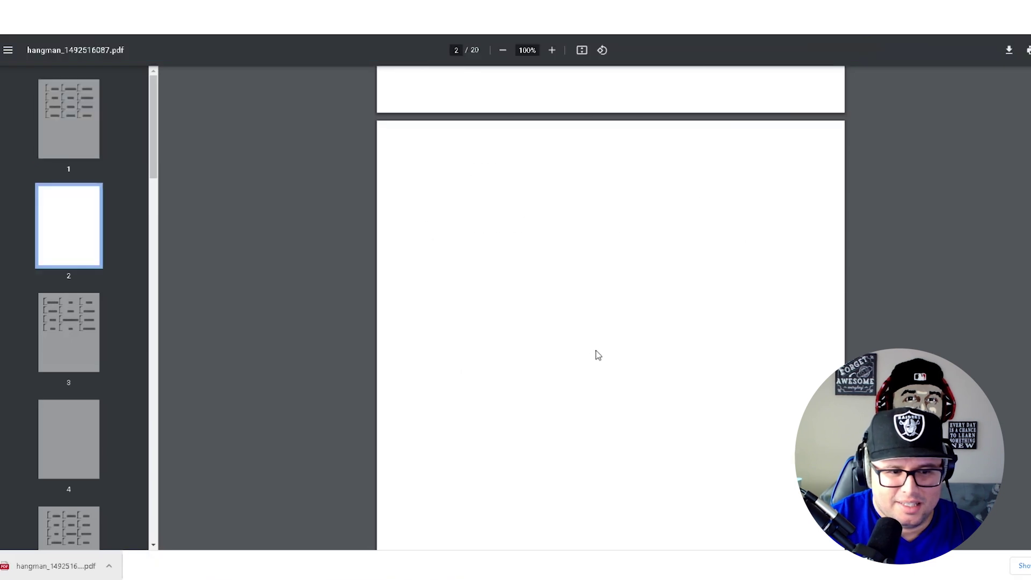
scroll(596, 356, down, 5)
scroll(106, 326, down, 3)
scroll(566, 391, down, 9)
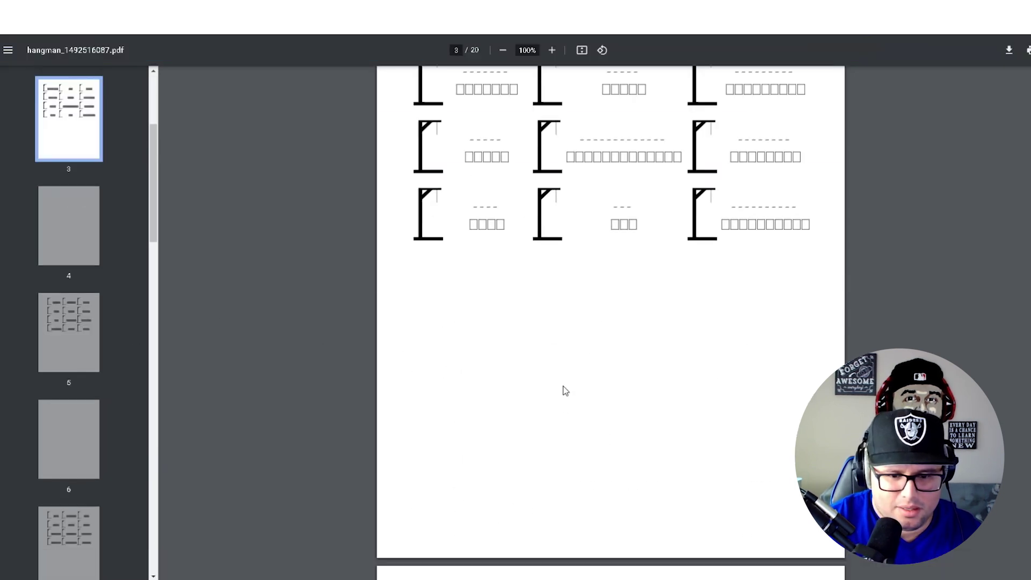
scroll(566, 390, down, 4)
click(92, 314)
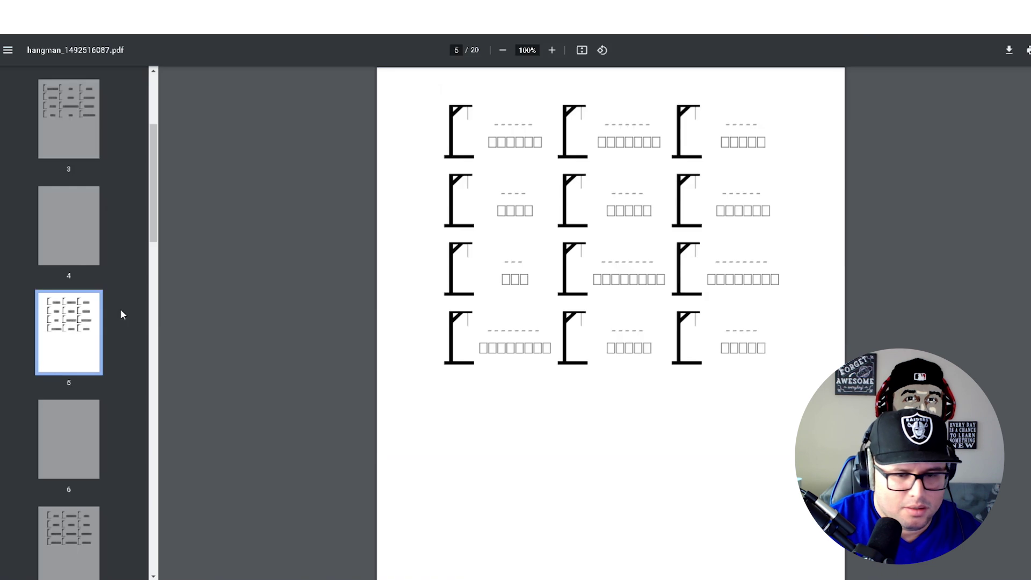
scroll(127, 264, up, 4)
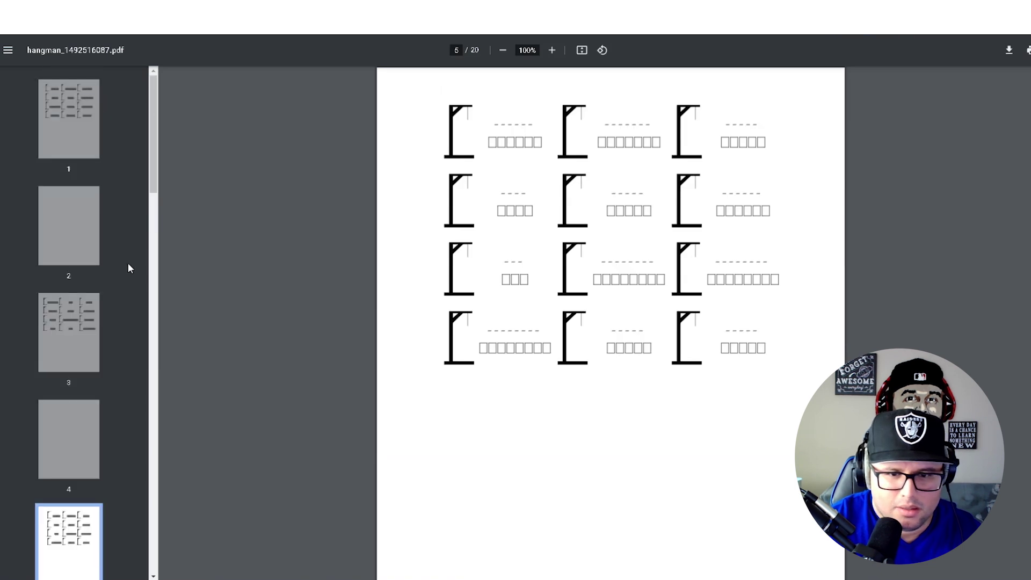
scroll(129, 253, down, 4)
scroll(916, 258, down, 3)
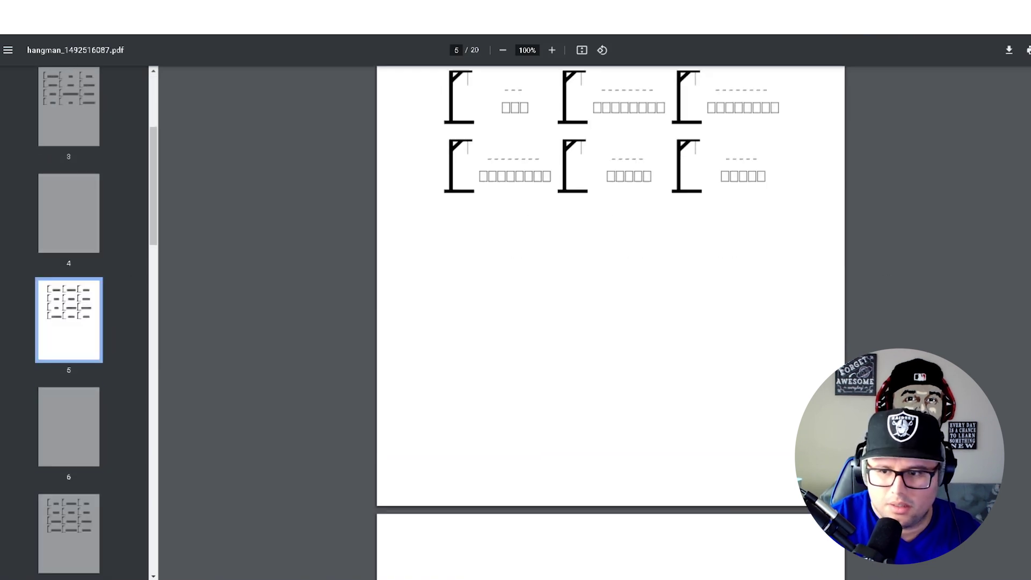
scroll(610, 323, down, 20)
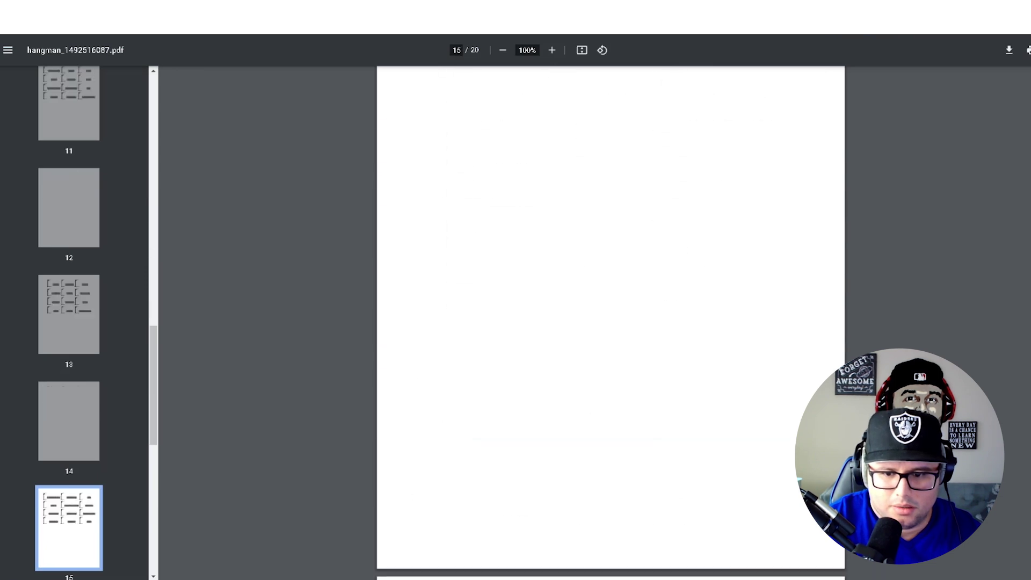
scroll(611, 323, down, 20)
scroll(611, 322, up, 7)
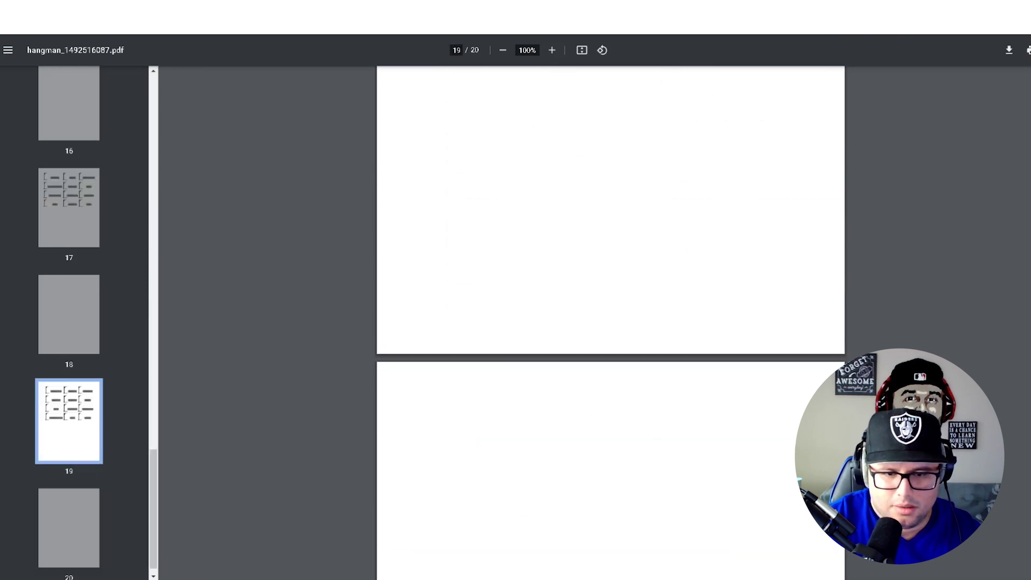
scroll(611, 322, down, 4)
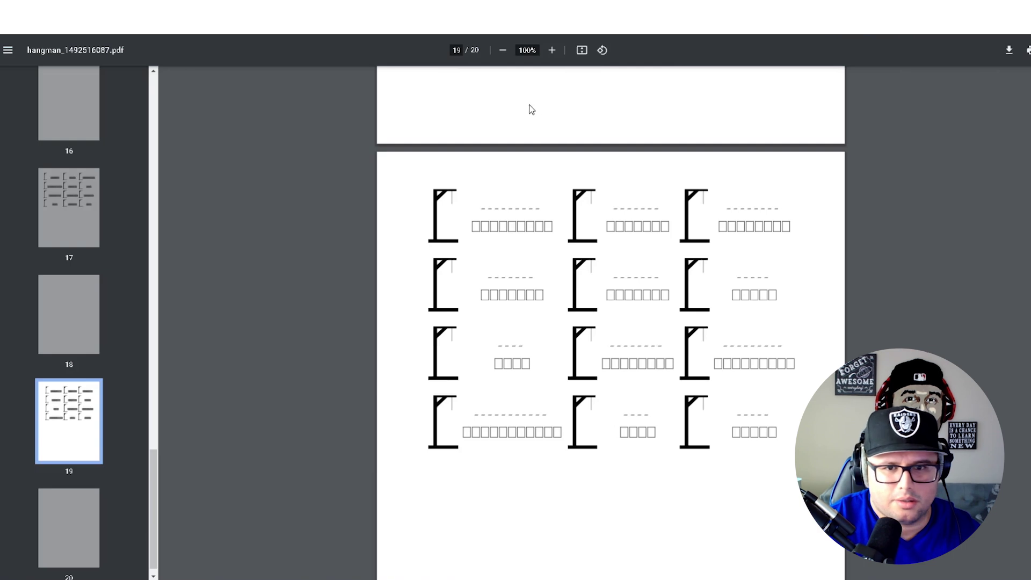
Step: Return to the Hangman form, include solutions in the document, and attach crossword_example.csv as the word file
click(473, 8)
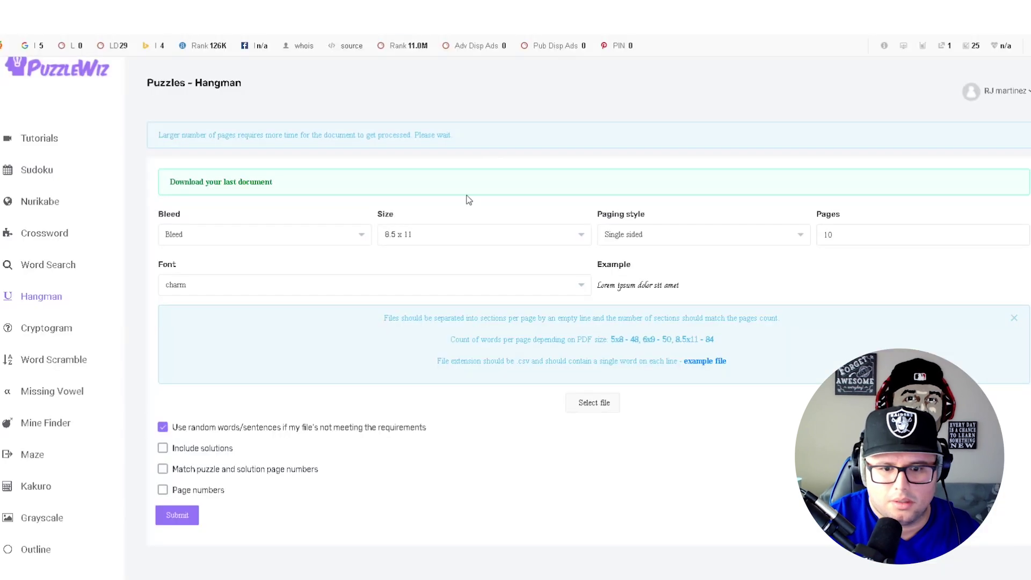
click(203, 449)
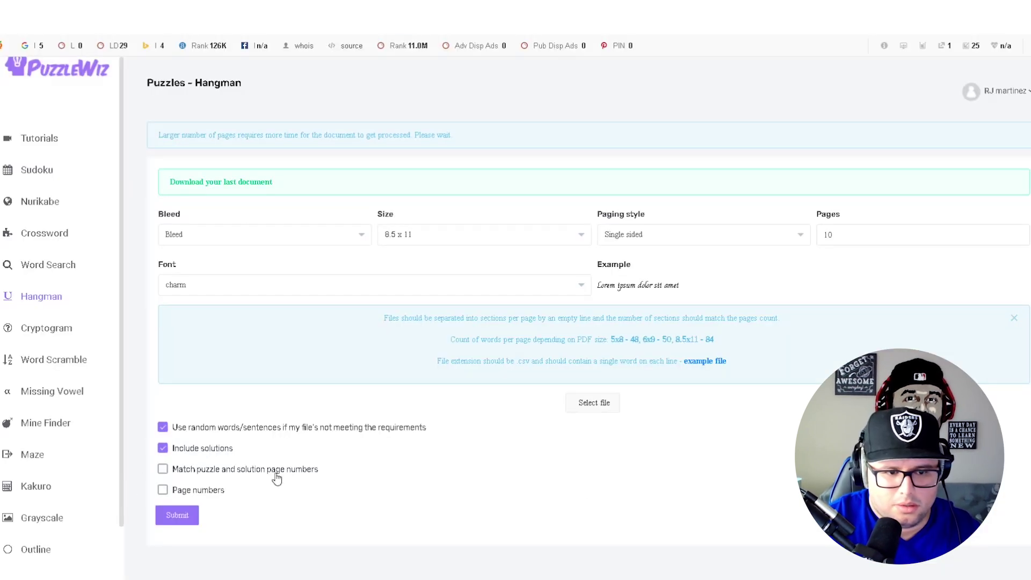
click(707, 362)
click(608, 403)
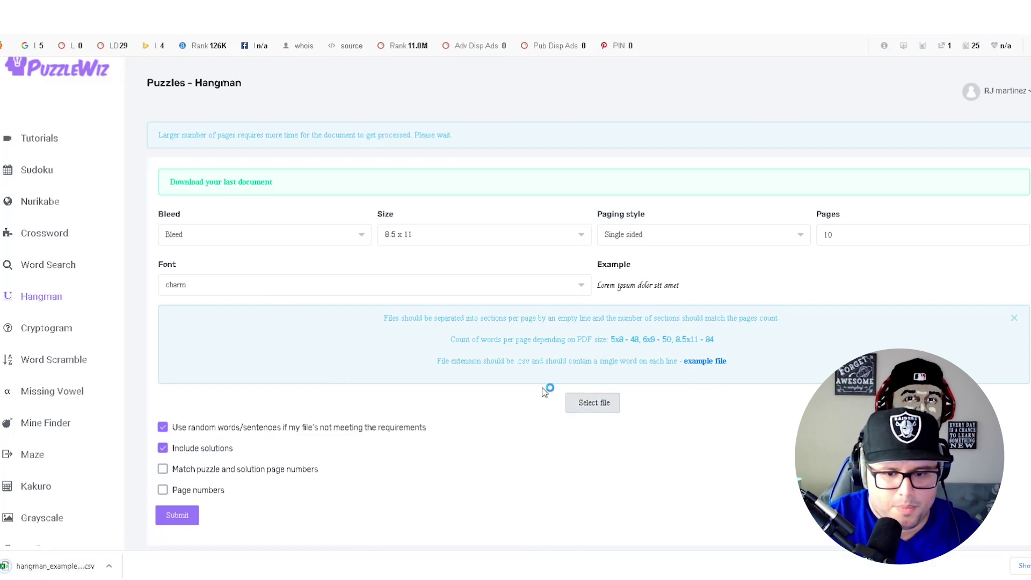
double_click(252, 204)
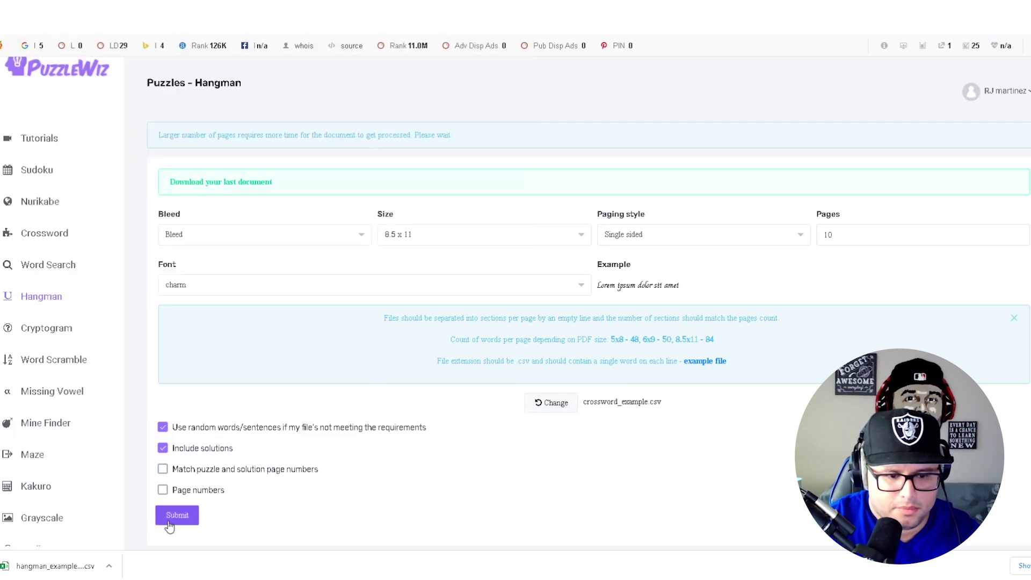
Step: Generate the hangman document with solutions from crossword_example.csv, and download and open the resulting PDF
click(258, 471)
click(173, 516)
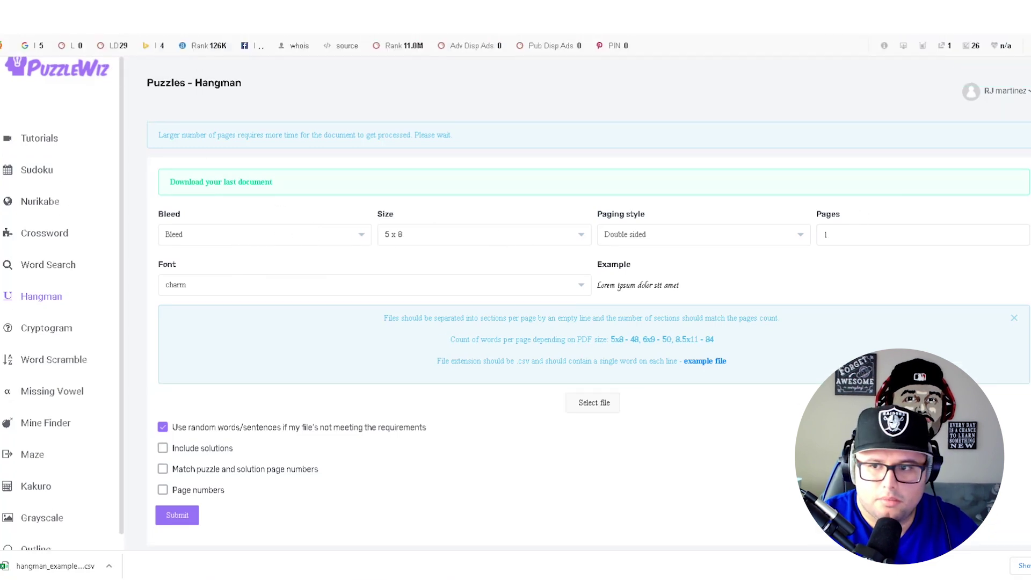
click(1030, 46)
click(896, 98)
click(238, 161)
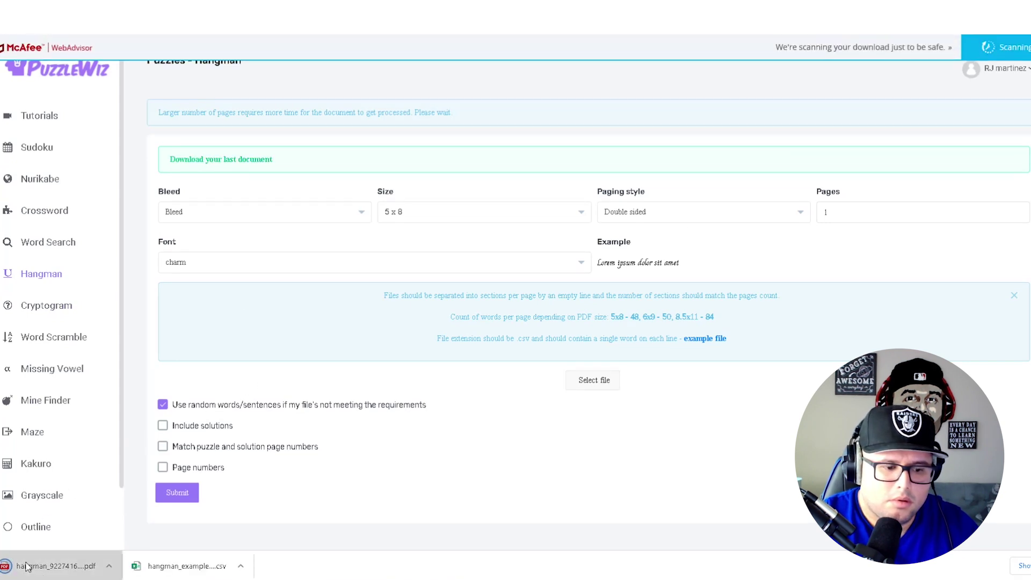
click(41, 564)
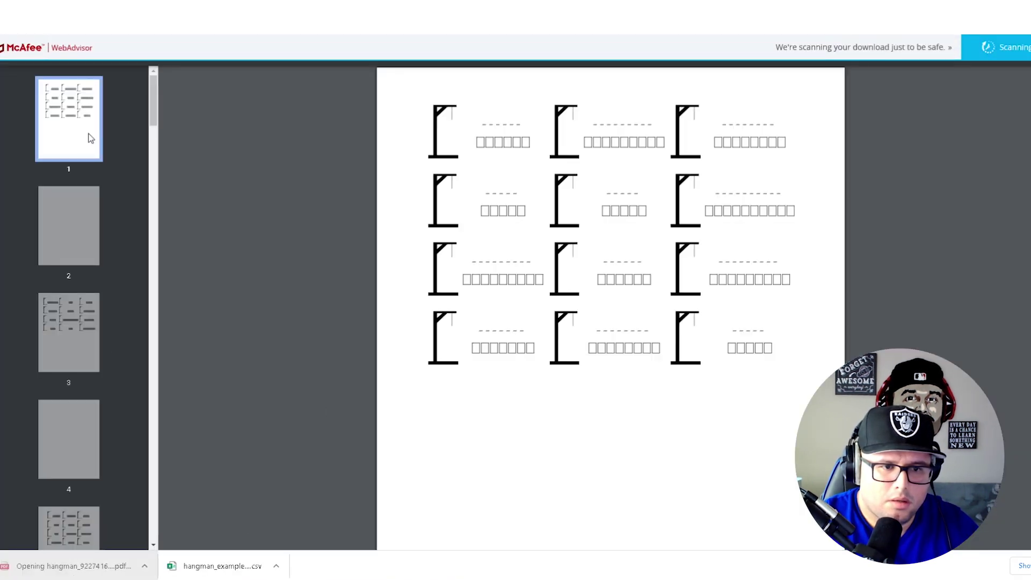
Step: Examine the hangman puzzle pages and locate the Solutions title page in the PDF
click(59, 343)
scroll(67, 339, down, 15)
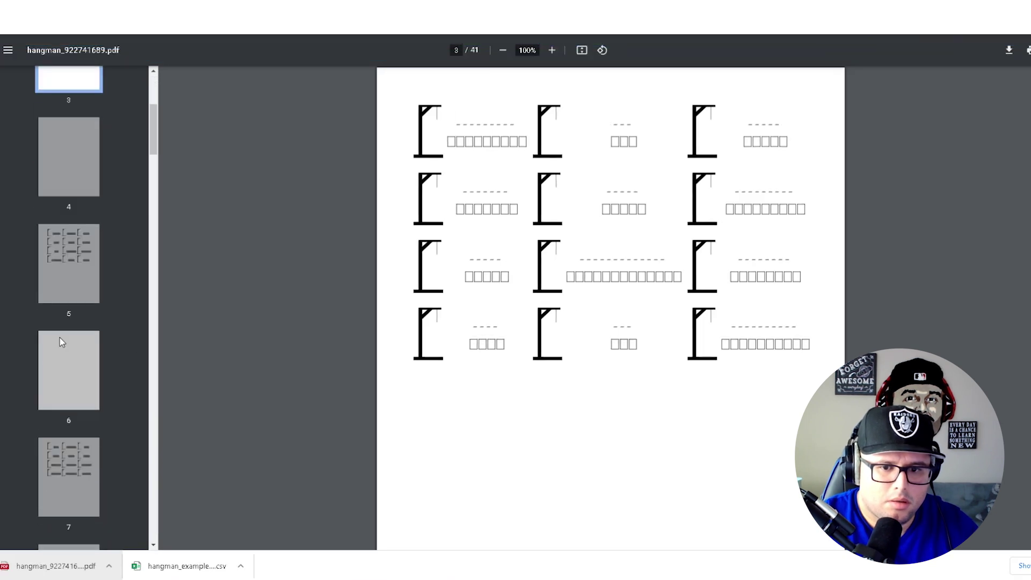
scroll(68, 339, down, 20)
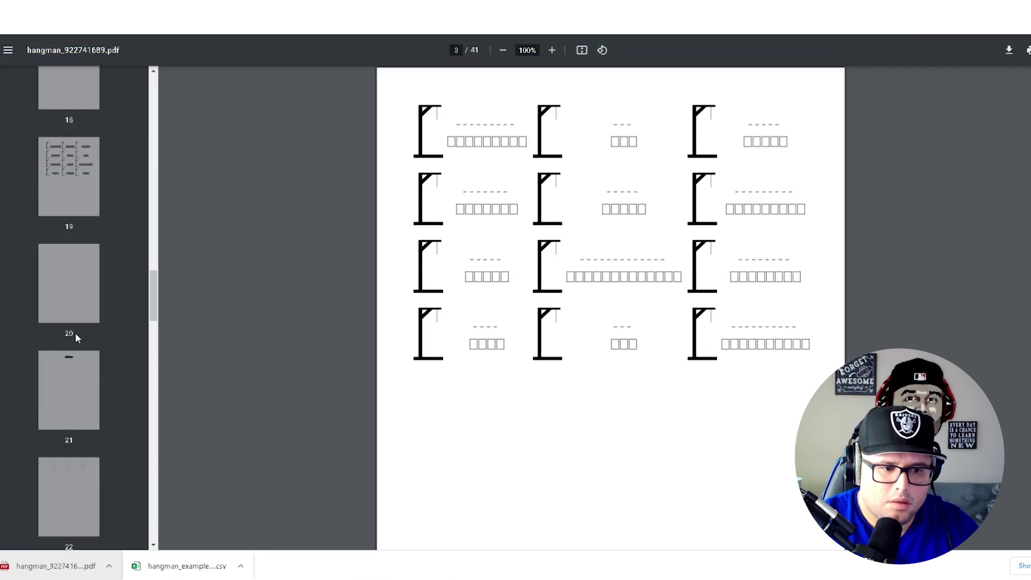
scroll(77, 342, up, 3)
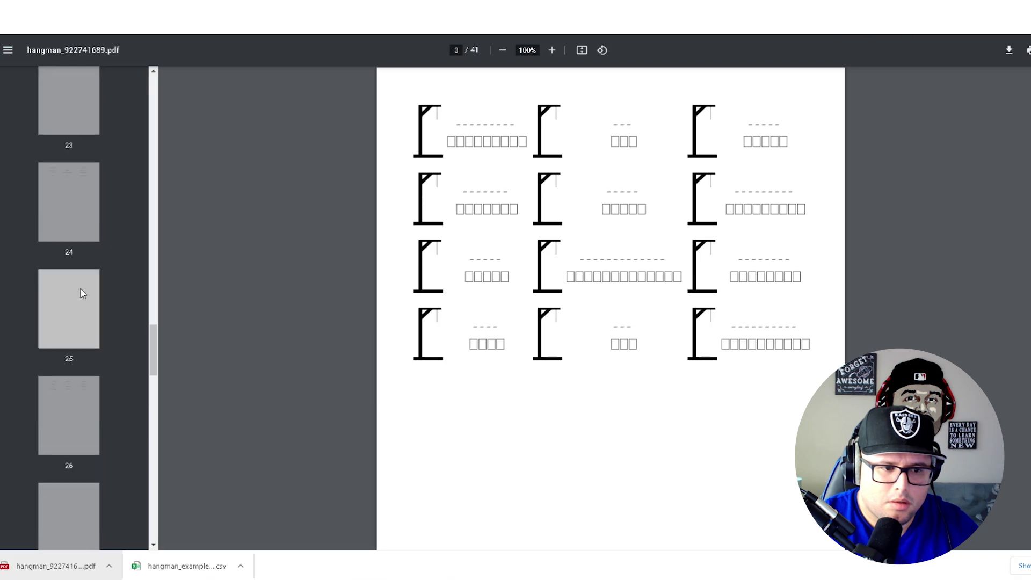
drag(154, 322, 156, 294)
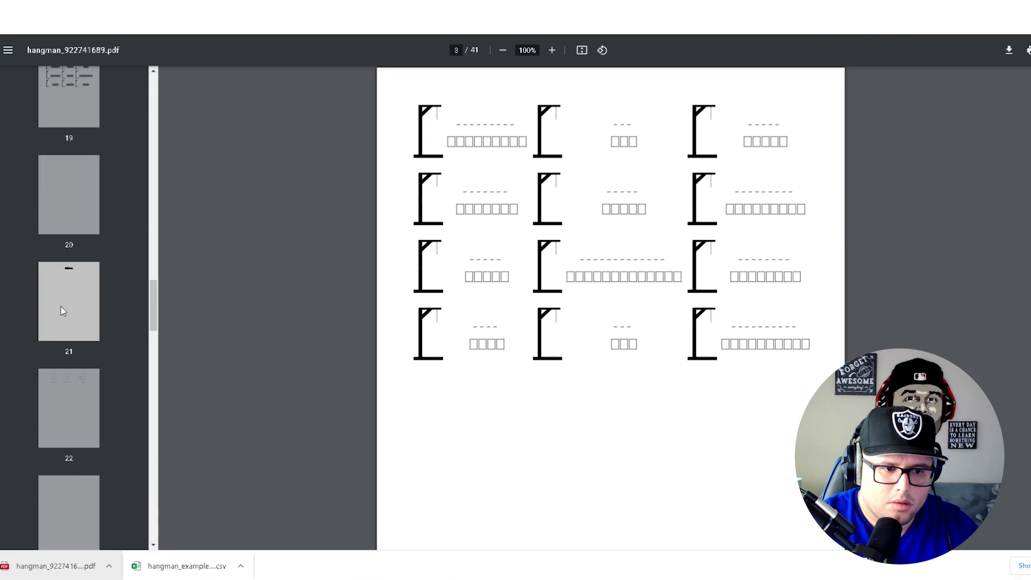
click(67, 322)
mouse_move(153, 321)
mouse_down()
mouse_move(171, 118)
mouse_move(186, 246)
mouse_move(165, 330)
mouse_up()
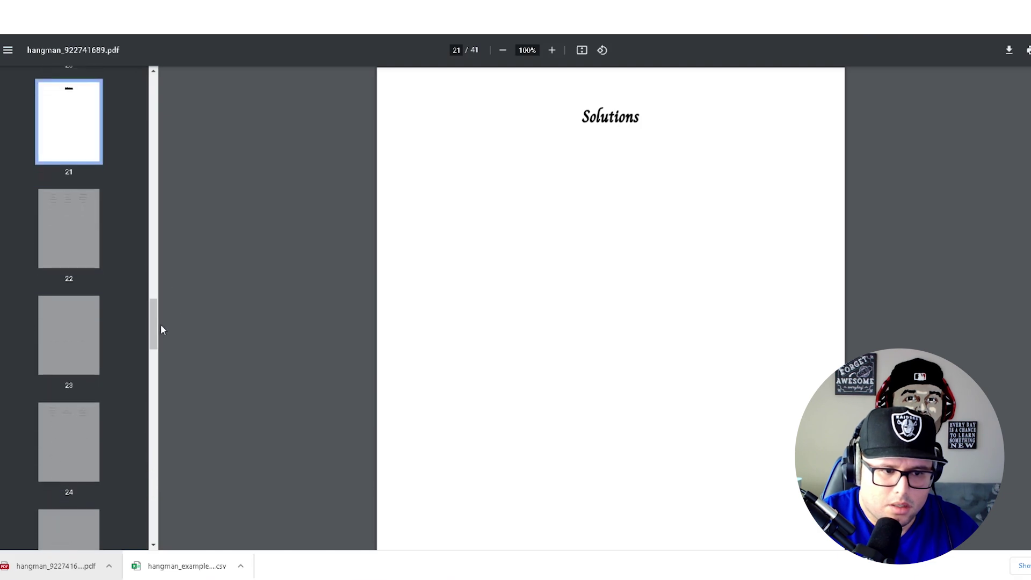
Step: Compare the word solutions on the pages after the Solutions title with the hangman puzzles on the first page
click(93, 245)
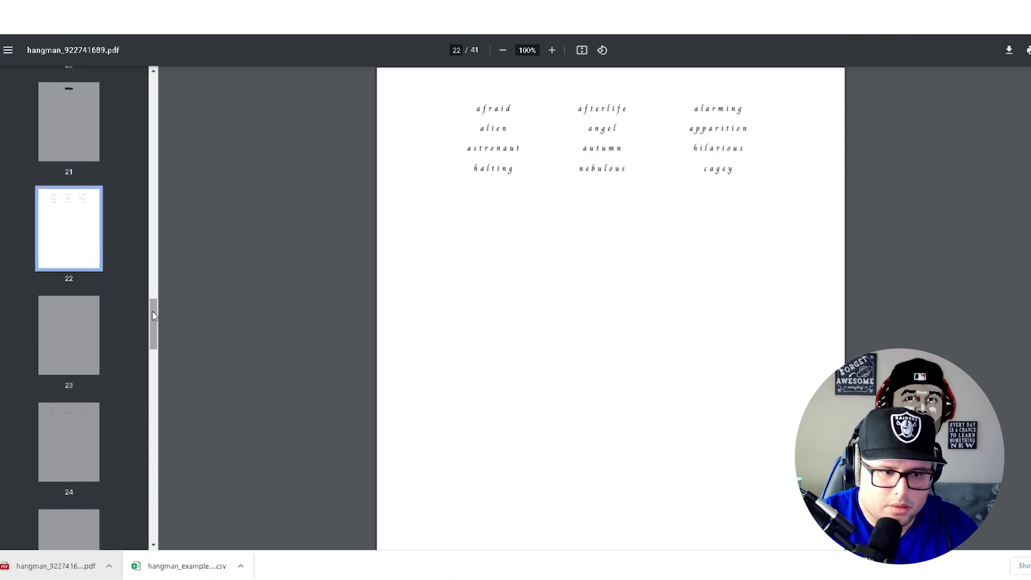
drag(153, 311, 153, 307)
click(97, 349)
click(94, 279)
drag(153, 339, 104, 133)
click(97, 132)
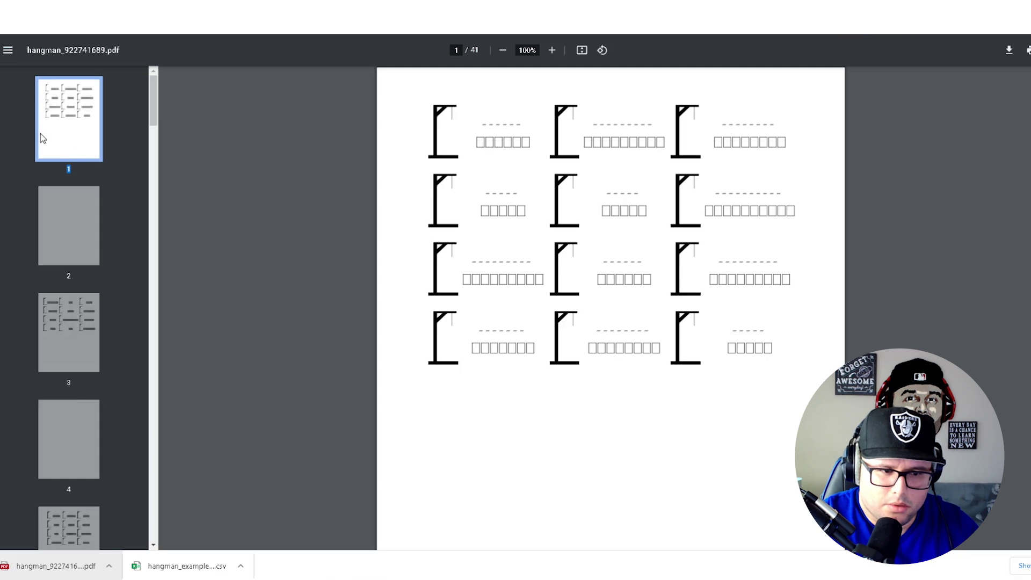
drag(154, 97, 154, 307)
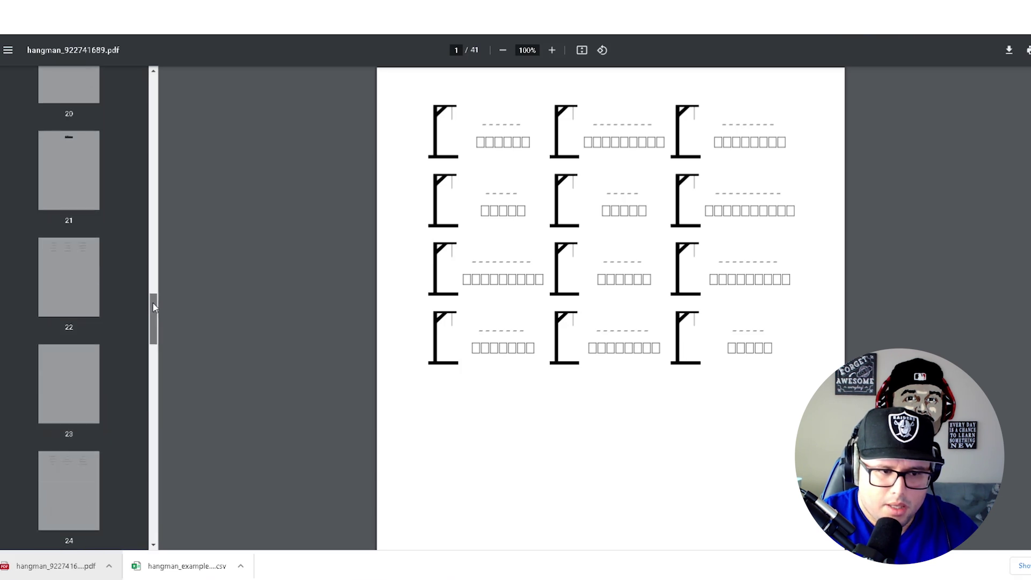
click(58, 272)
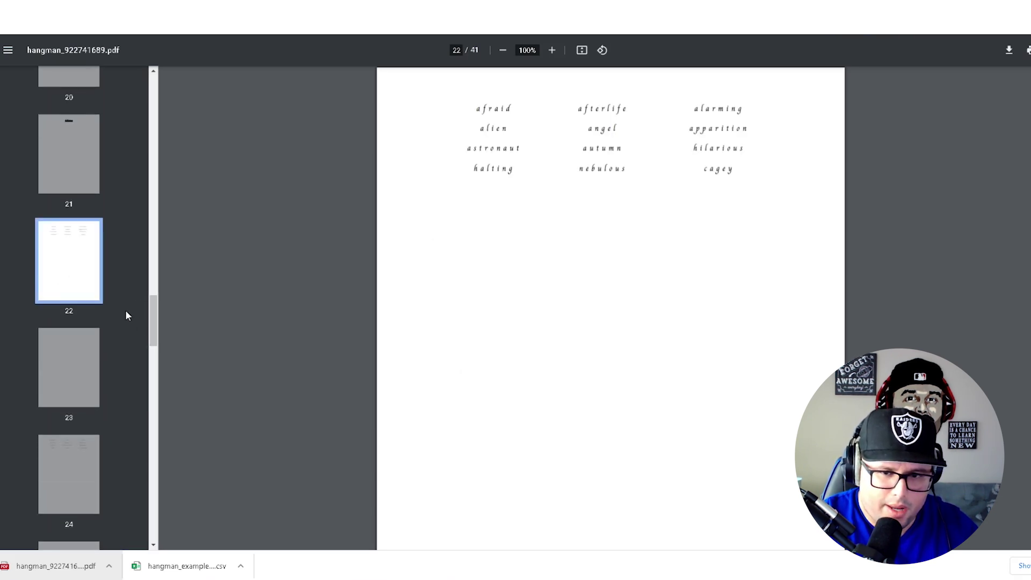
drag(156, 332, 201, 108)
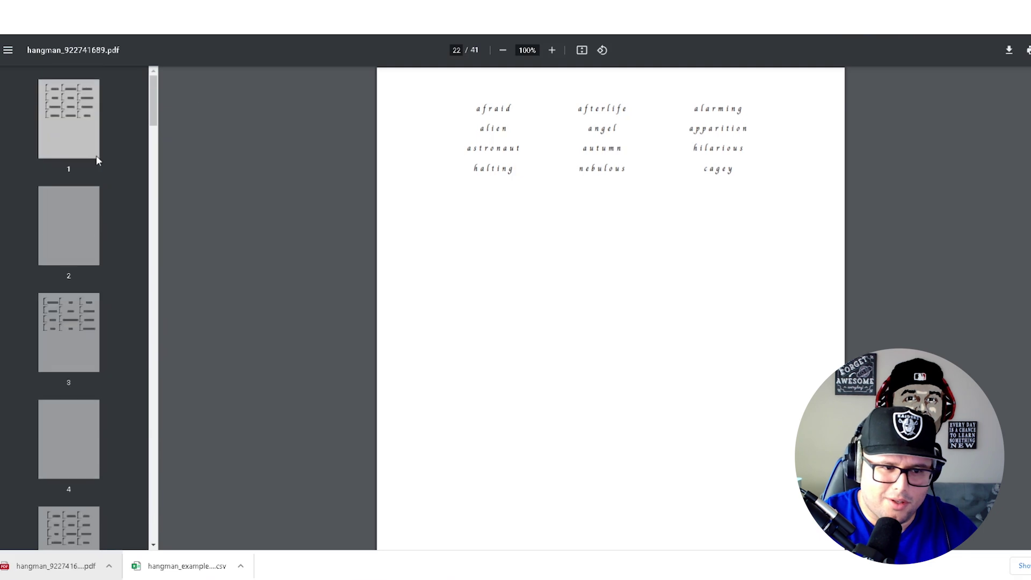
click(71, 141)
drag(156, 86, 162, 359)
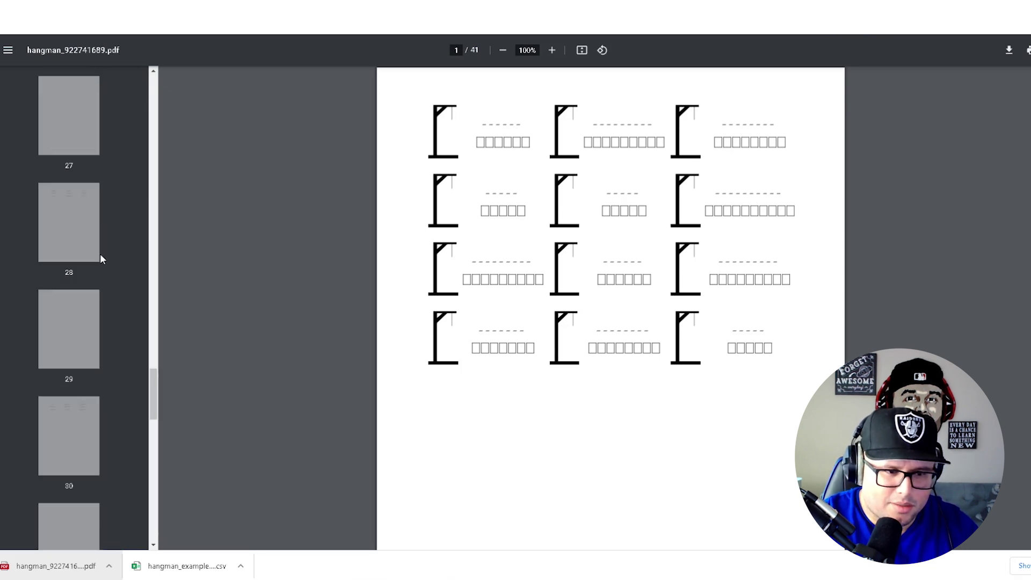
click(96, 257)
scroll(140, 268, up, 10)
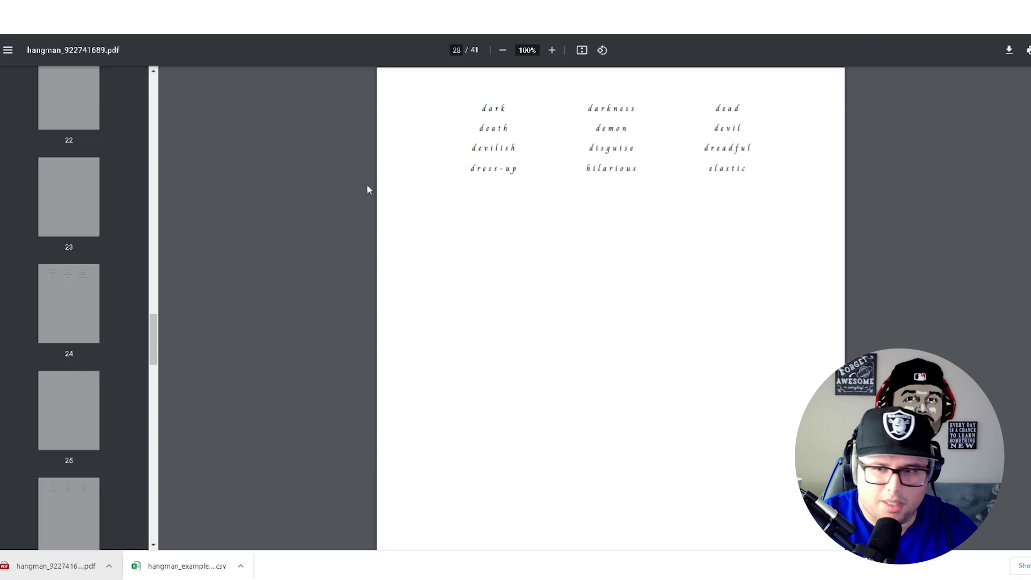
Step: Return to the Hangman form and set 10 pages, size 8.5 x 11, single-sided paging, and included solutions
click(599, 11)
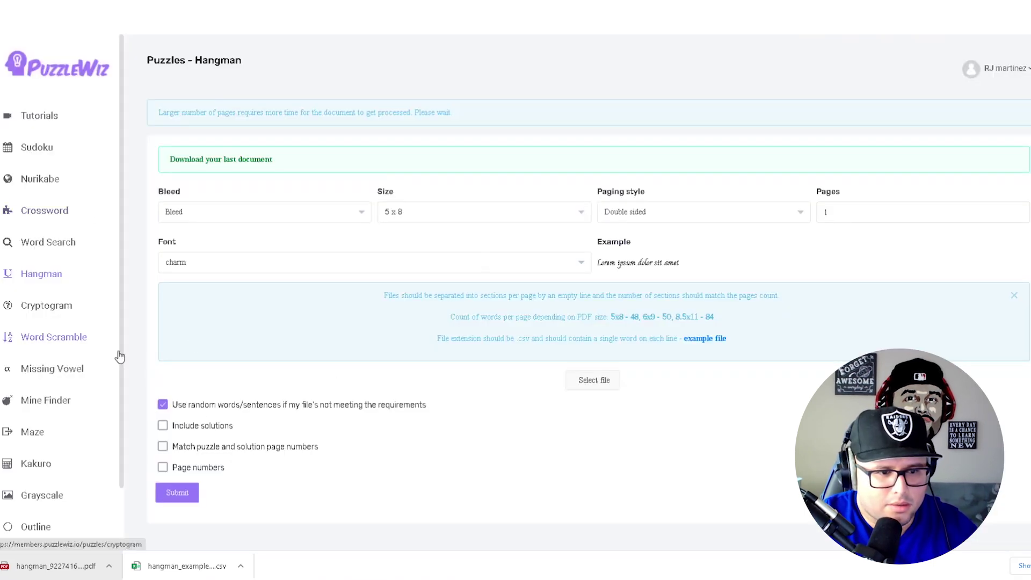
click(209, 425)
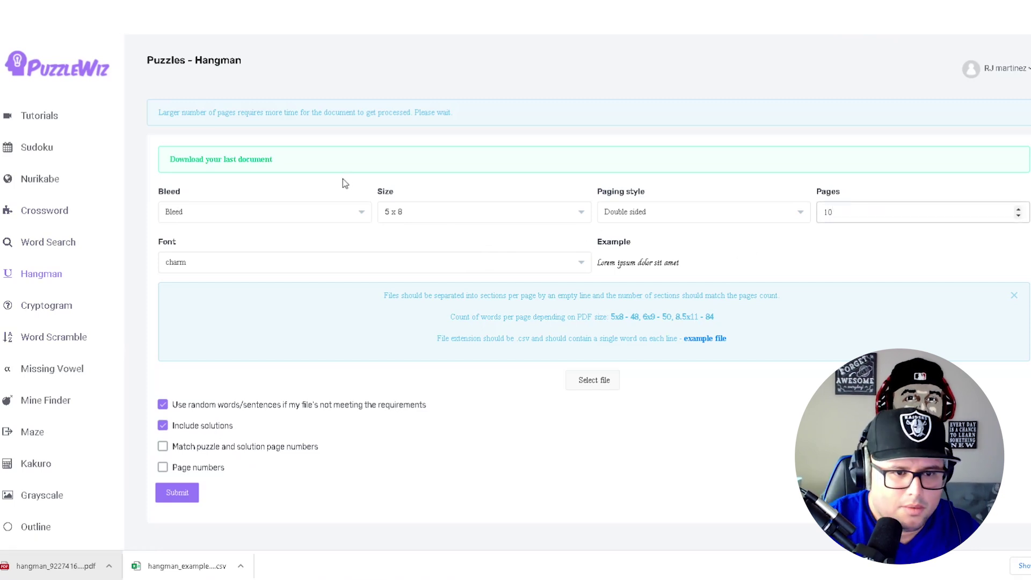
click(421, 215)
click(398, 297)
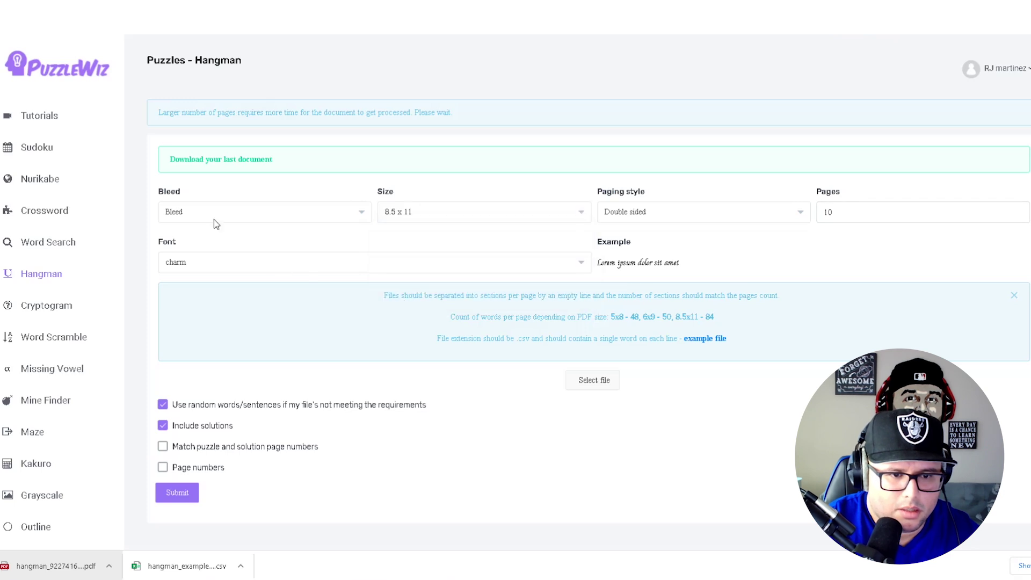
click(180, 213)
click(607, 214)
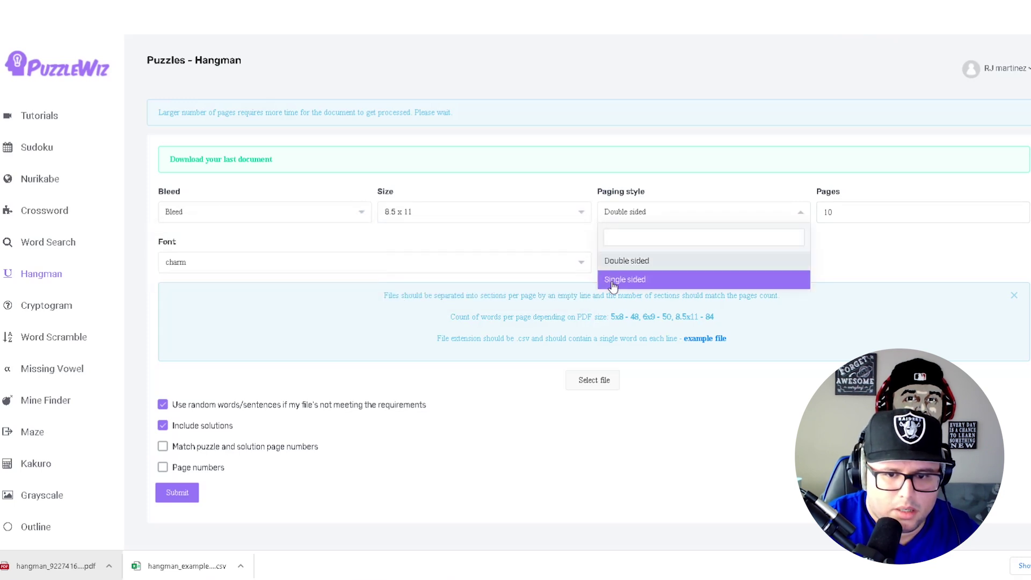
click(618, 279)
Step: Attach crossword_example.csv as the word file, generate the hangman document, and reload the page
click(602, 380)
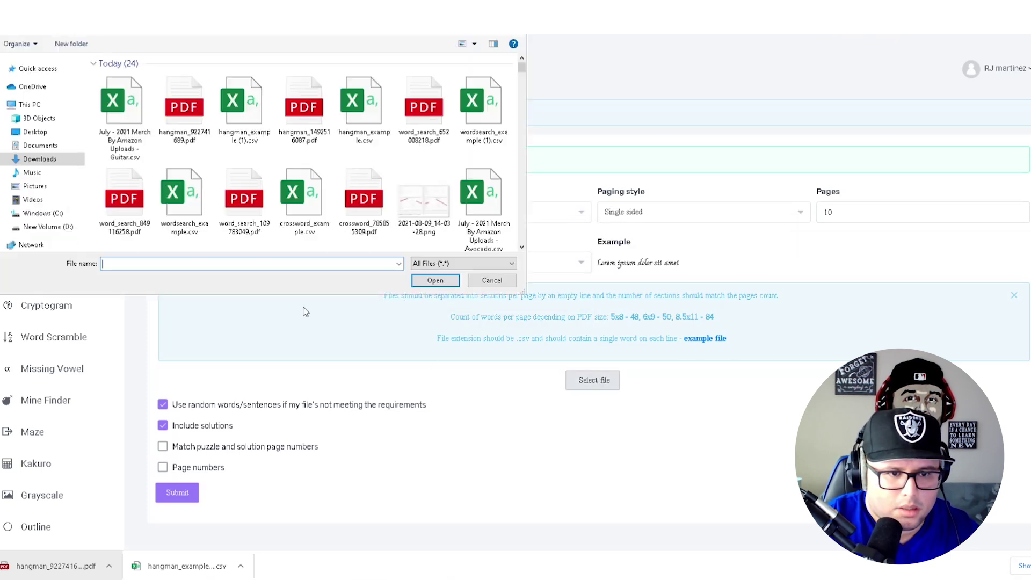
click(301, 202)
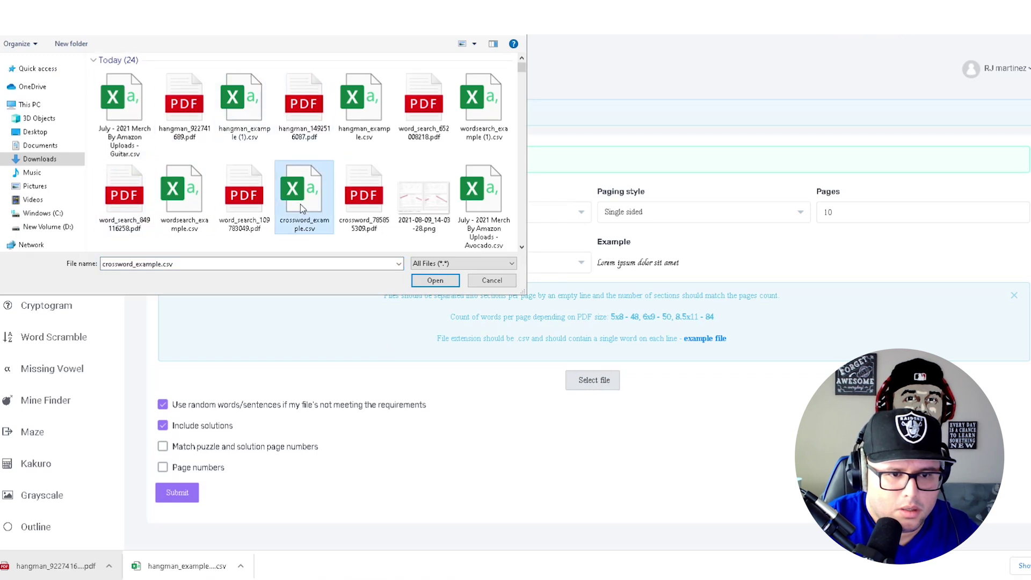
click(431, 281)
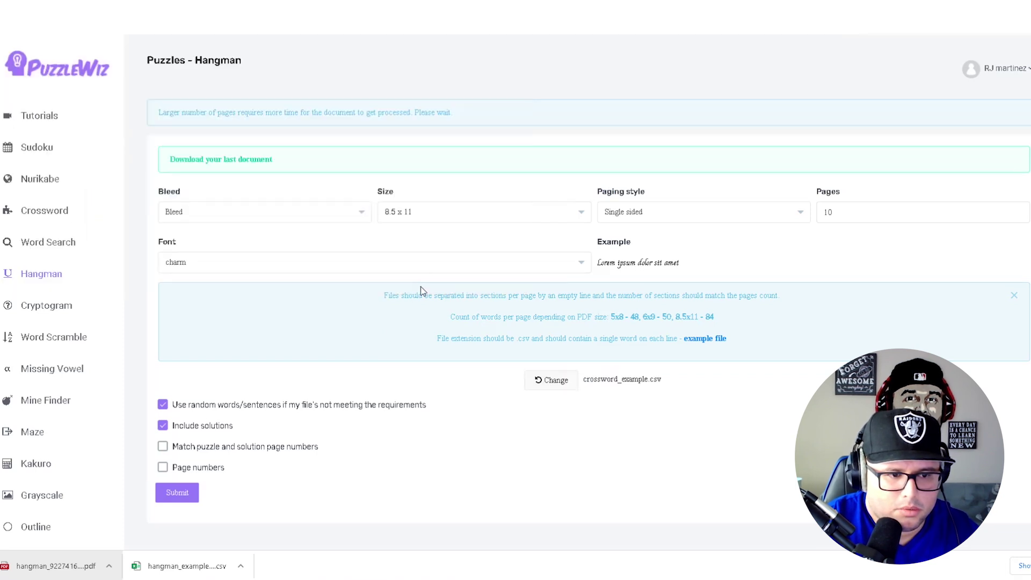
click(172, 497)
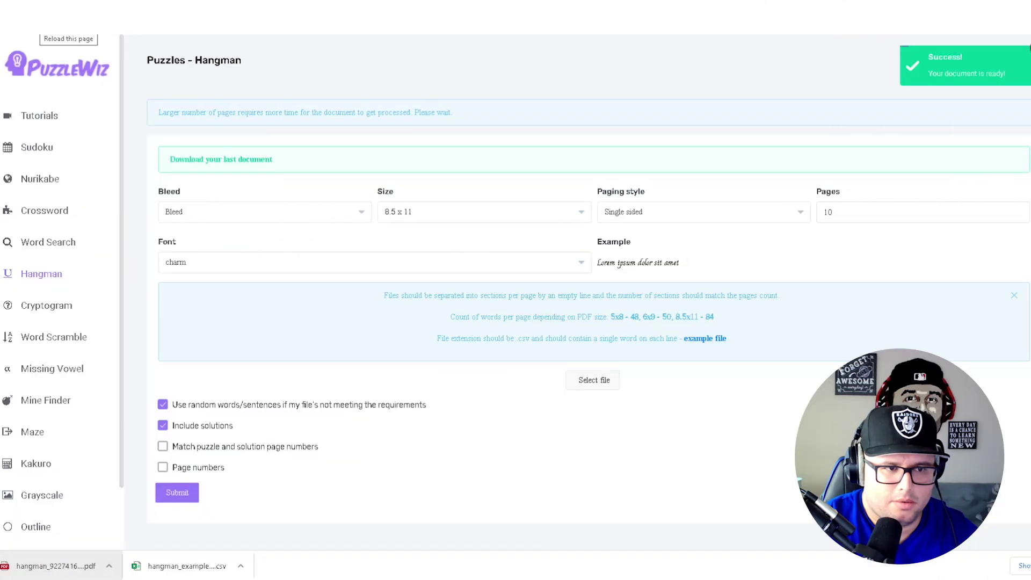
click(48, 25)
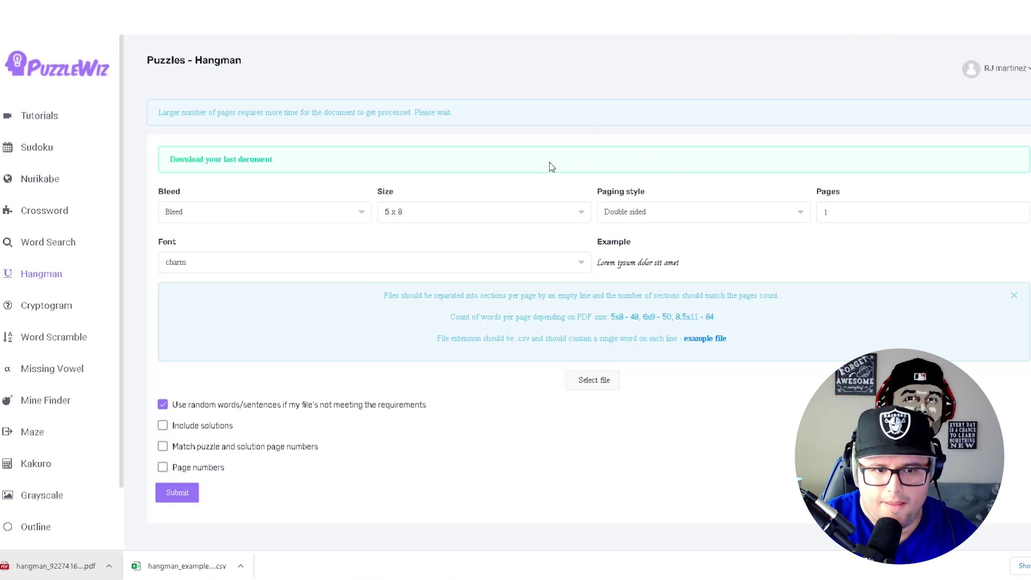
Step: Reopen the earlier hangman_922741689.pdf, check its first solutions page, and close it
click(242, 160)
click(61, 561)
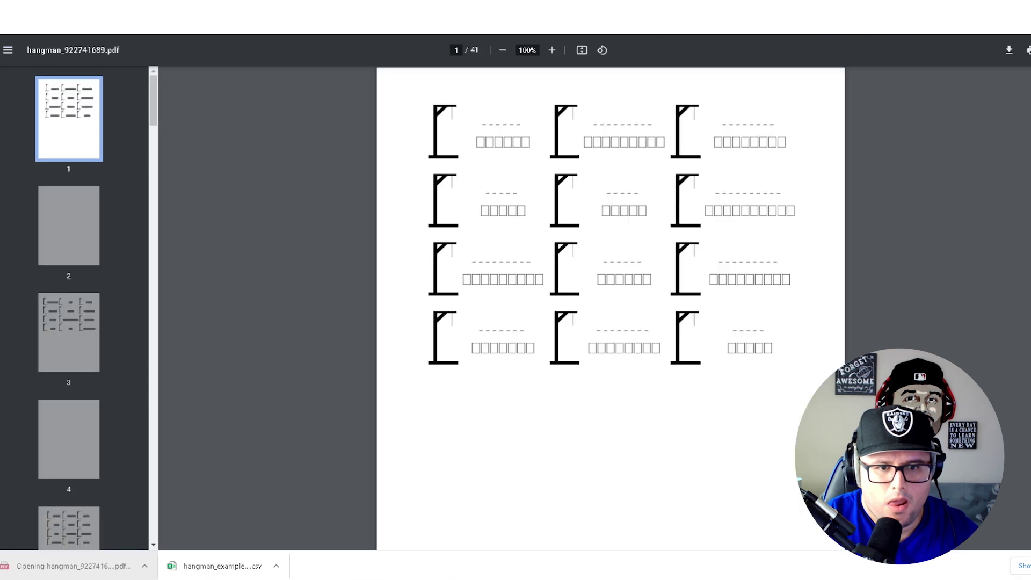
scroll(492, 287, down, 9)
drag(154, 101, 169, 311)
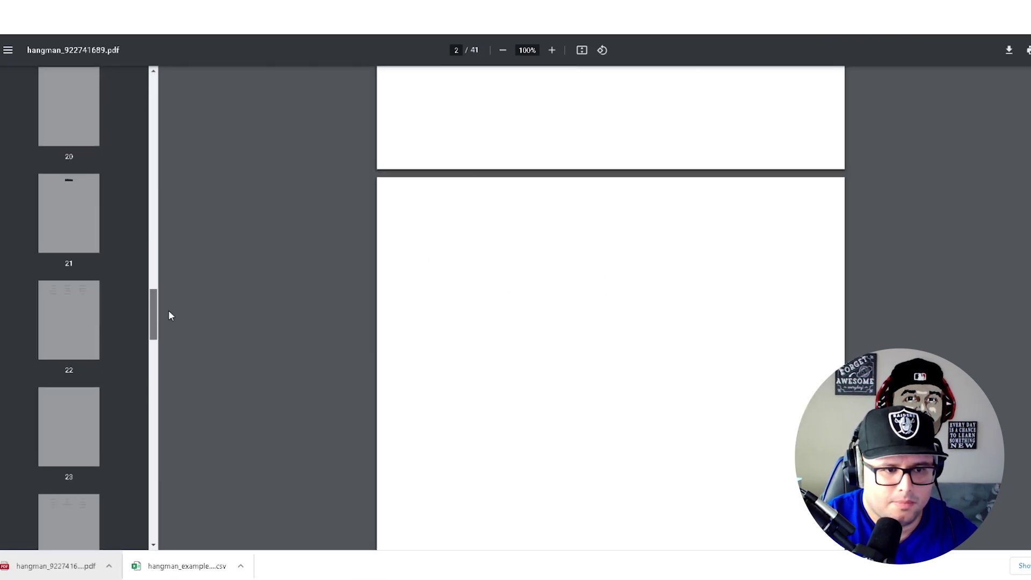
click(48, 318)
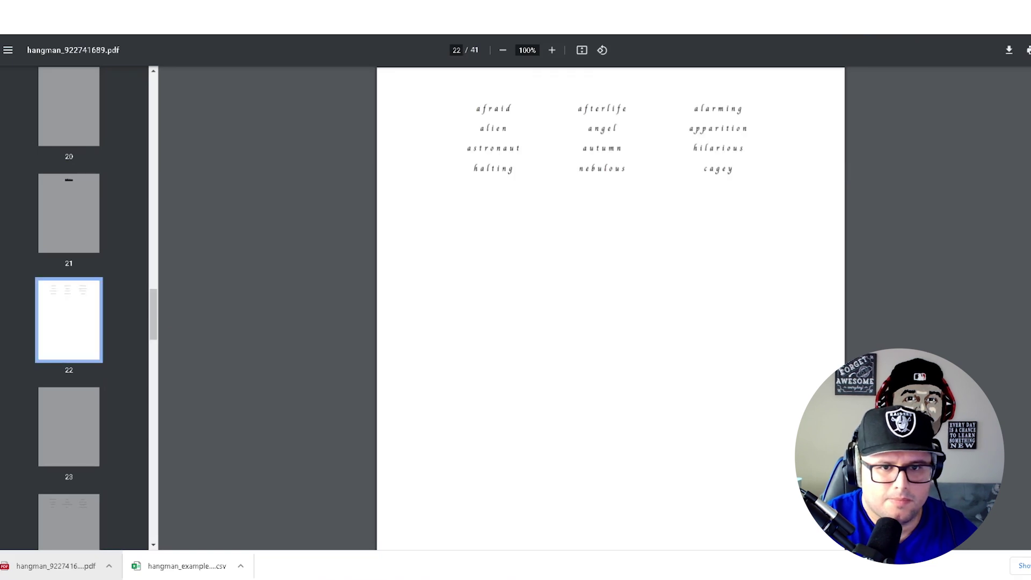
key(ctrl+w)
Step: Download and open the newly generated hangman PDF, and look through its pages up to the solutions section
click(194, 160)
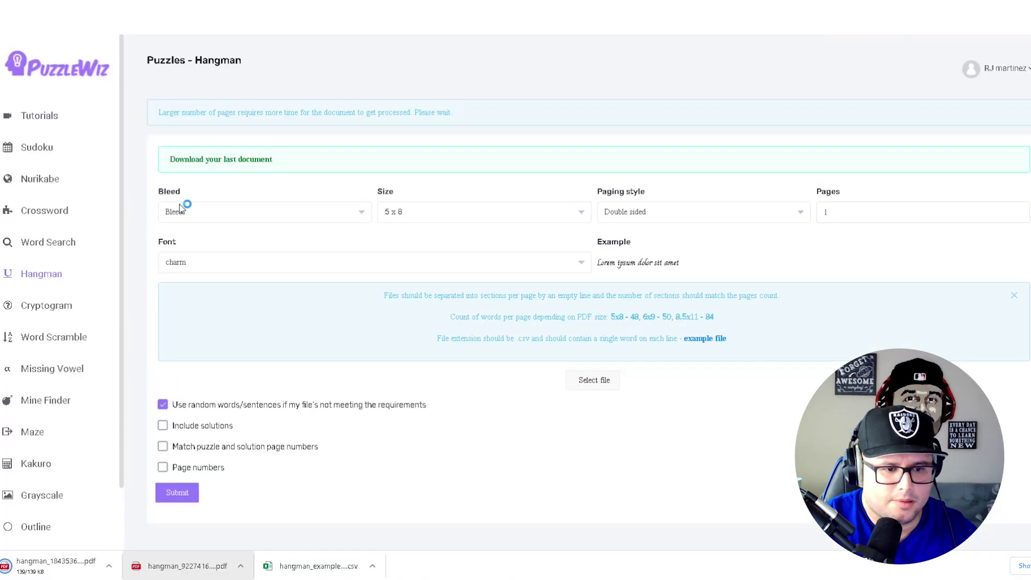
click(73, 568)
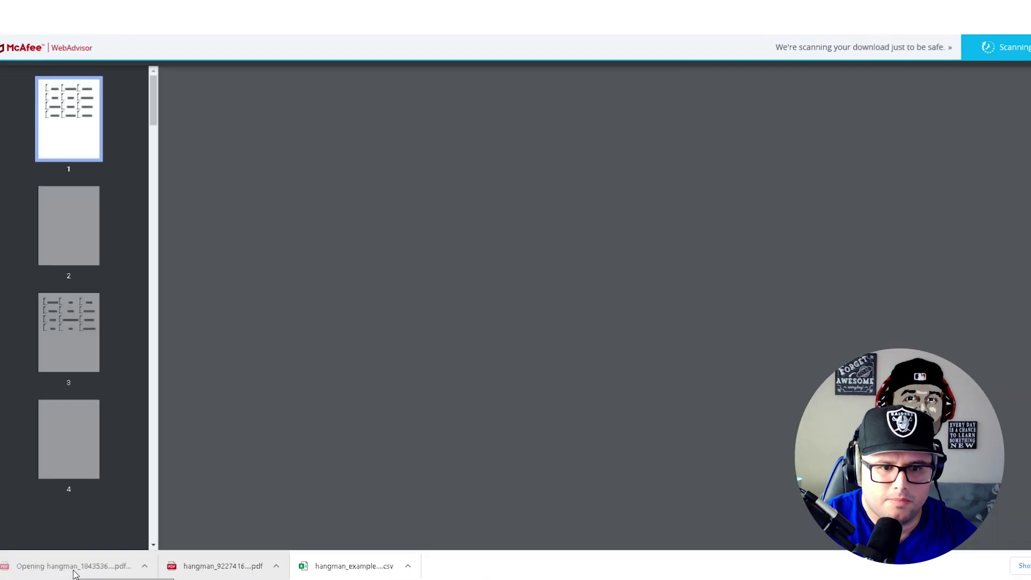
scroll(96, 463, down, 15)
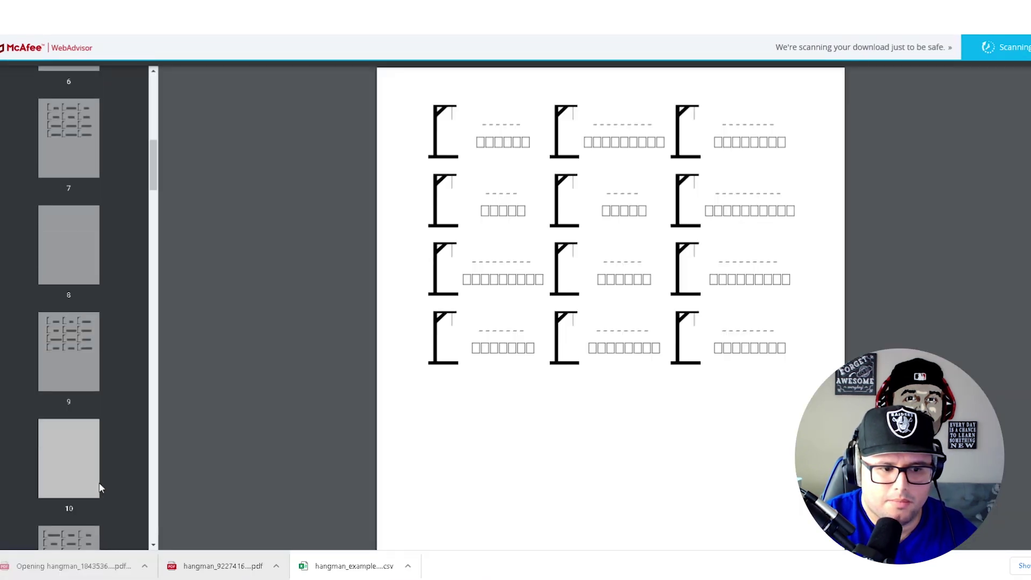
scroll(104, 484, down, 15)
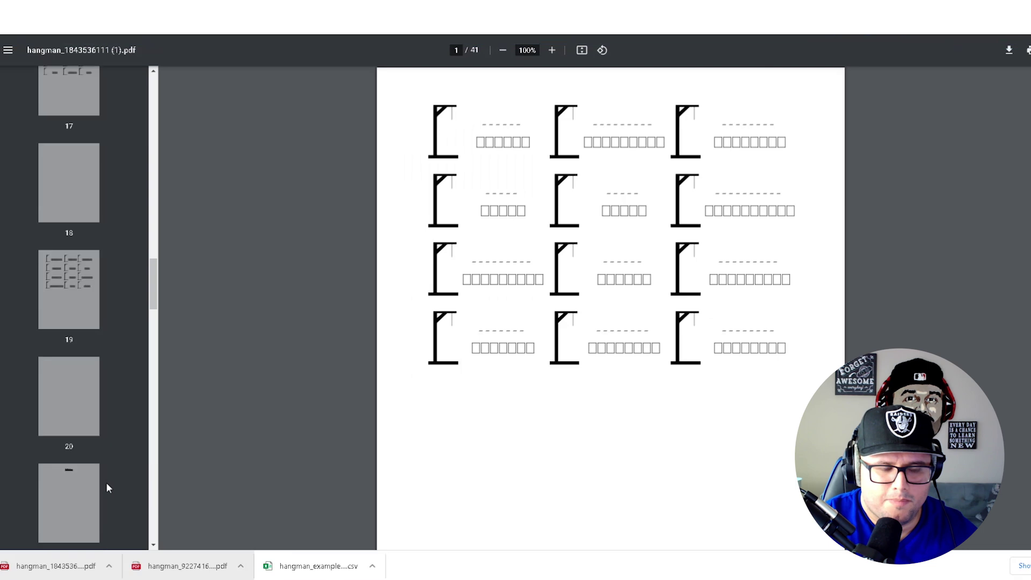
Step: Go back to the first page of the hangman PDF and examine its puzzle layout and page thumbnails
drag(155, 301, 153, 104)
scroll(622, 479, down, 4)
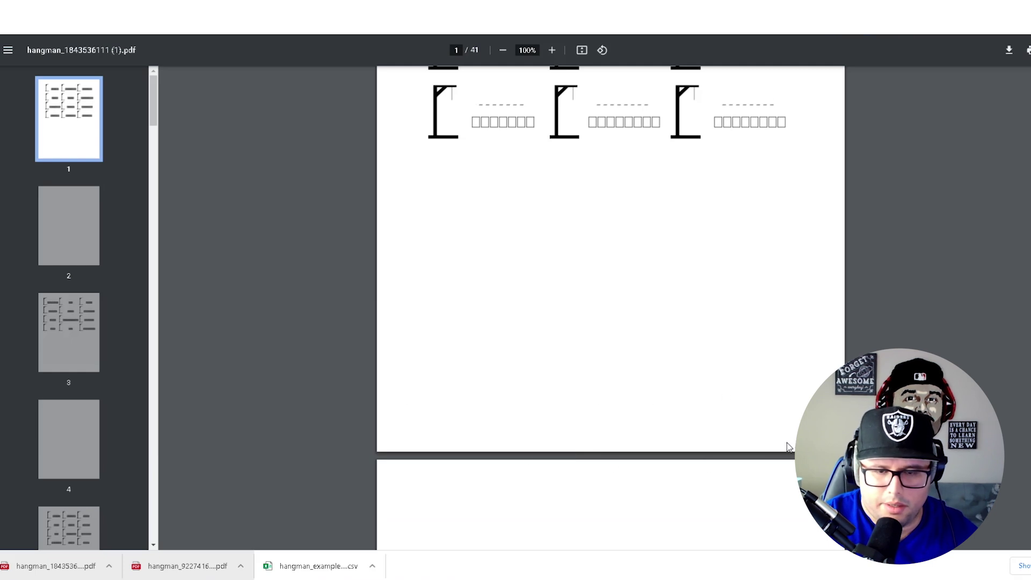
scroll(699, 446, up, 4)
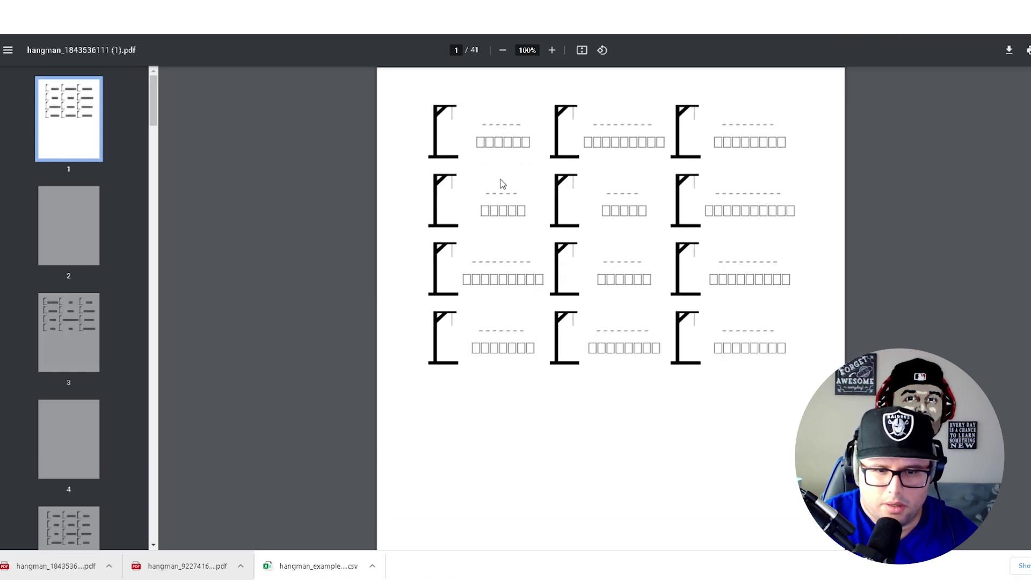
click(53, 215)
click(71, 145)
click(73, 253)
click(76, 150)
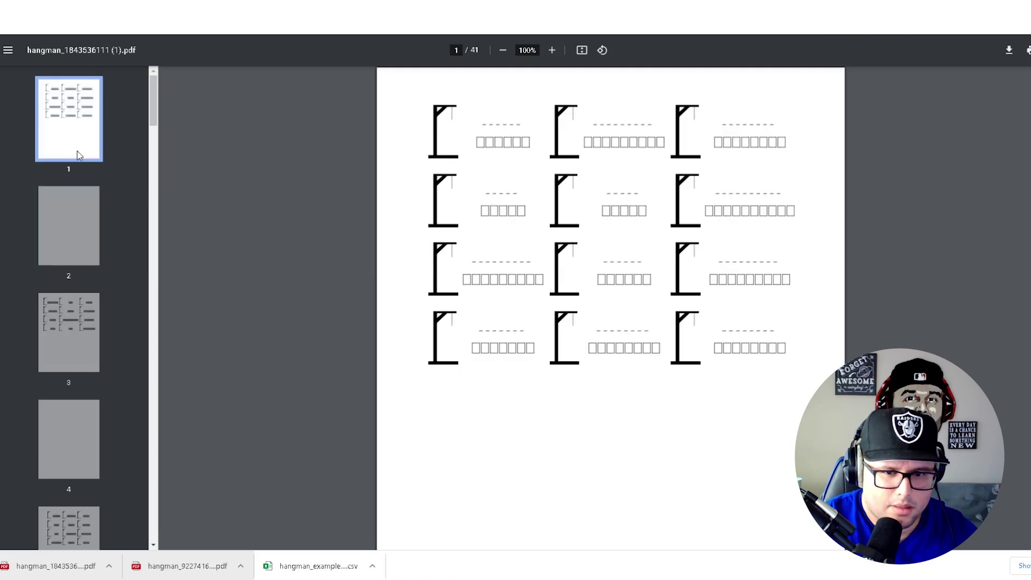
Step: Look at the hangman solutions on pages 32 and 30 of the PDF
drag(154, 83, 150, 406)
click(100, 376)
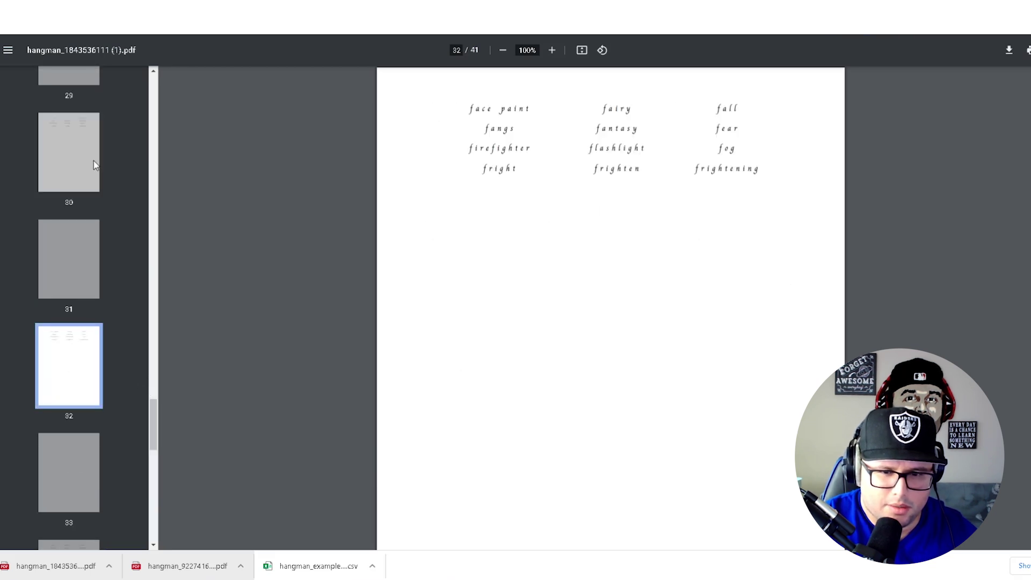
click(96, 168)
scroll(122, 205, up, 4)
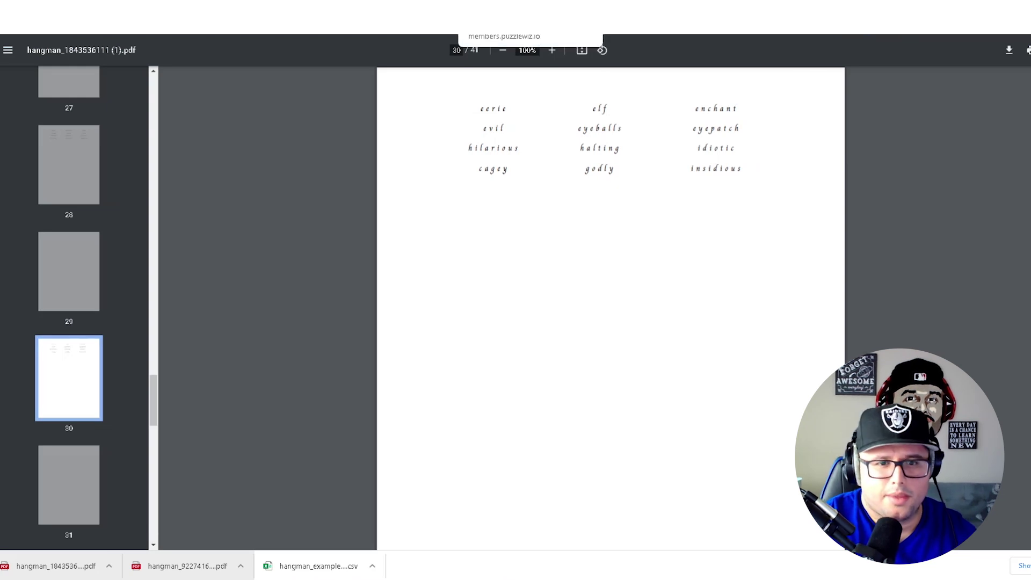
Step: Switch back to PuzzleWiz, open the Maze puzzle form, and set the size to 8.5 x 11
click(505, 25)
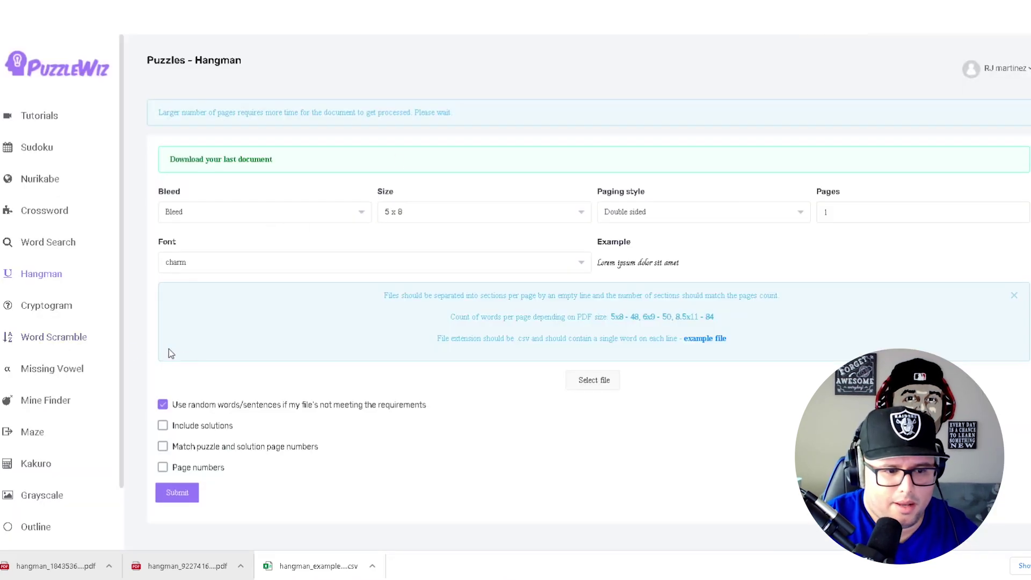
click(32, 433)
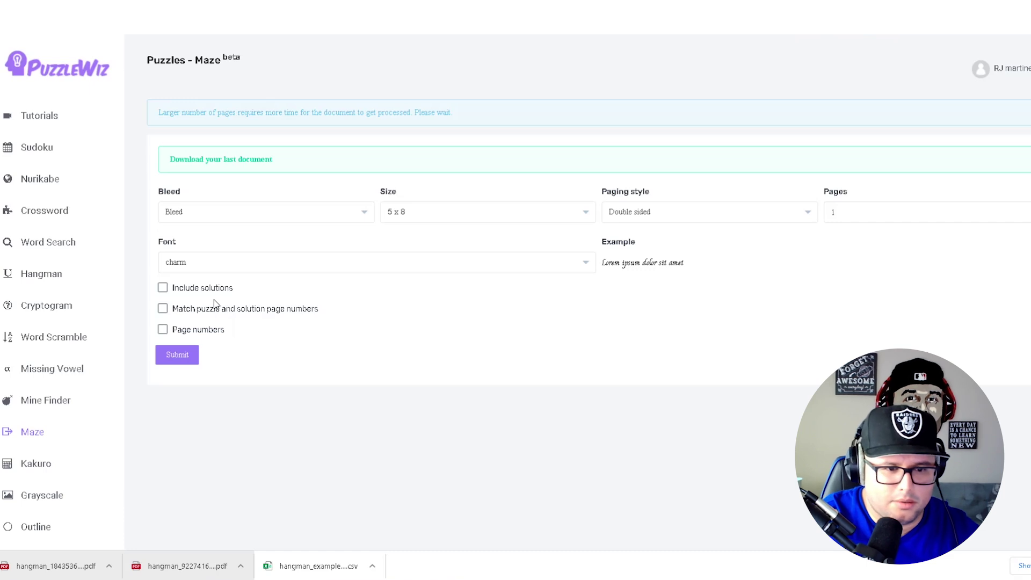
click(417, 215)
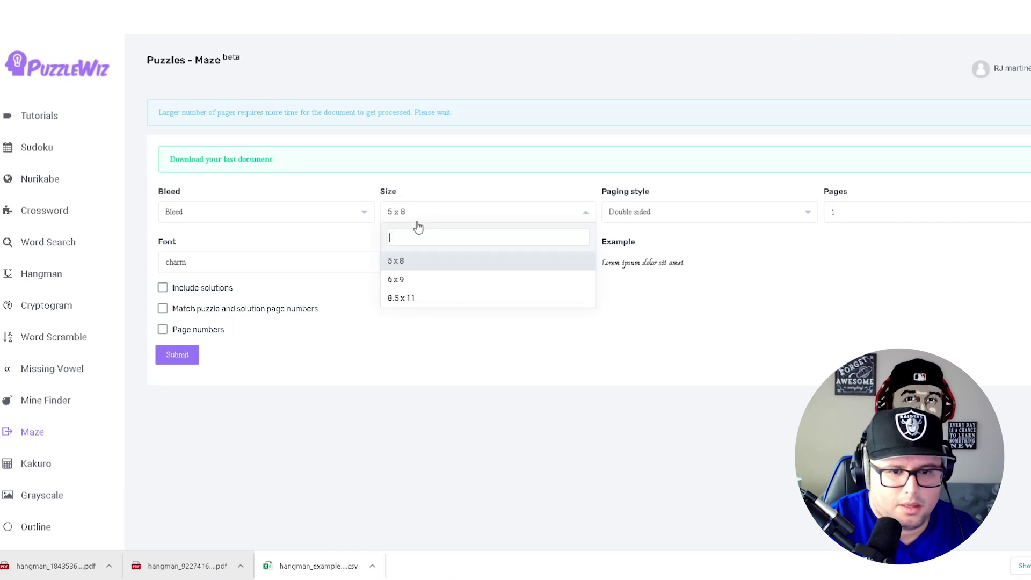
click(397, 299)
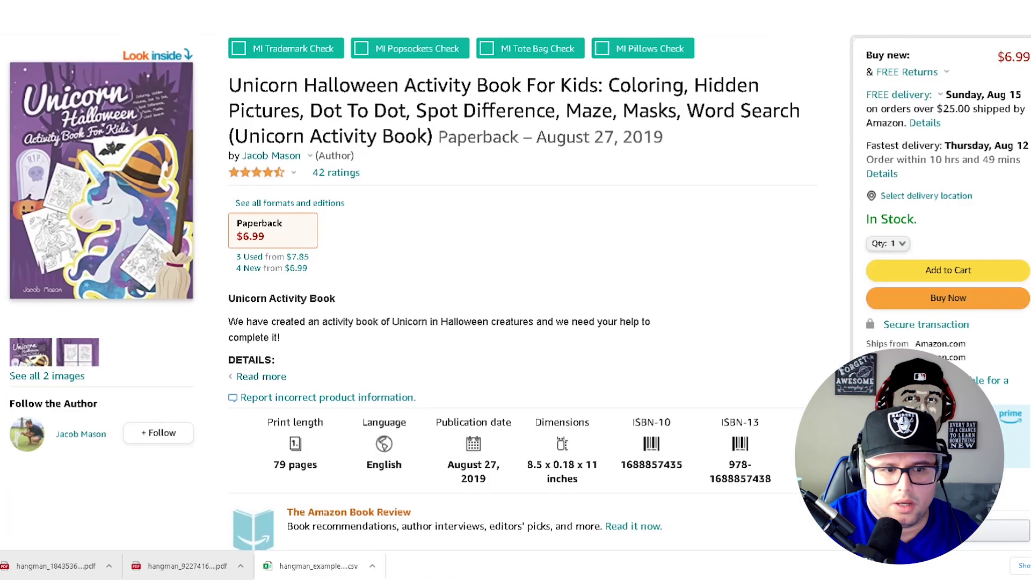
Step: Check the page count and dimensions in the Amazon product details of the Unicorn Halloween Activity Book For Kids
scroll(262, 222, down, 15)
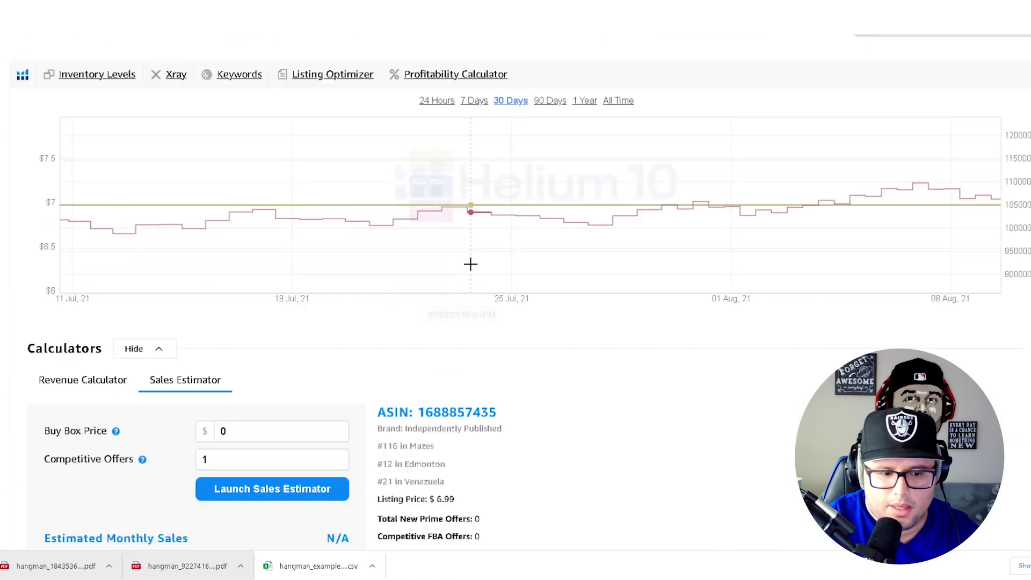
scroll(458, 252, down, 20)
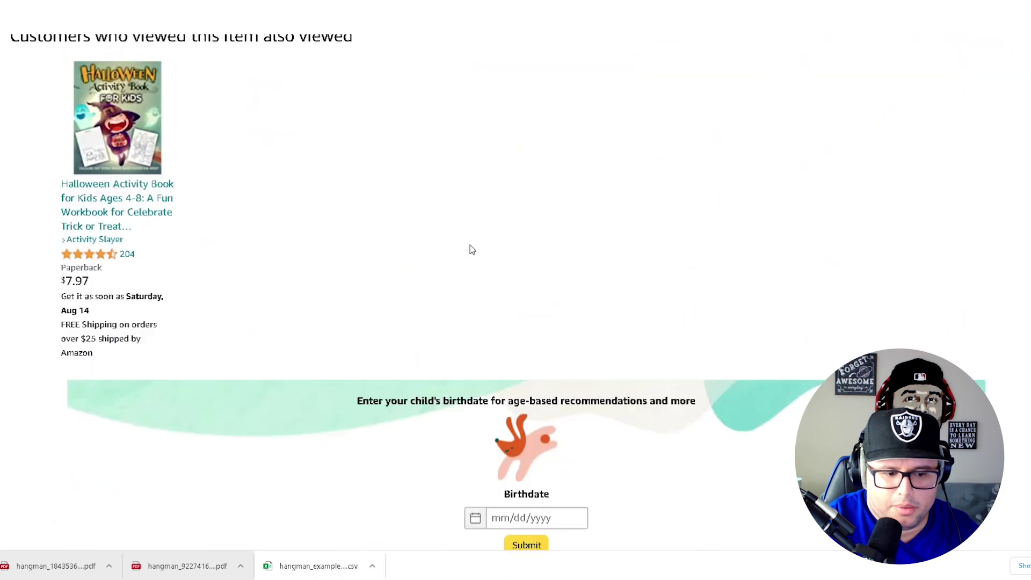
scroll(494, 252, down, 1)
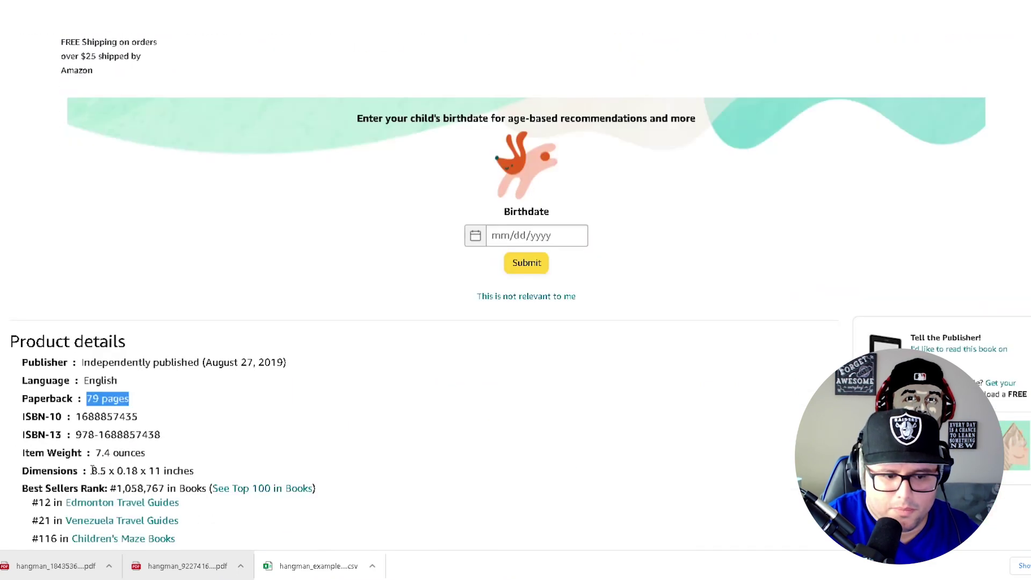
drag(93, 470, 230, 484)
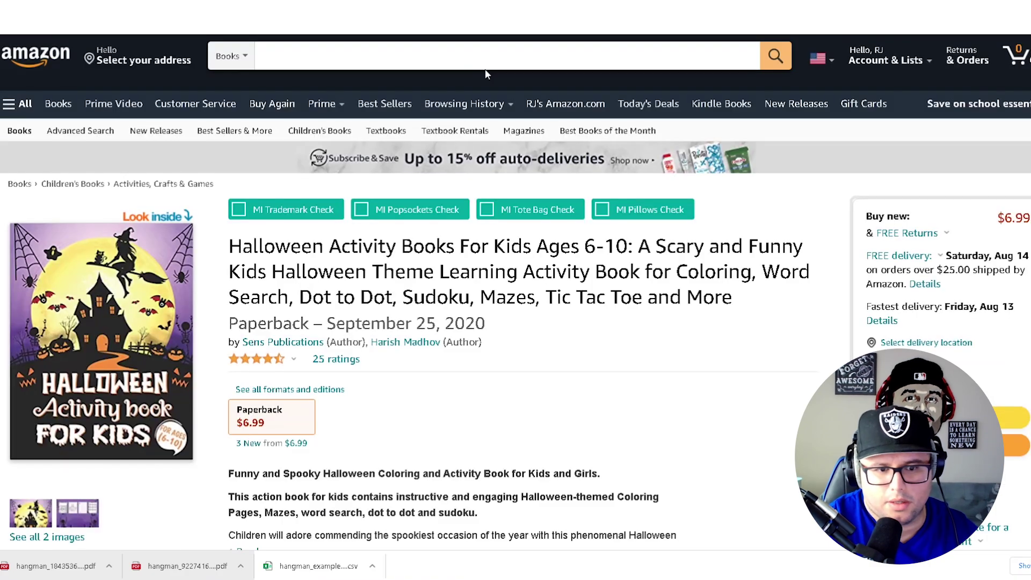
Step: Check the product details of the Halloween Activity Books For Kids Ages 6-10 listing on Amazon
scroll(516, 290, down, 8)
scroll(515, 290, down, 10)
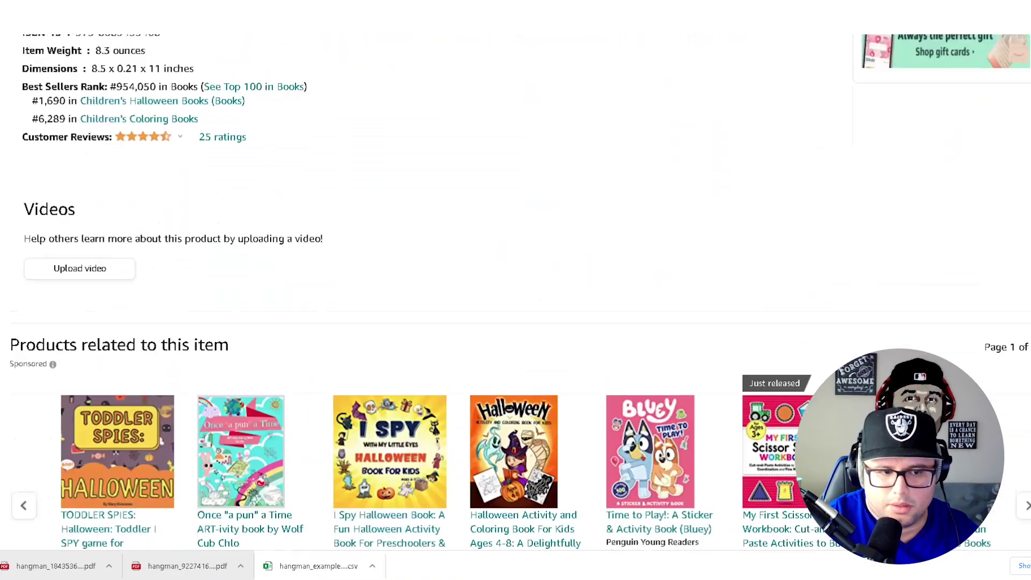
scroll(515, 290, up, 3)
drag(205, 185, 304, 185)
click(341, 269)
drag(92, 274, 164, 274)
Step: Return to the PuzzleWiz Maze form, set 10 pages, and generate the maze document
key(ctrl+Tab)
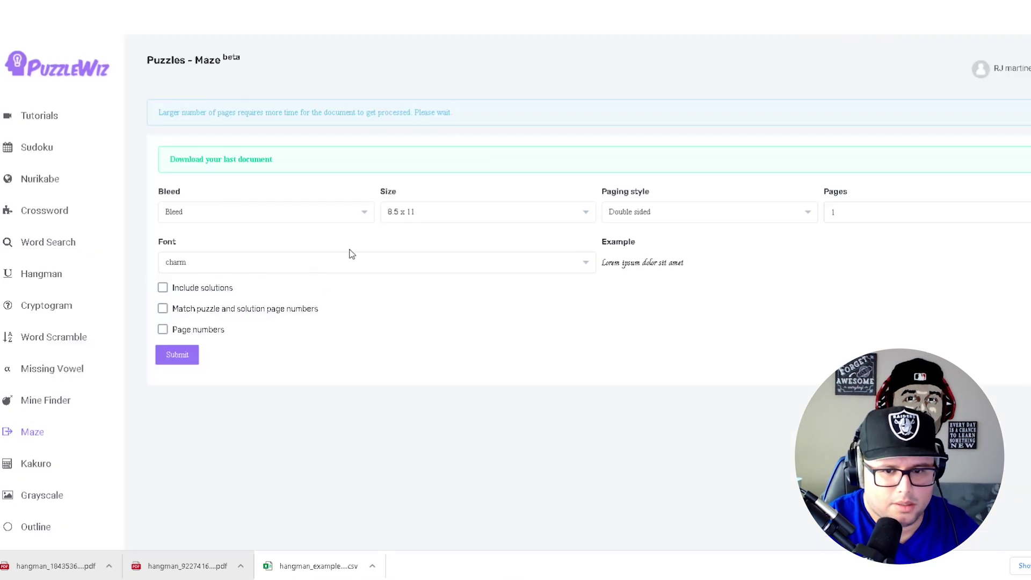
click(861, 211)
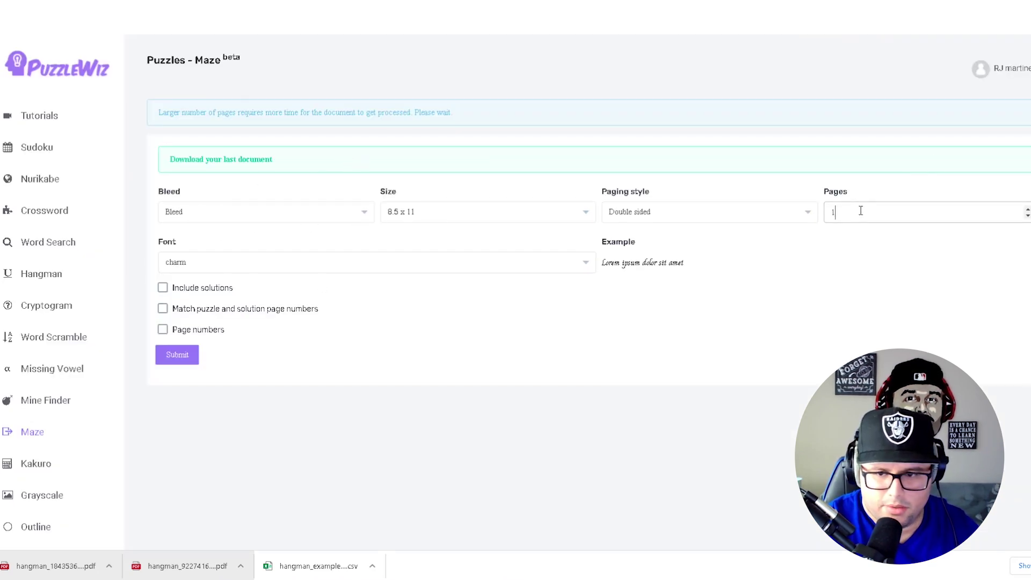
click(600, 334)
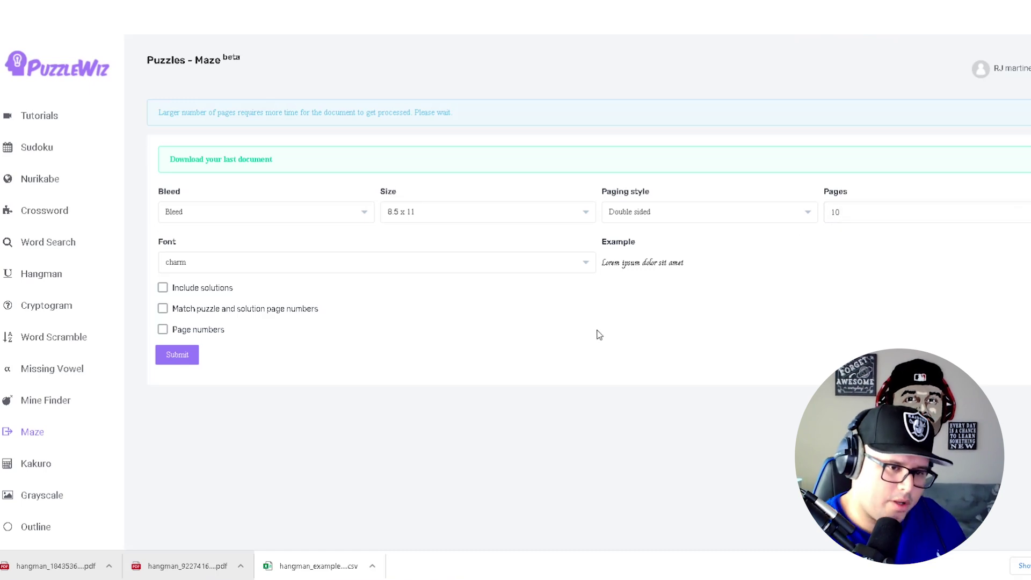
click(856, 216)
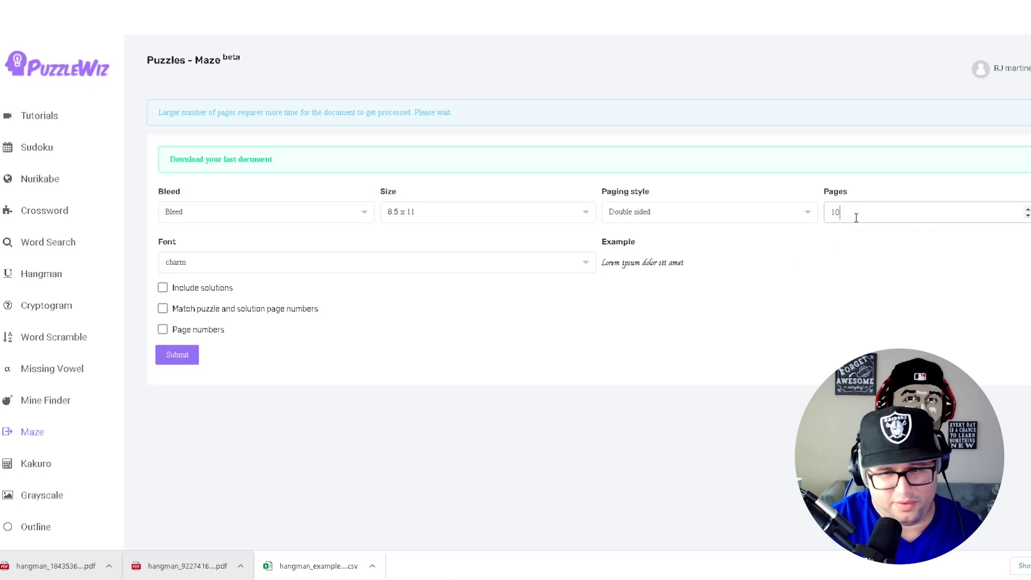
click(177, 359)
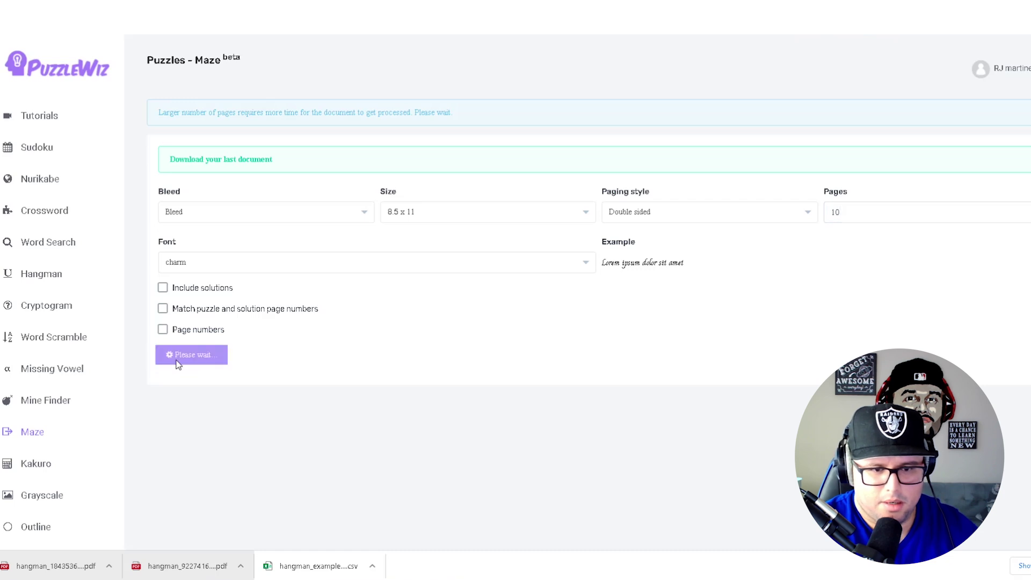
click(196, 265)
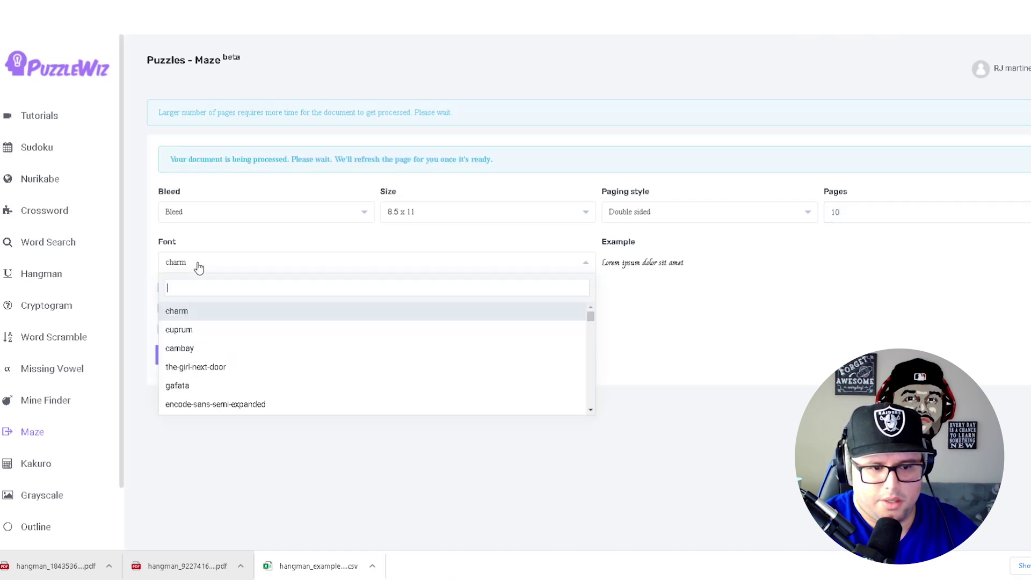
click(646, 384)
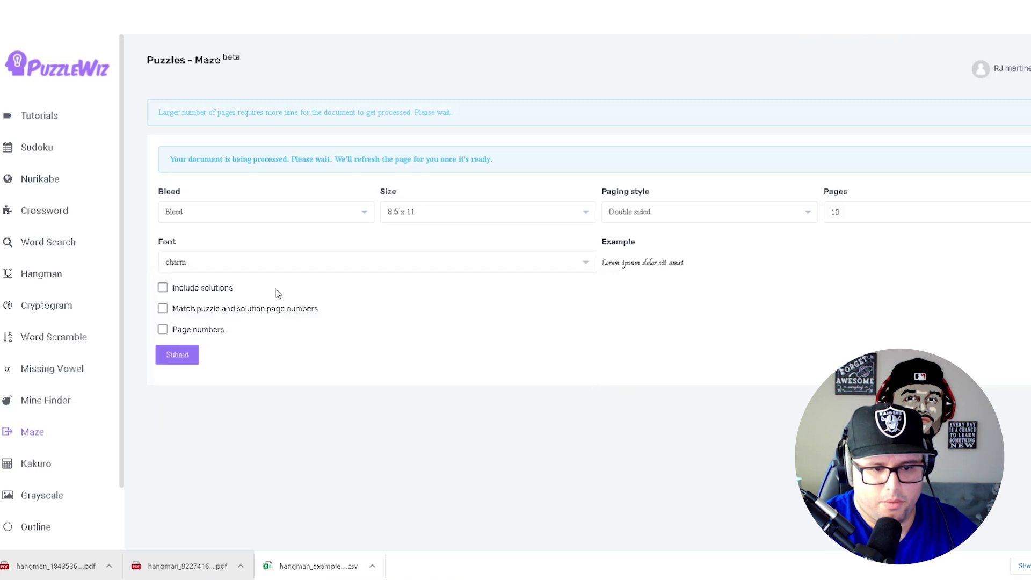
click(287, 260)
click(693, 352)
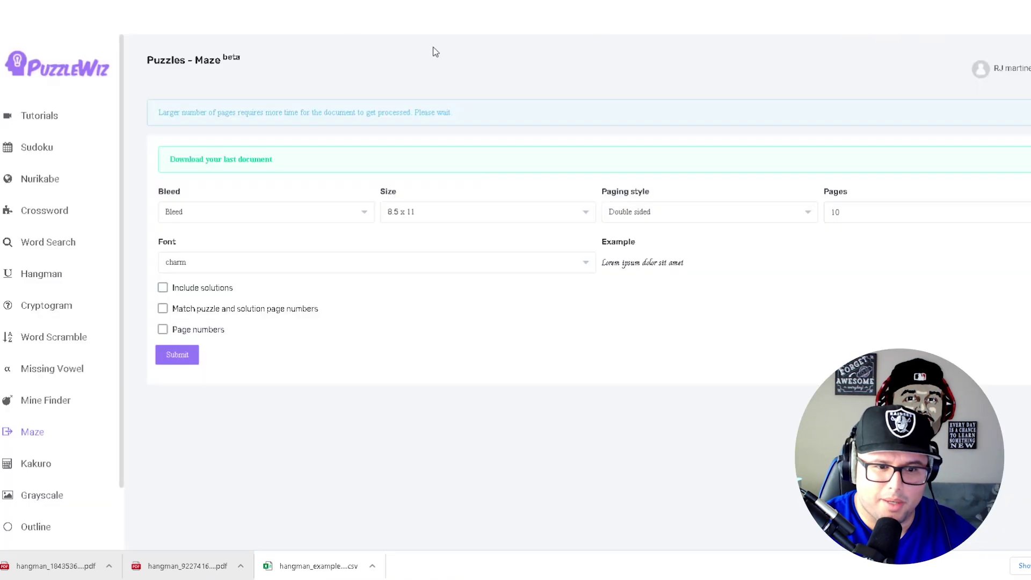
Step: Download and open the generated maze PDF, and look through its pages up to page 5
click(251, 163)
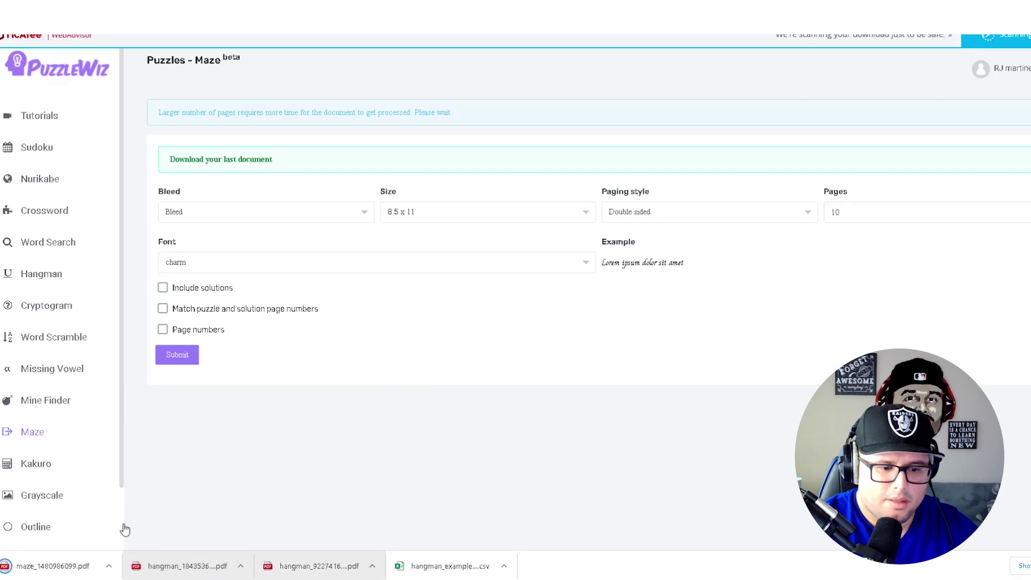
click(66, 569)
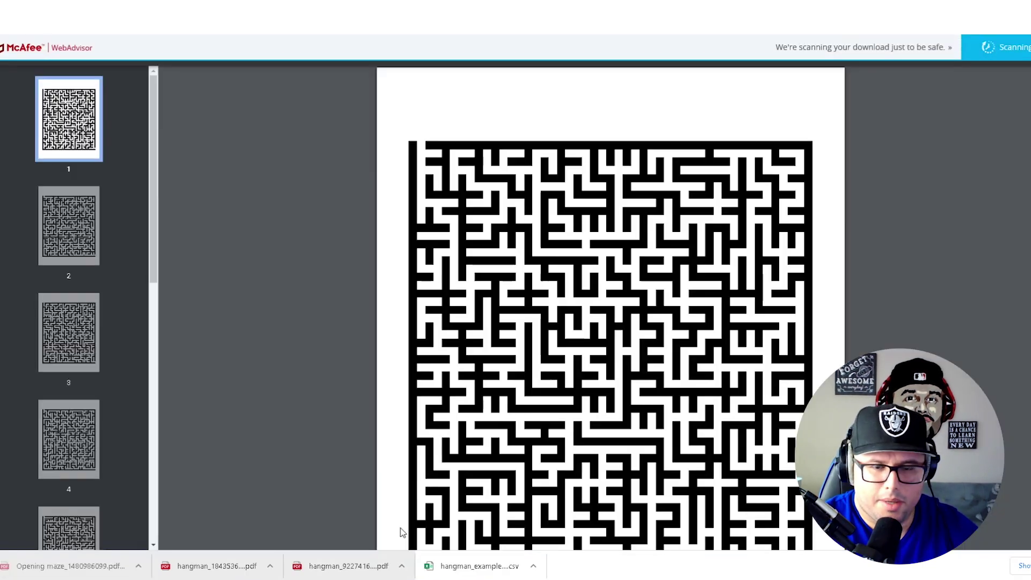
scroll(558, 485, down, 8)
scroll(558, 485, down, 15)
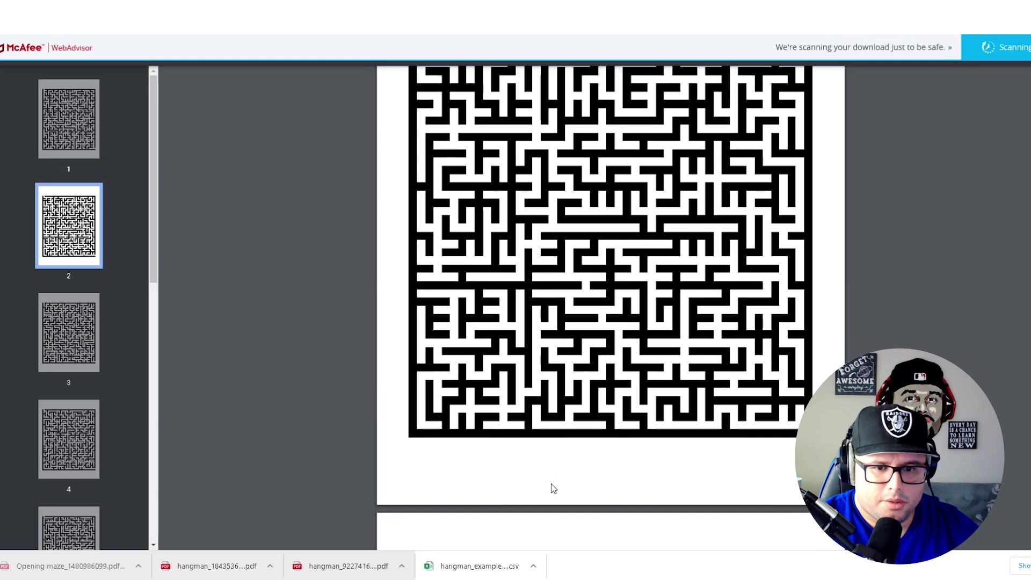
scroll(553, 489, down, 12)
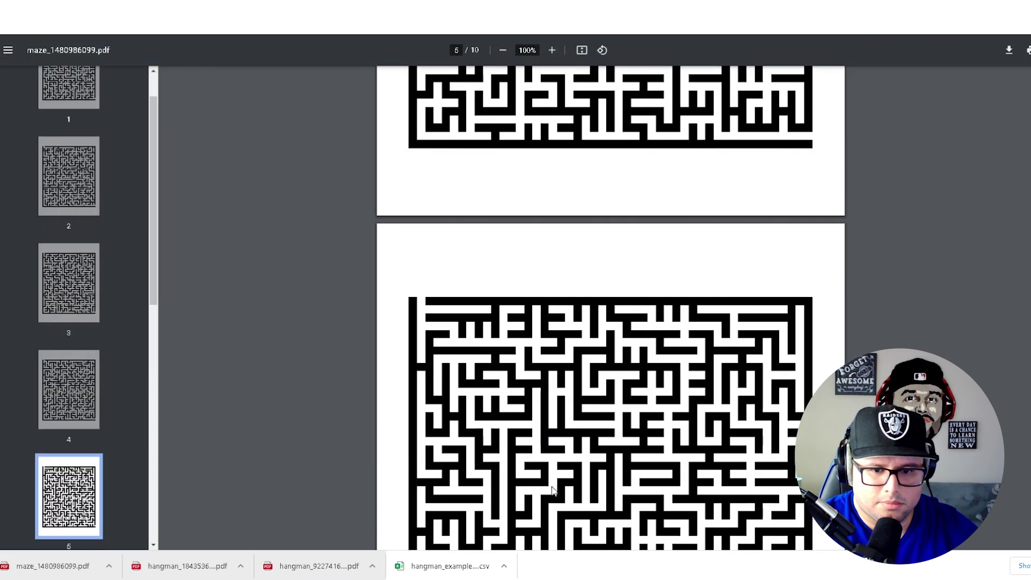
Step: Examine the maze on page 5 closely and look through the remaining maze pages
scroll(553, 489, up, 2)
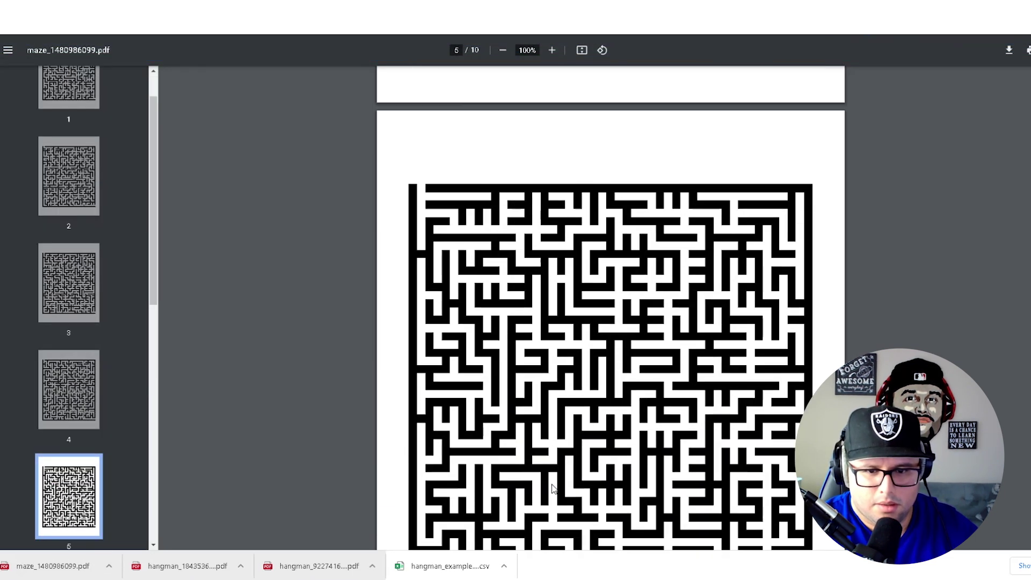
scroll(633, 483, down, 3)
scroll(686, 477, up, 2)
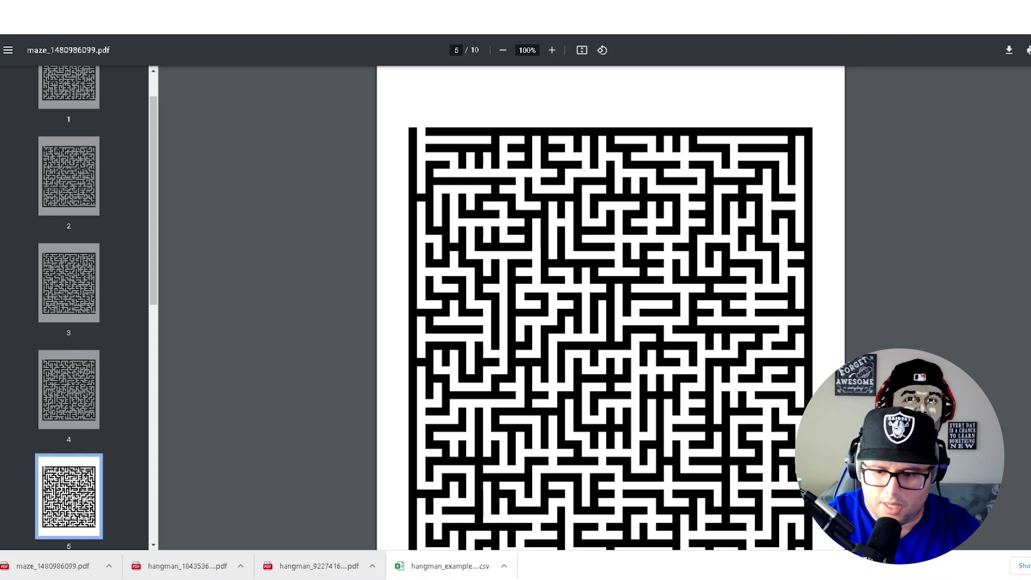
scroll(750, 507, down, 1)
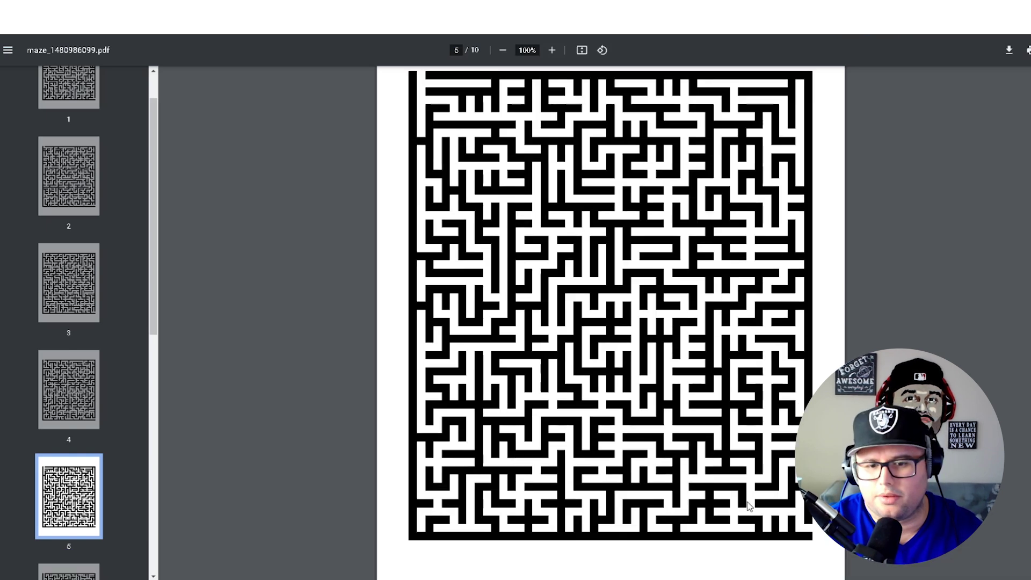
scroll(745, 505, down, 2)
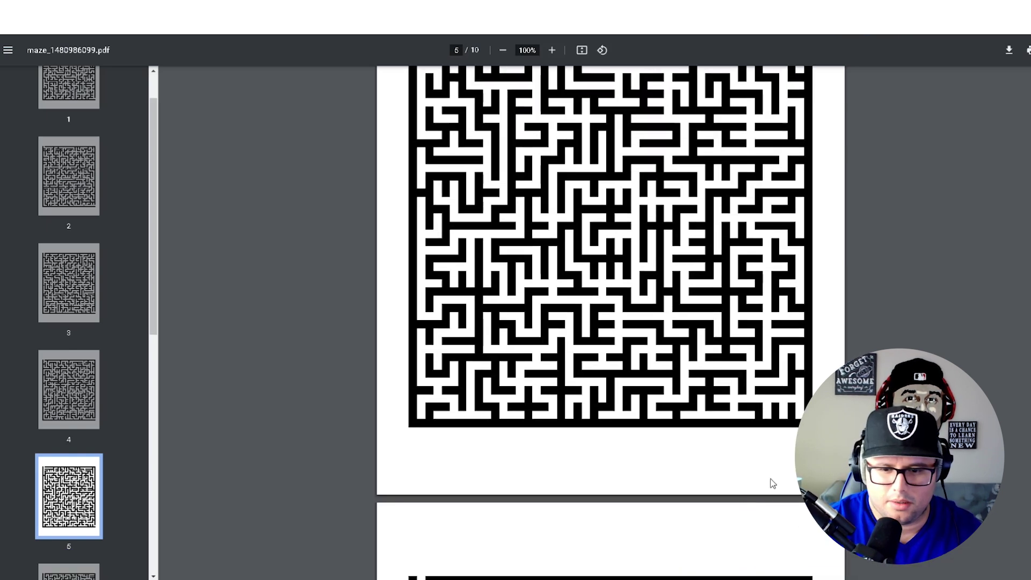
scroll(789, 498, down, 15)
scroll(729, 412, down, 10)
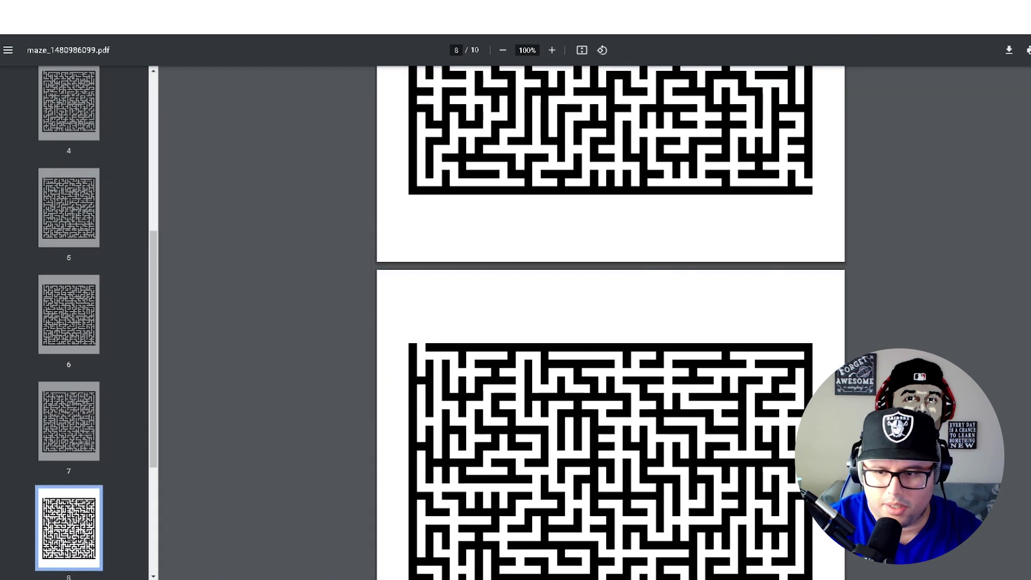
scroll(717, 343, down, 10)
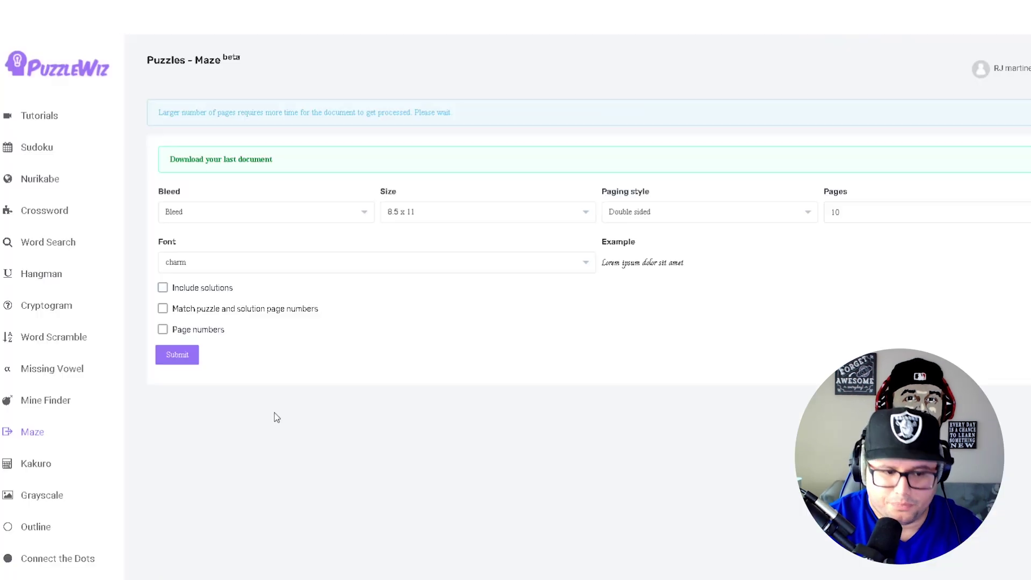
Step: Go back to PuzzleWiz and open the Connect the Dots puzzle form
scroll(122, 521, down, 1)
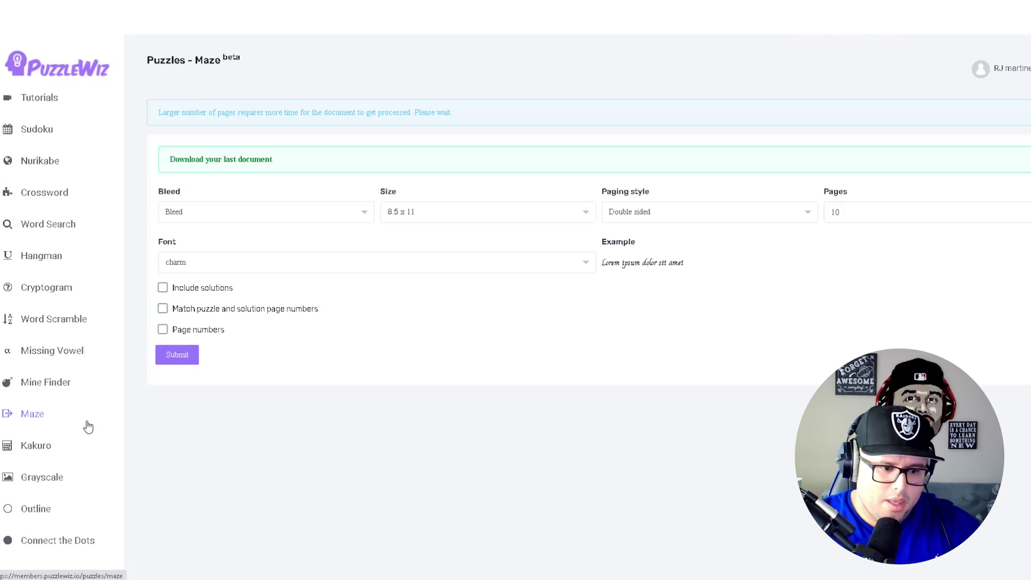
click(78, 548)
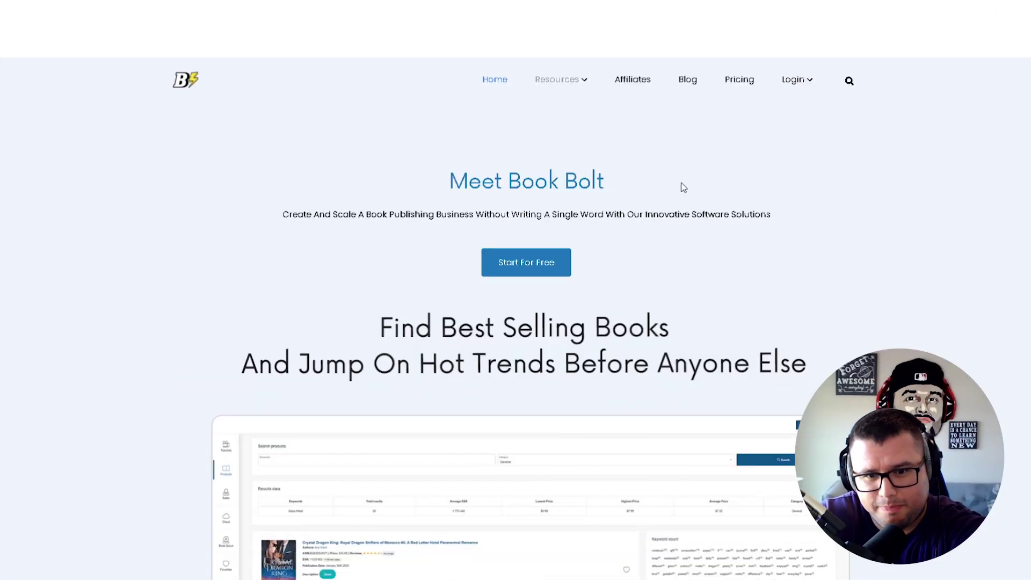
Step: Open the Interior PDF Combiner Pro resource and check the uploaded word search, hangman and maze files
mouse_move(580, 77)
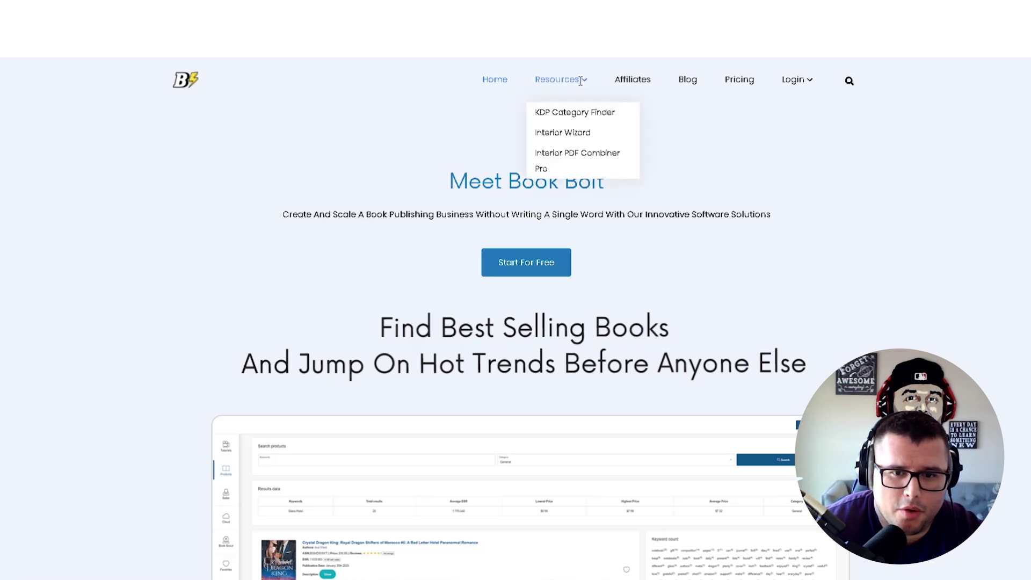
click(559, 165)
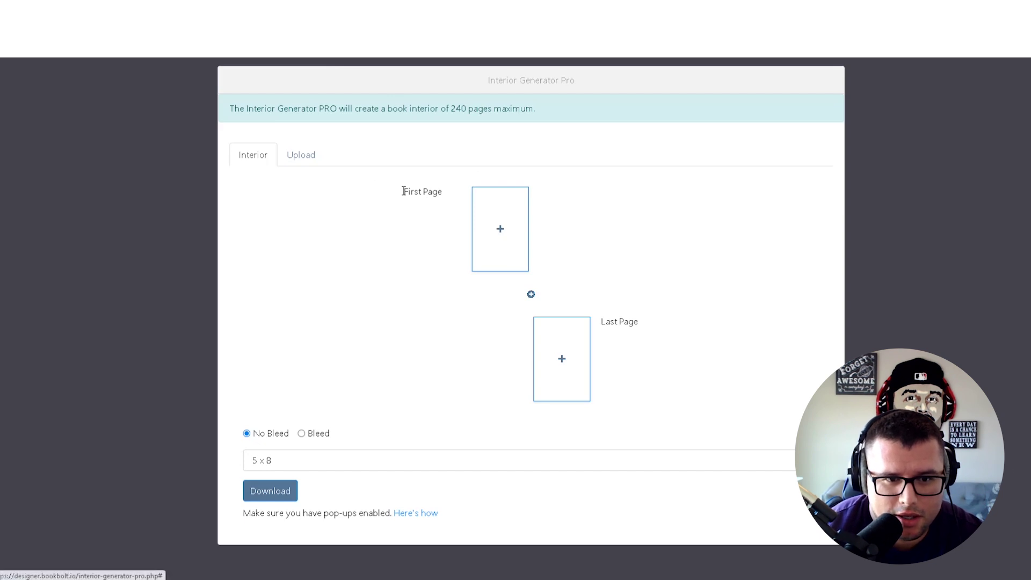
click(301, 159)
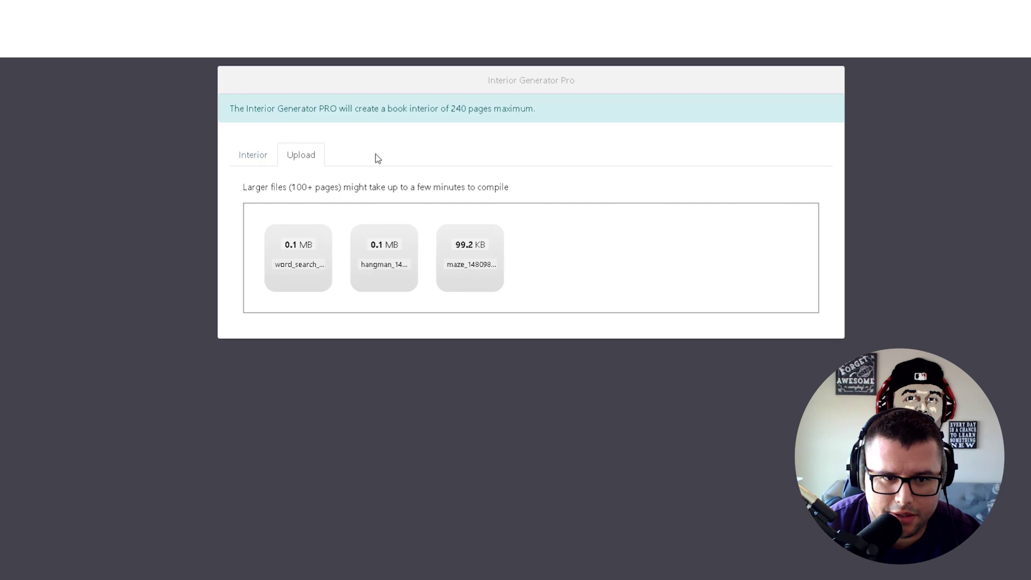
click(250, 158)
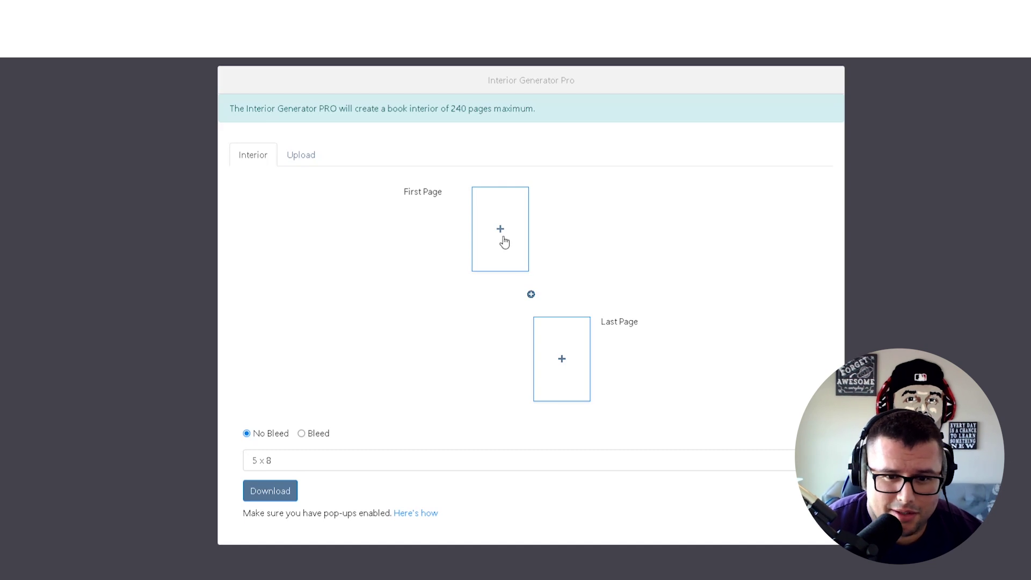
click(320, 158)
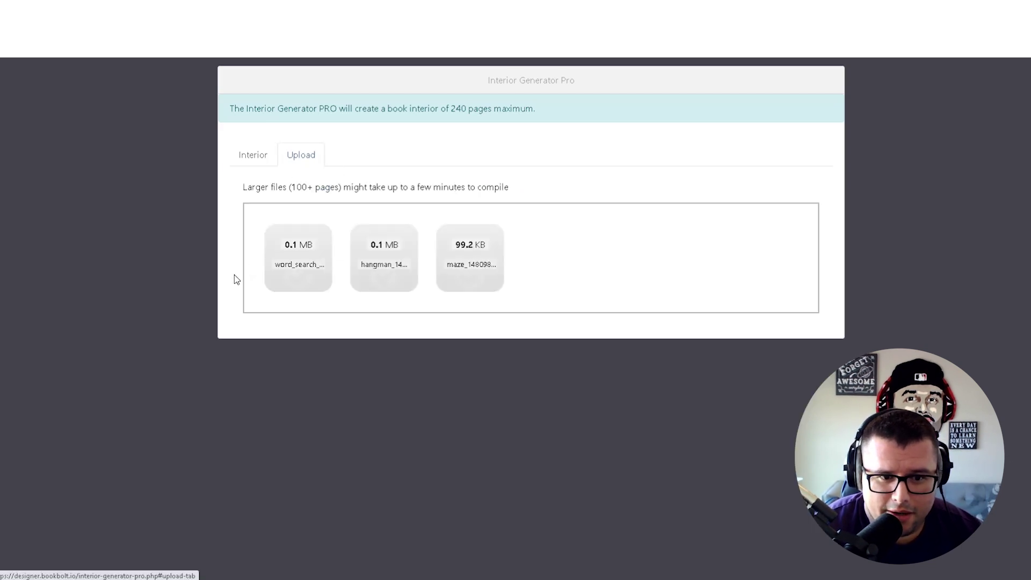
Step: Assign the maze pattern Page_61.png to the first page of the interior
click(241, 159)
click(504, 227)
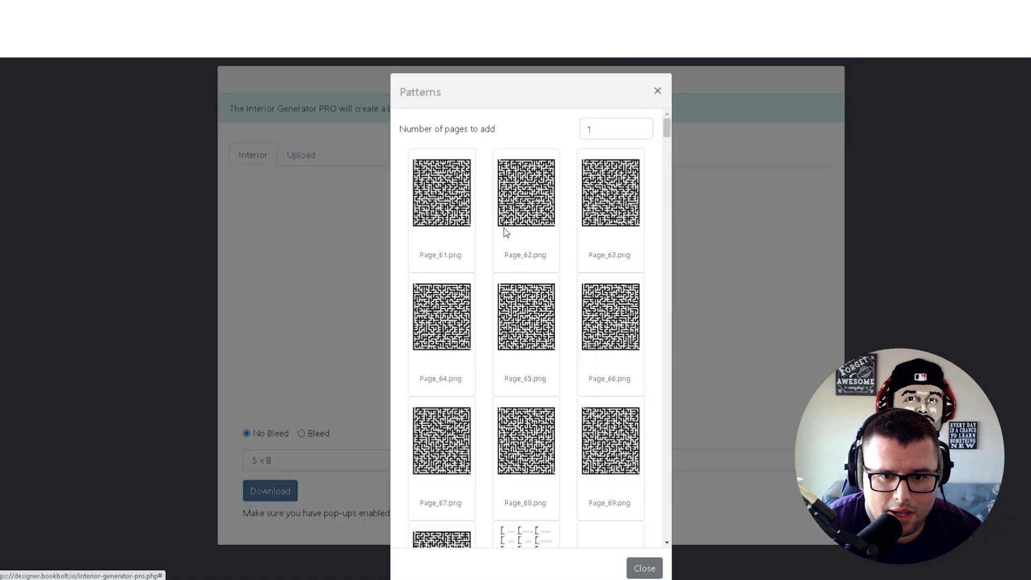
click(442, 197)
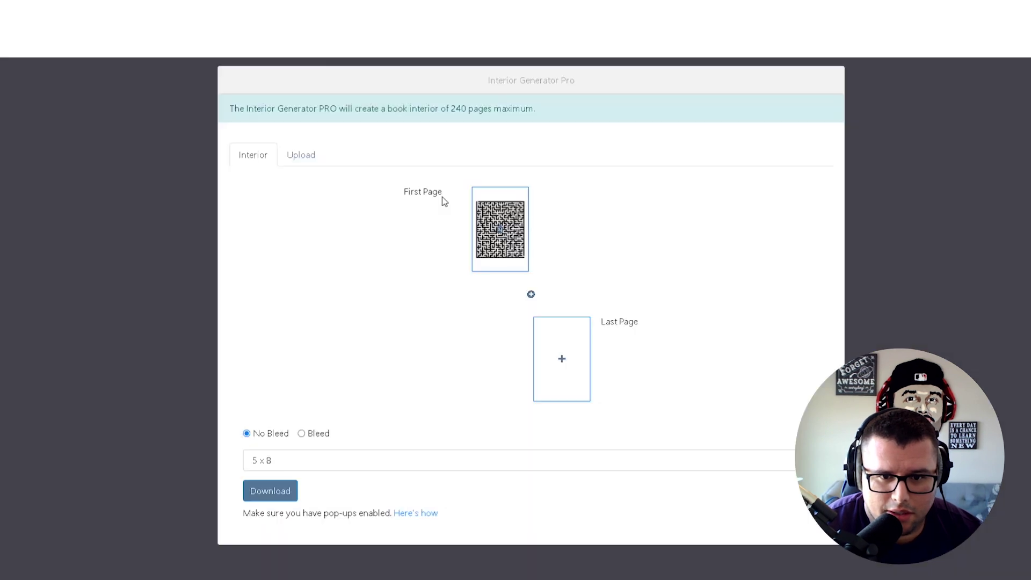
Step: Add pages 2 and 3 to the interior and fill each with a different maze pattern
click(530, 294)
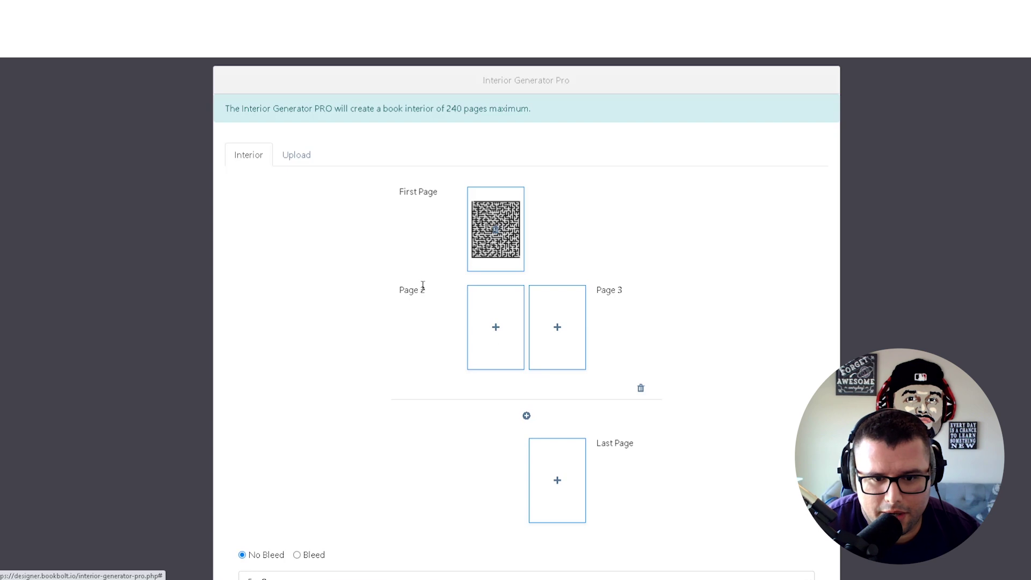
click(495, 327)
click(561, 360)
click(562, 333)
click(618, 318)
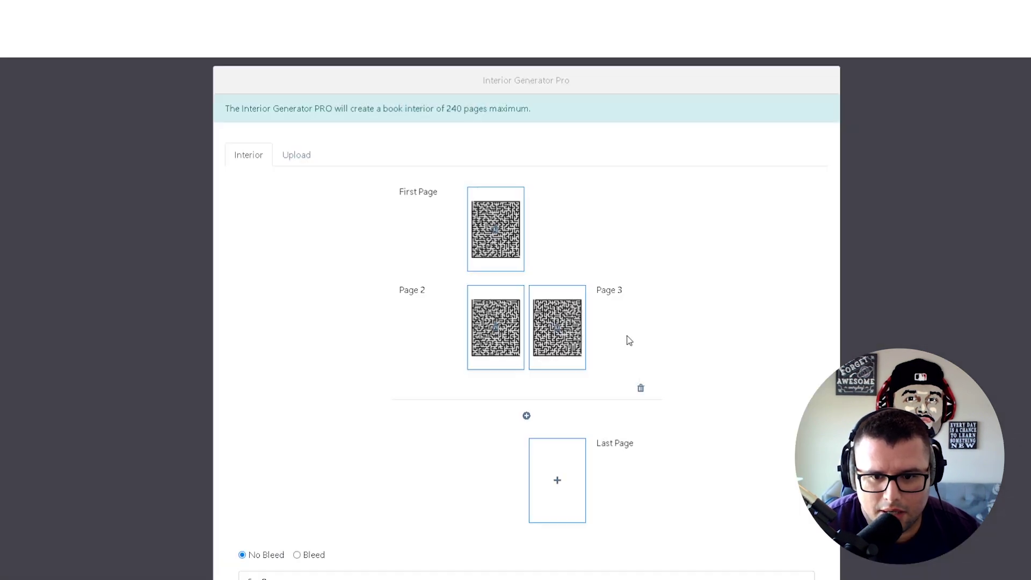
Step: Add pages 4 and 5 to the interior and fill each with a hangman pattern
click(527, 416)
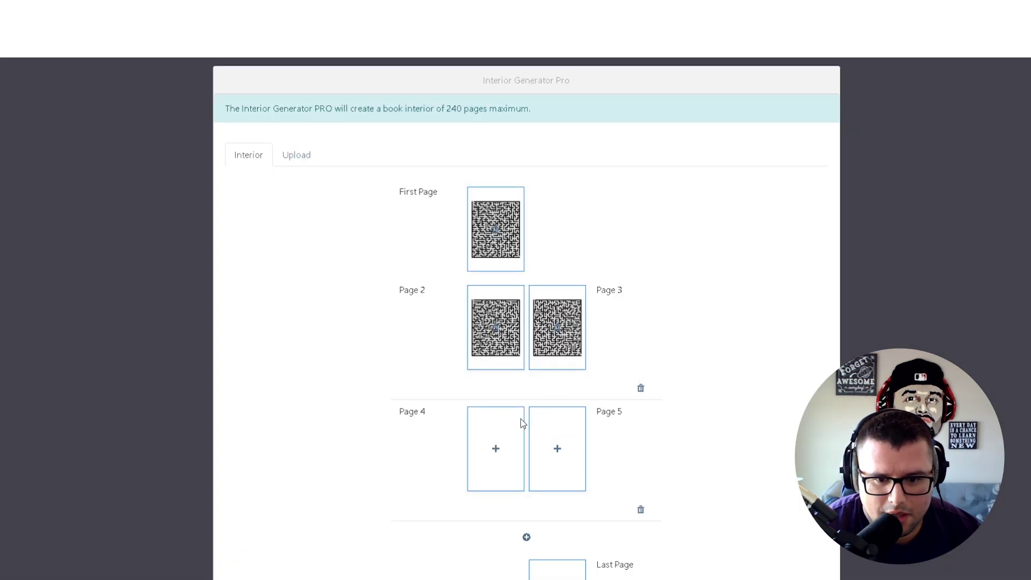
click(494, 454)
scroll(508, 447, down, 5)
click(507, 447)
click(559, 450)
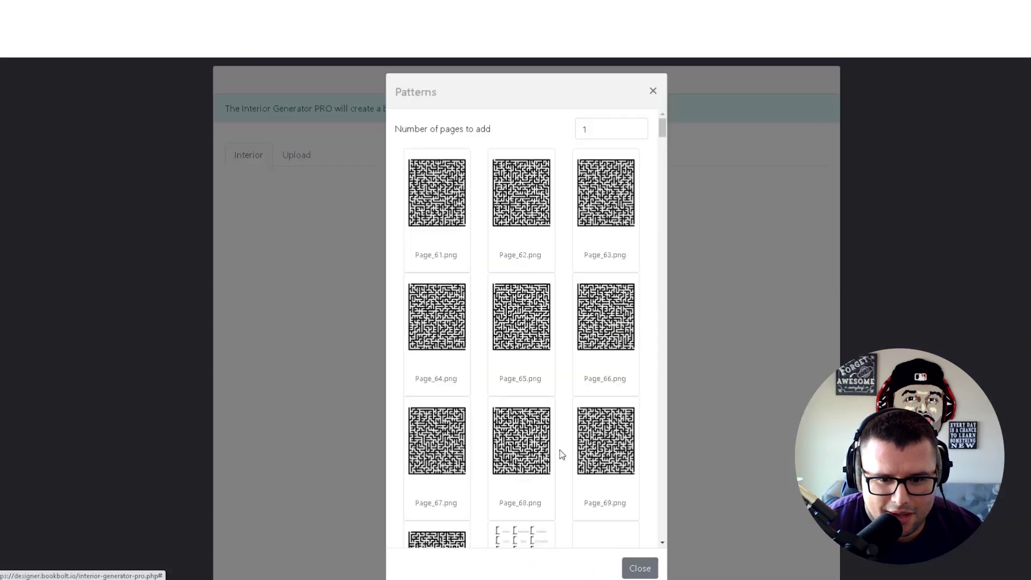
scroll(572, 460, down, 6)
click(453, 486)
scroll(516, 444, down, 2)
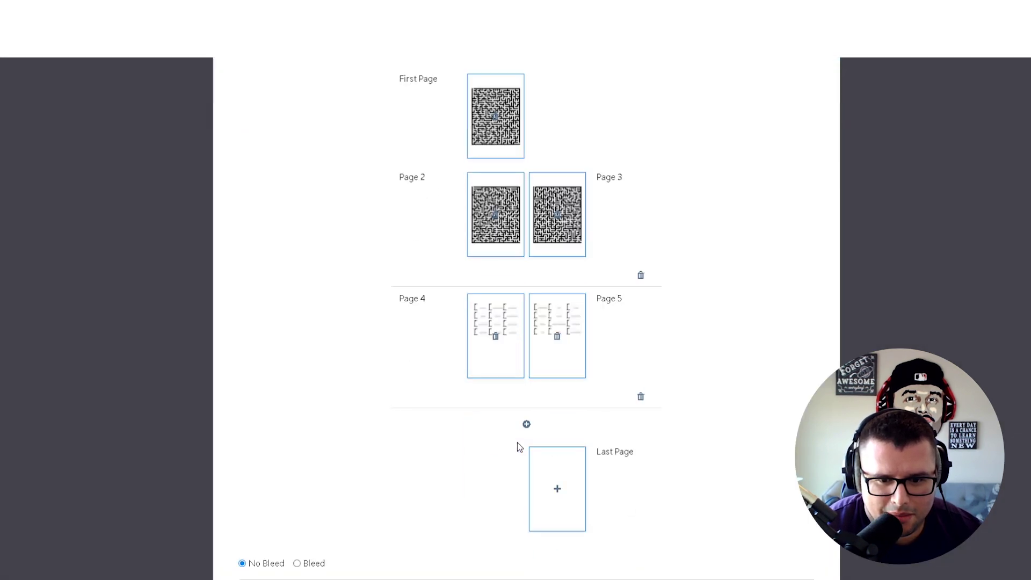
Step: Add pages 6 and 7, assigning a hangman pattern to page 6 and a word search pattern to page 7
click(525, 424)
click(494, 457)
scroll(478, 465, down, 5)
scroll(502, 466, down, 2)
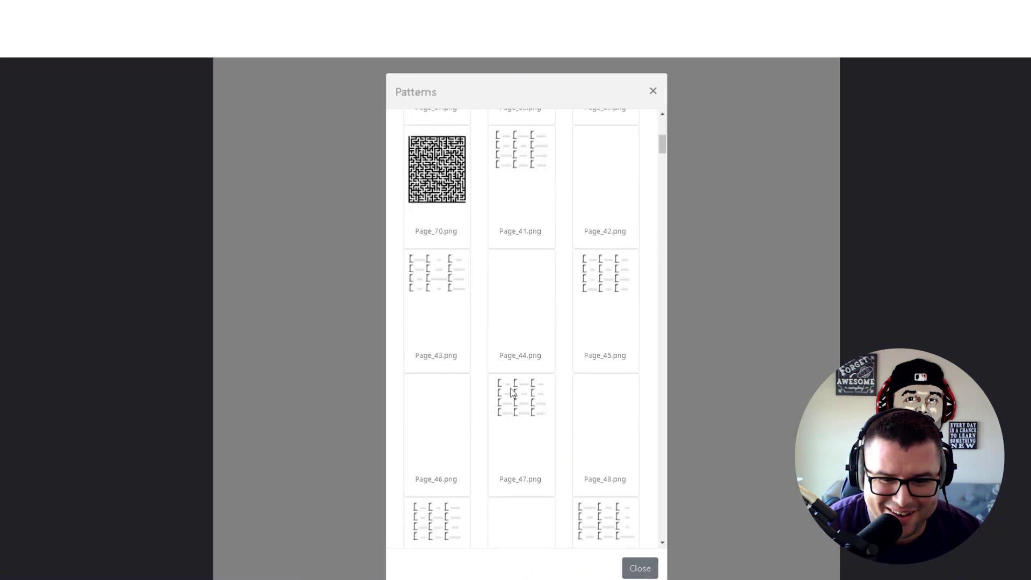
click(509, 479)
click(547, 454)
scroll(548, 456, down, 10)
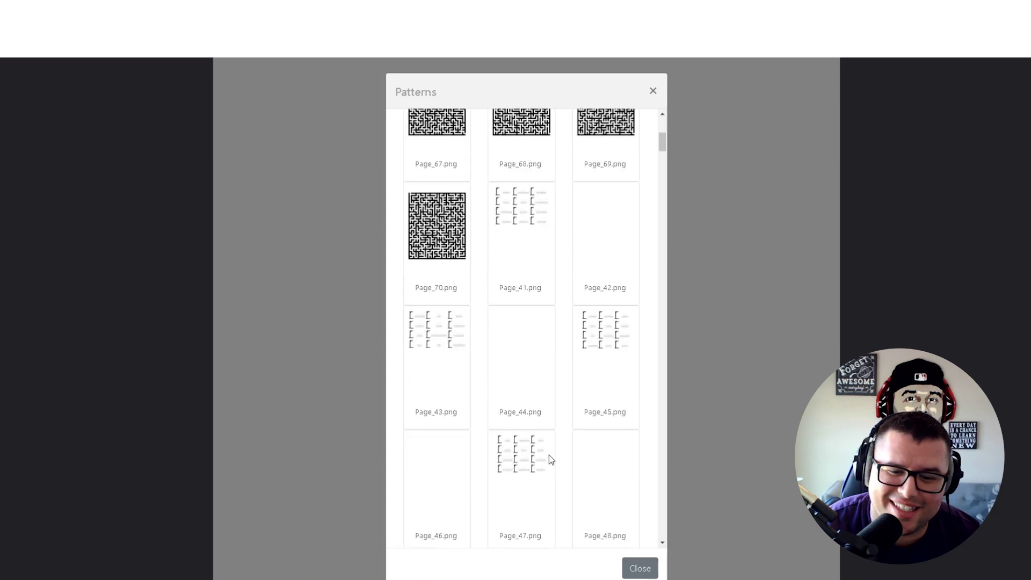
scroll(550, 455, down, 8)
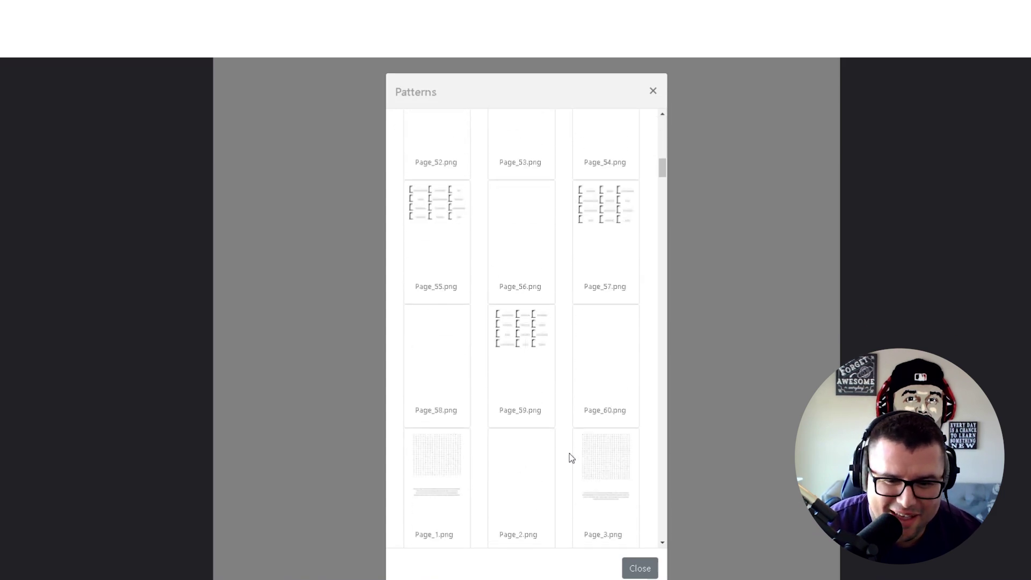
click(546, 453)
Step: Add pages 8 and 9 to the interior and assign a word search pattern to page 8
scroll(564, 457, down, 2)
click(527, 432)
scroll(524, 454, down, 1)
click(499, 418)
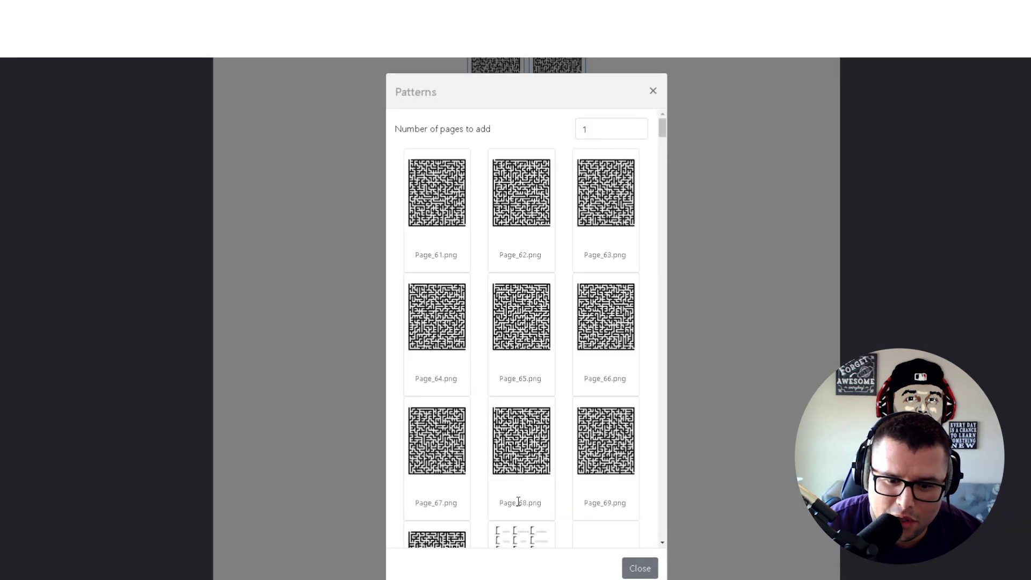
scroll(520, 502, down, 5)
scroll(525, 502, down, 5)
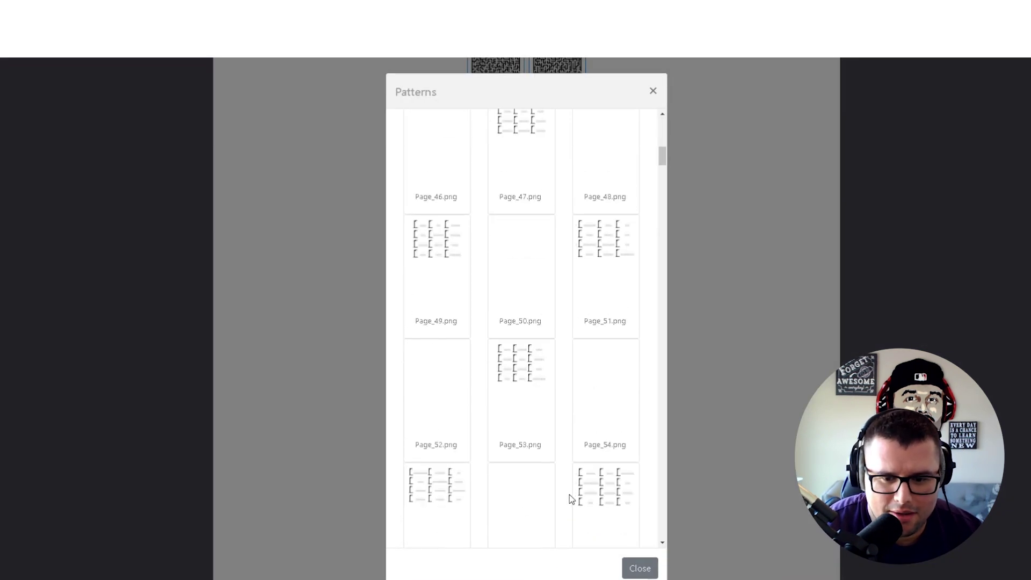
click(609, 427)
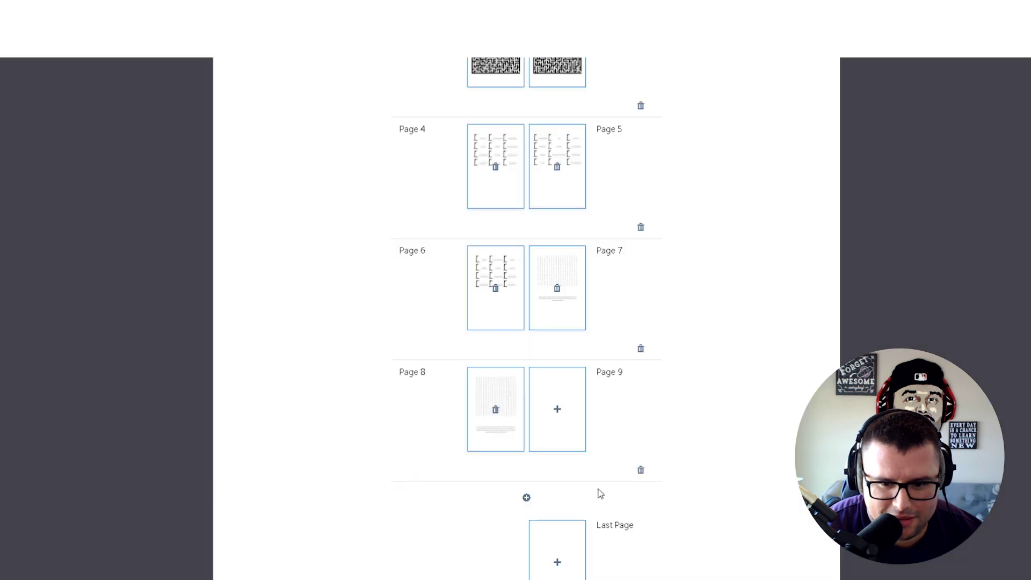
Step: Assign a word search pattern to page 9 of the interior
click(556, 414)
scroll(517, 513, down, 3)
scroll(517, 512, down, 8)
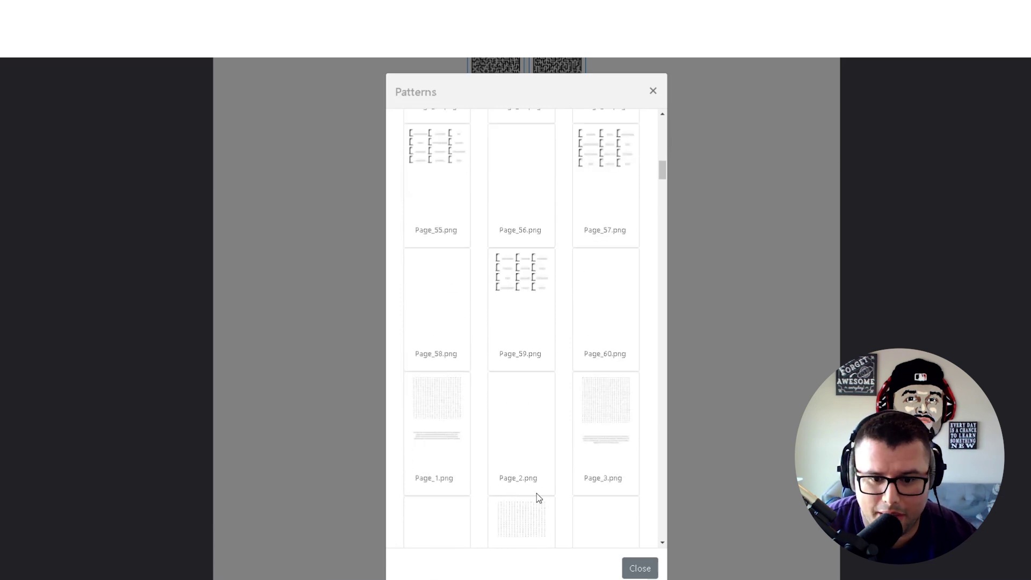
scroll(513, 499, down, 2)
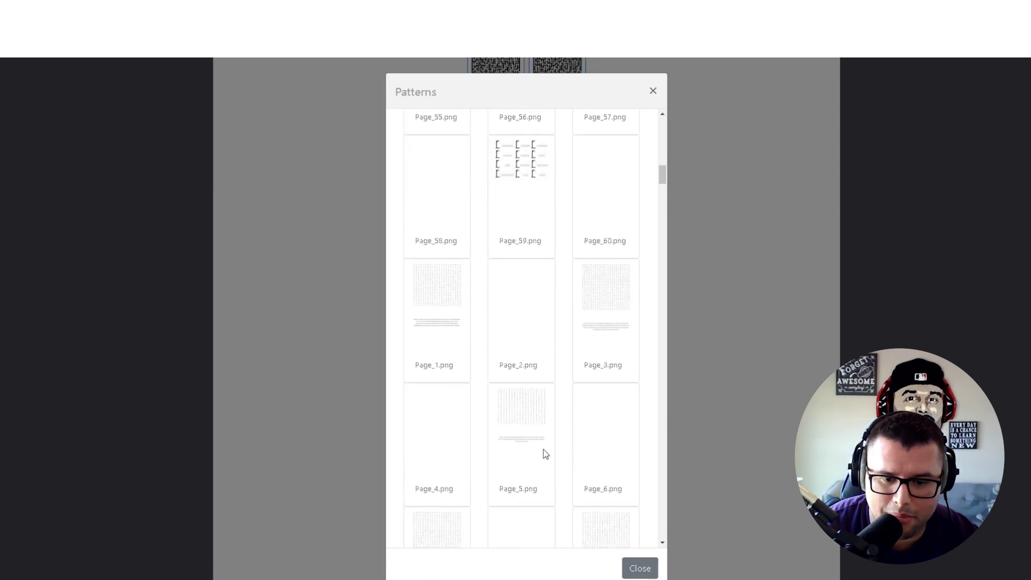
click(523, 382)
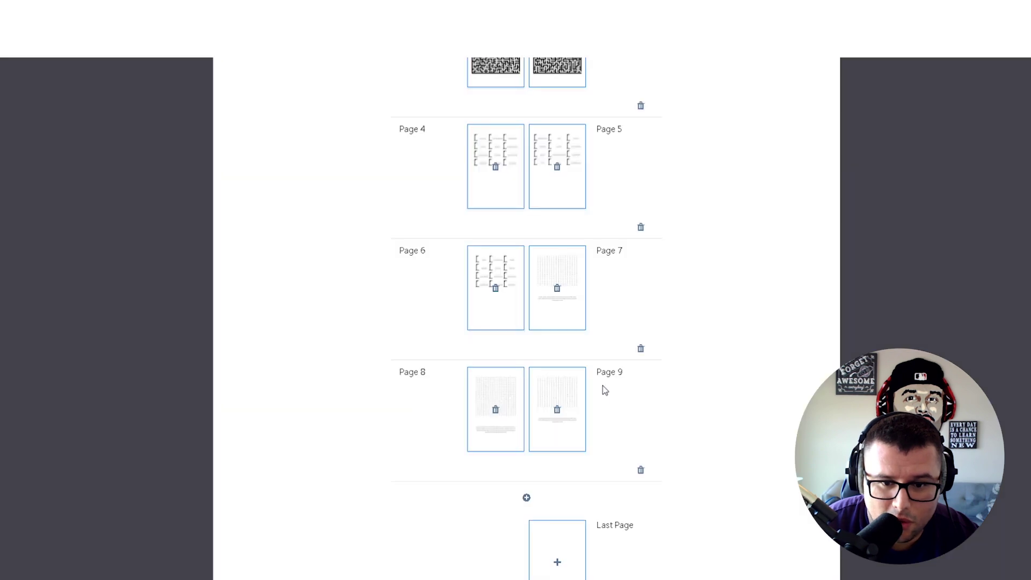
Step: Add pages 10 and 11 to the interior and assign a word search pattern to page 10
scroll(559, 449, down, 1)
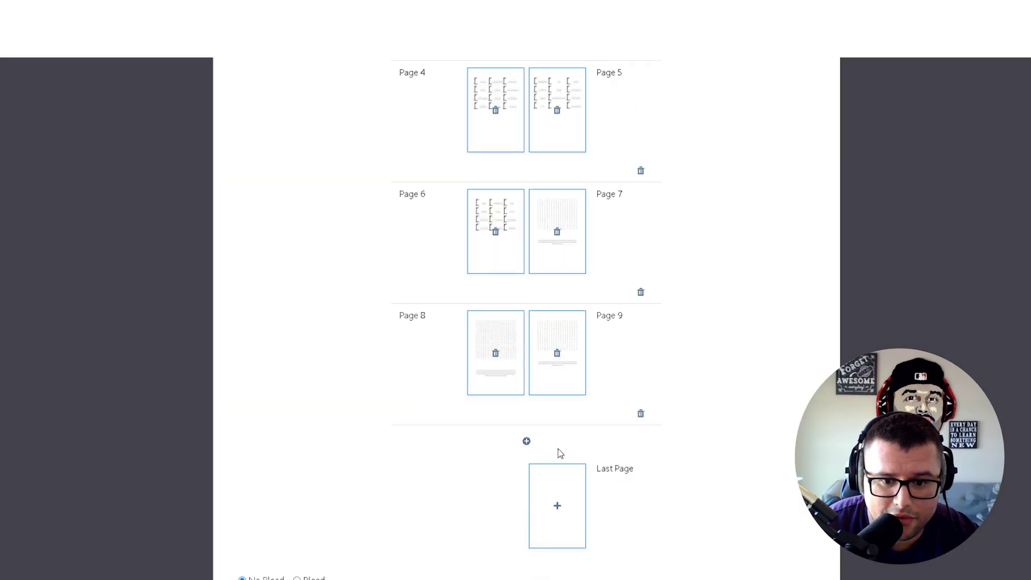
click(525, 440)
click(485, 483)
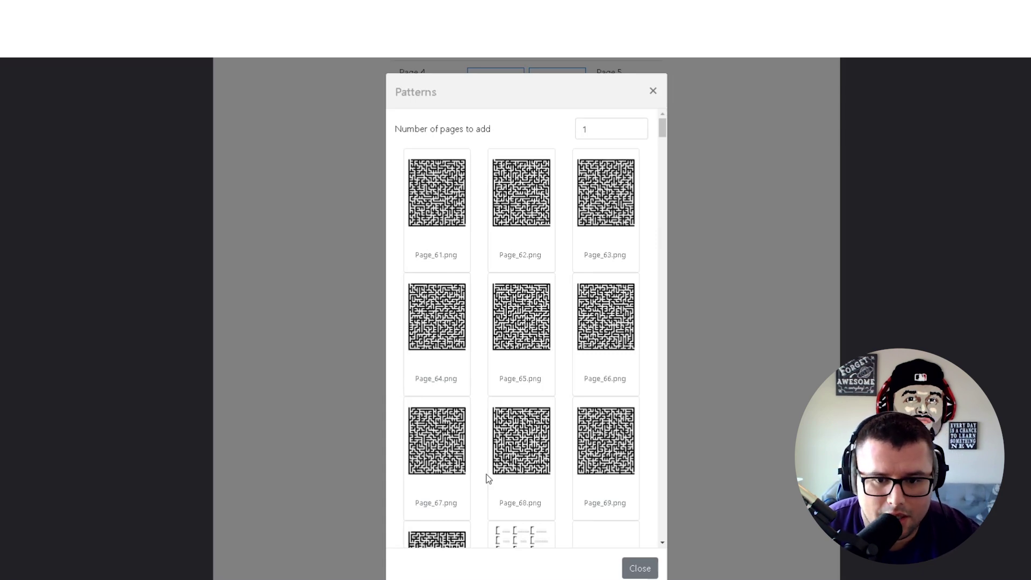
scroll(488, 478, down, 10)
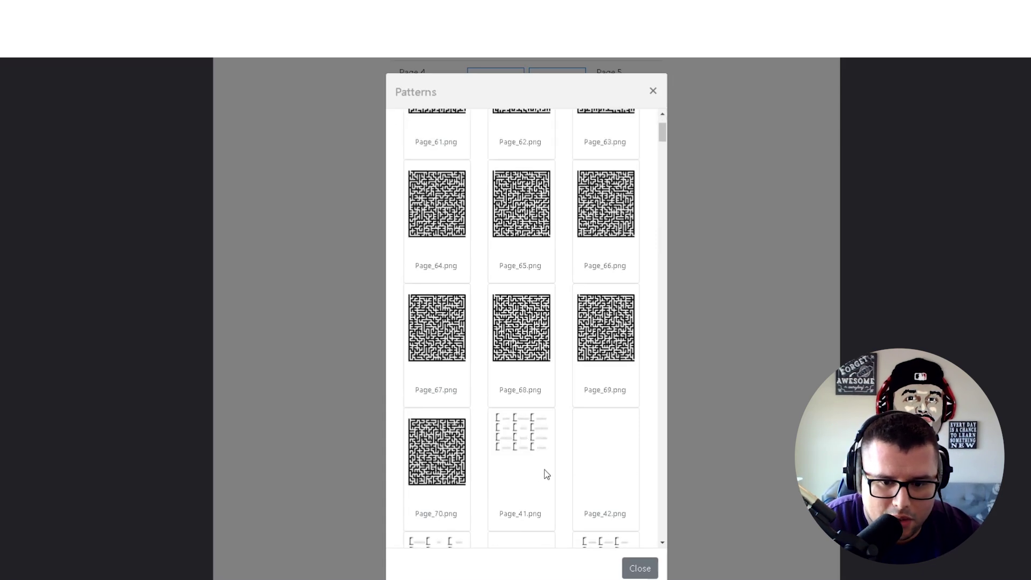
scroll(587, 498, down, 10)
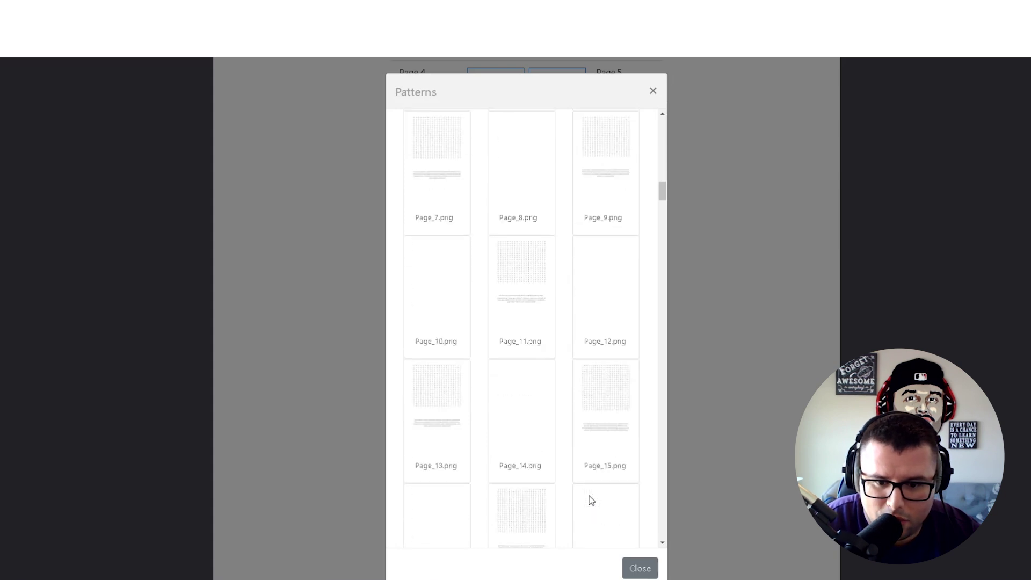
scroll(604, 481, down, 8)
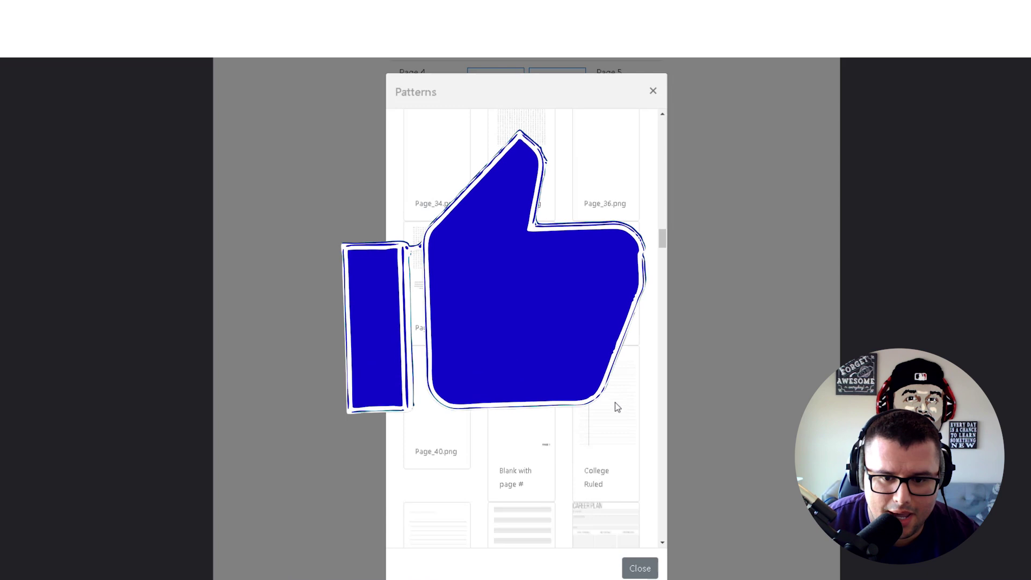
scroll(617, 398, down, 5)
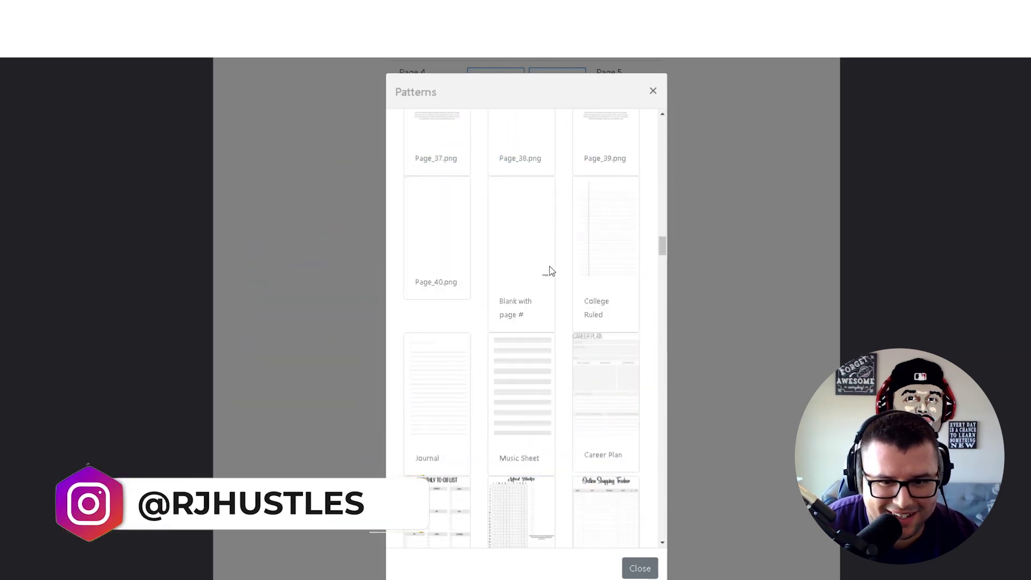
scroll(449, 264, up, 3)
click(434, 270)
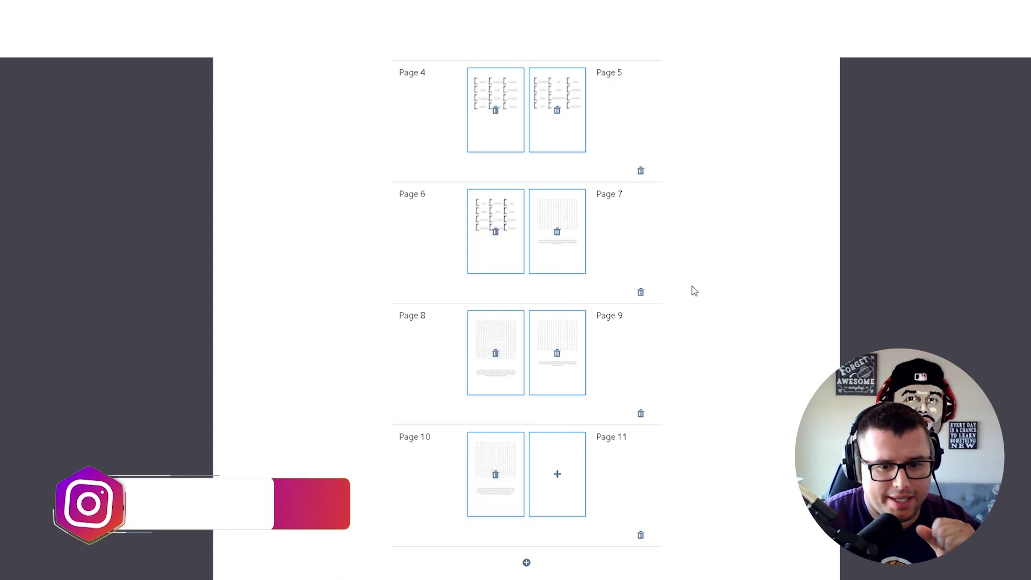
Step: Set the interior's page size to 8.5 x 11
scroll(658, 320, down, 2)
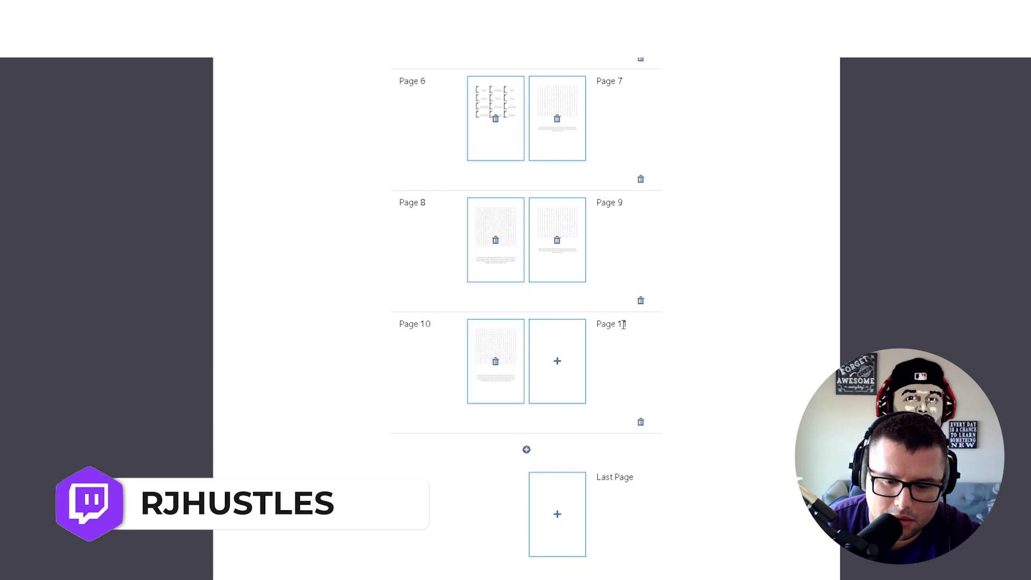
scroll(725, 397, down, 2)
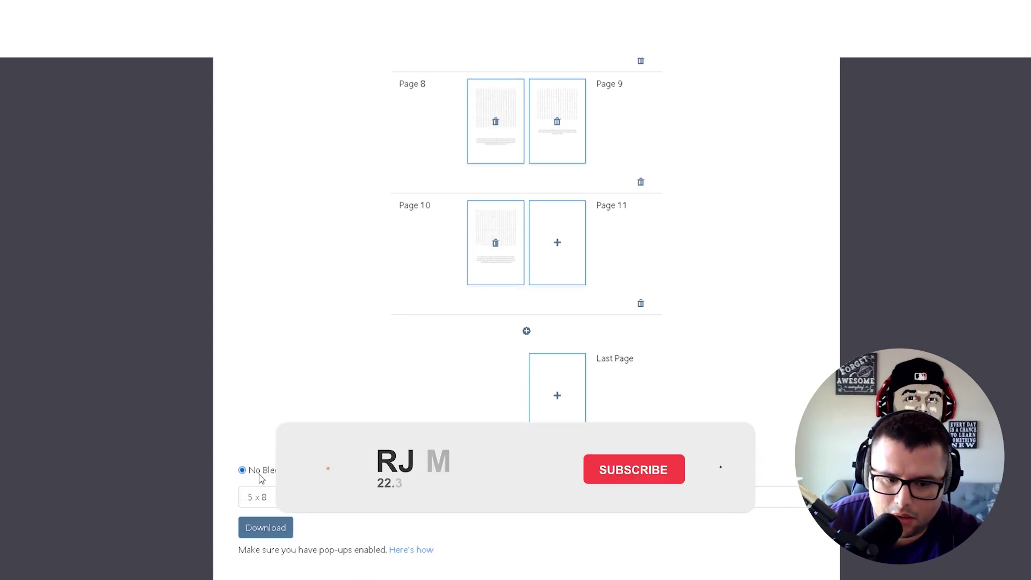
click(261, 497)
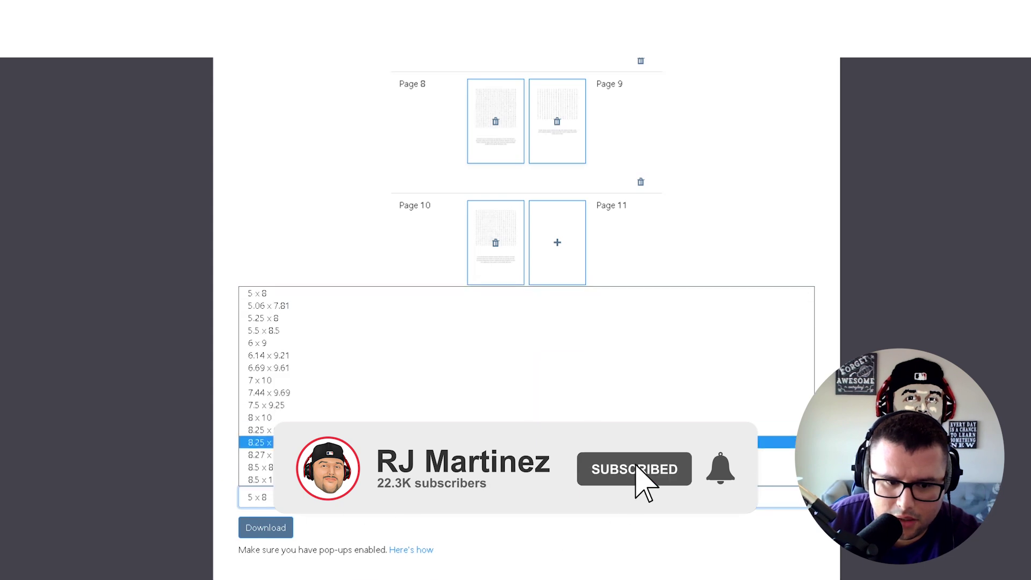
click(301, 480)
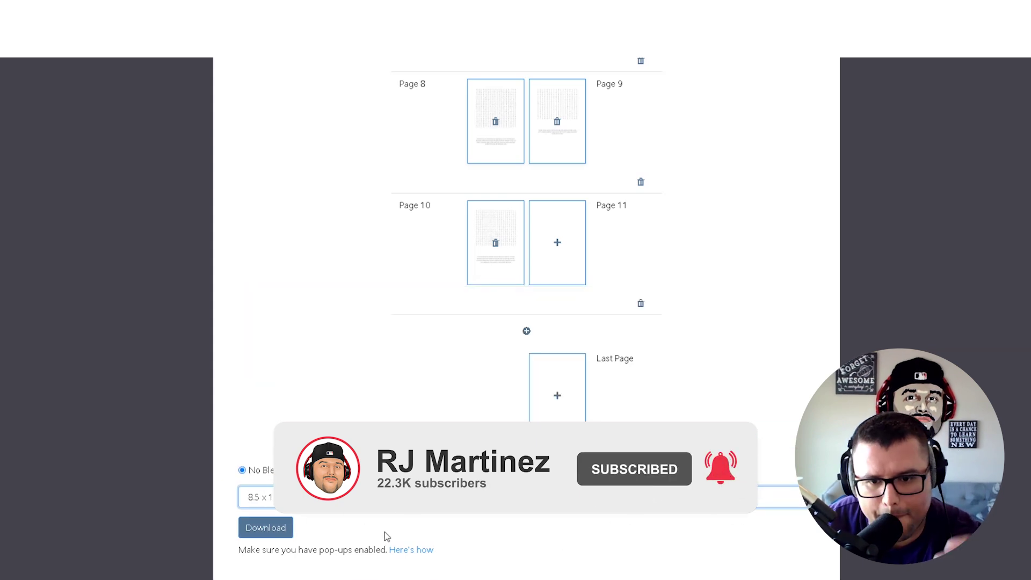